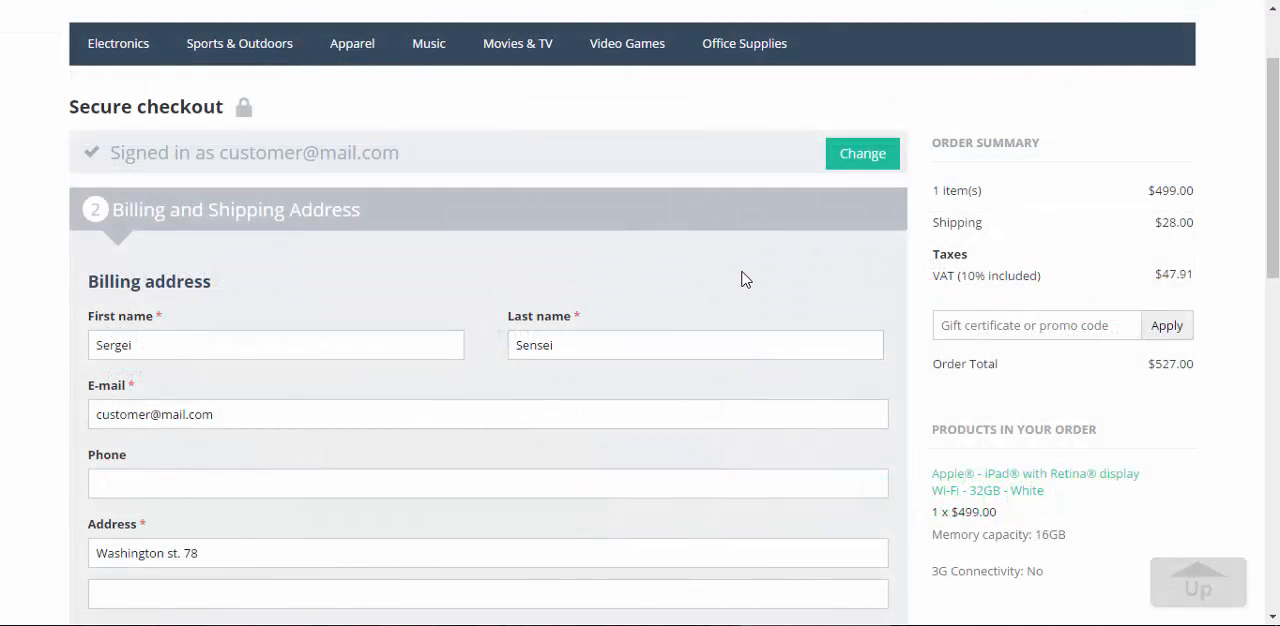
Review the billing address fields and the shipping address choice in the secure checkout form
{"action": "scroll", "coordinate": [380, 314], "scroll_direction": "down", "scroll_amount": 3}
{"action": "scroll", "coordinate": [366, 291], "scroll_direction": "up", "scroll_amount": 2}
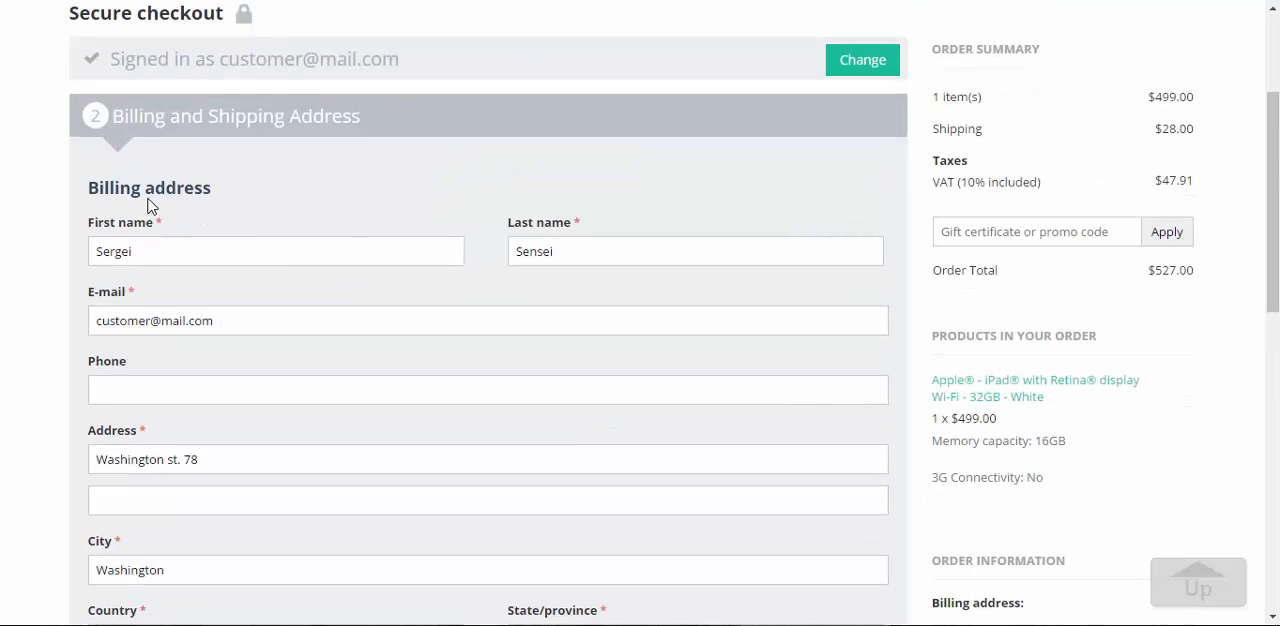
{"action": "scroll", "coordinate": [709, 297], "scroll_direction": "down", "scroll_amount": 5}
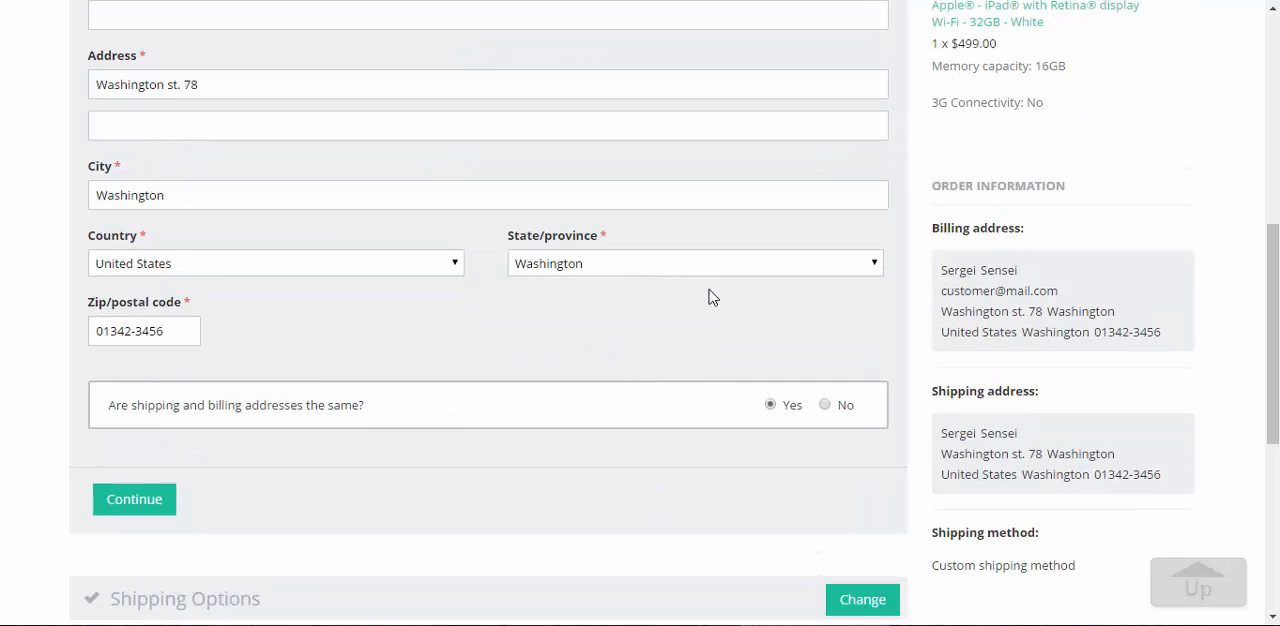
{"action": "scroll", "coordinate": [383, 376], "scroll_direction": "down", "scroll_amount": 2}
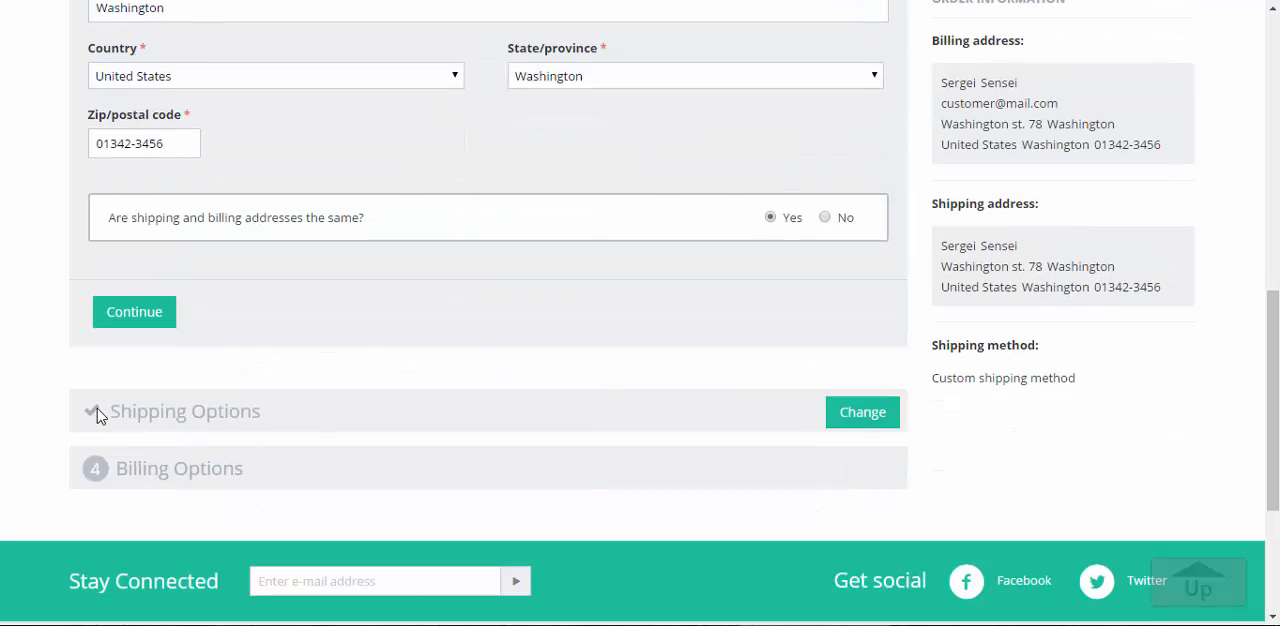
{"action": "scroll", "coordinate": [386, 332], "scroll_direction": "up", "scroll_amount": 6}
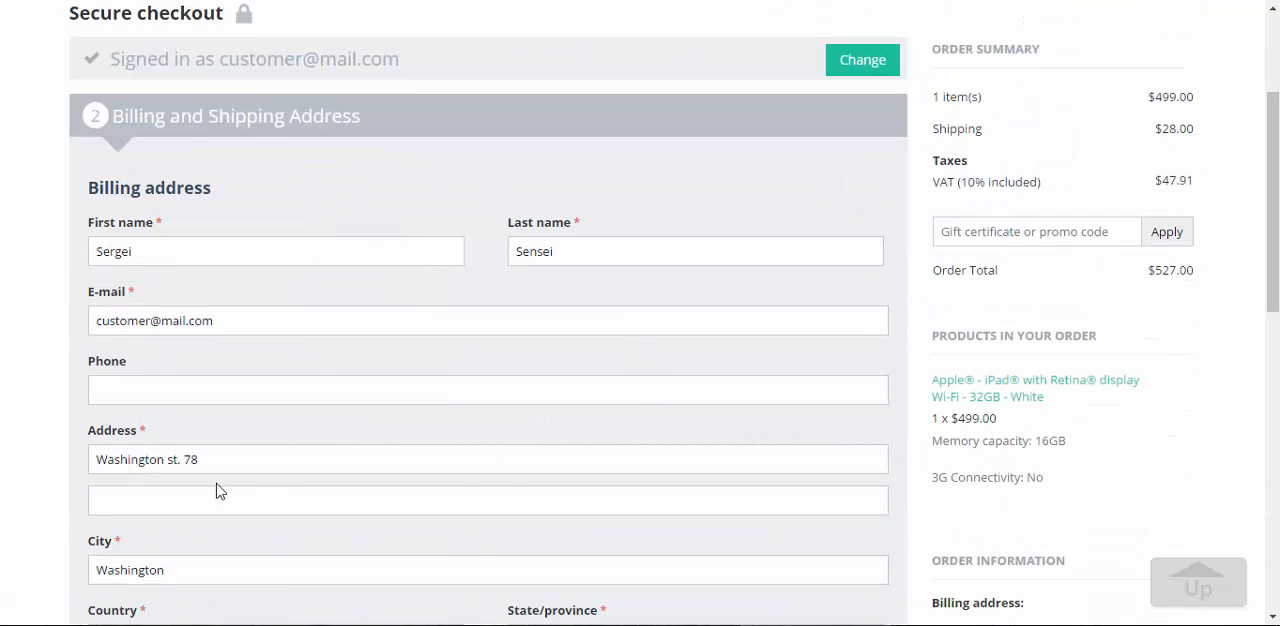
{"action": "scroll", "coordinate": [278, 447], "scroll_direction": "down", "scroll_amount": 2}
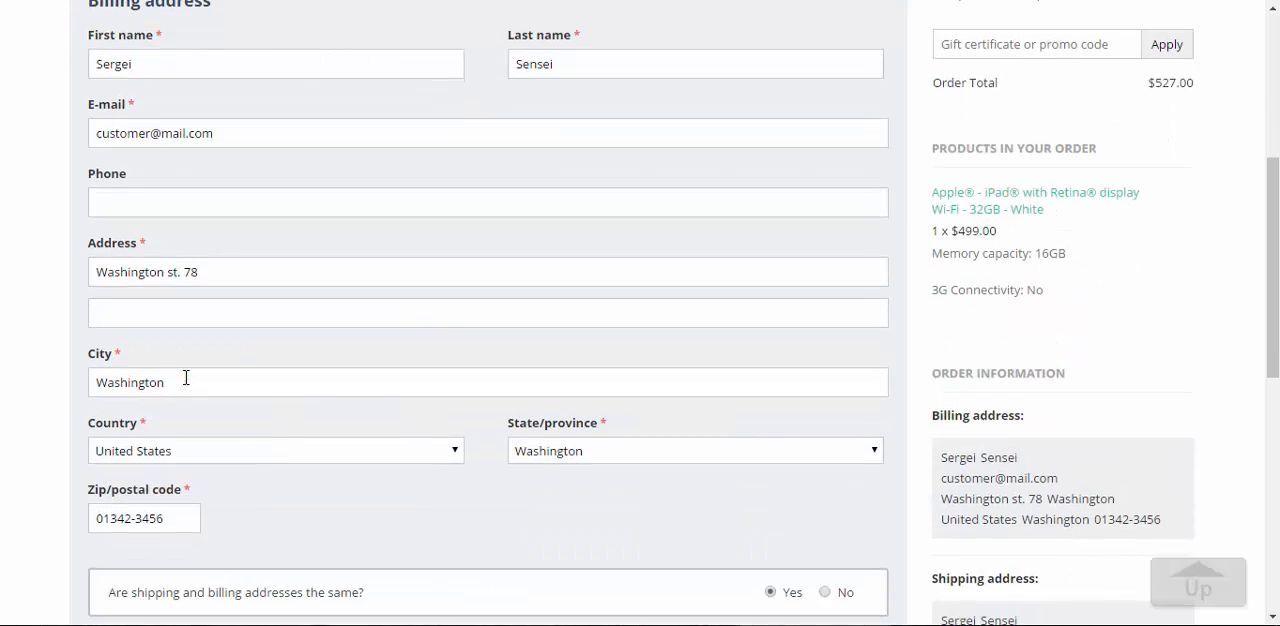
{"action": "left_click", "coordinate": [188, 379]}
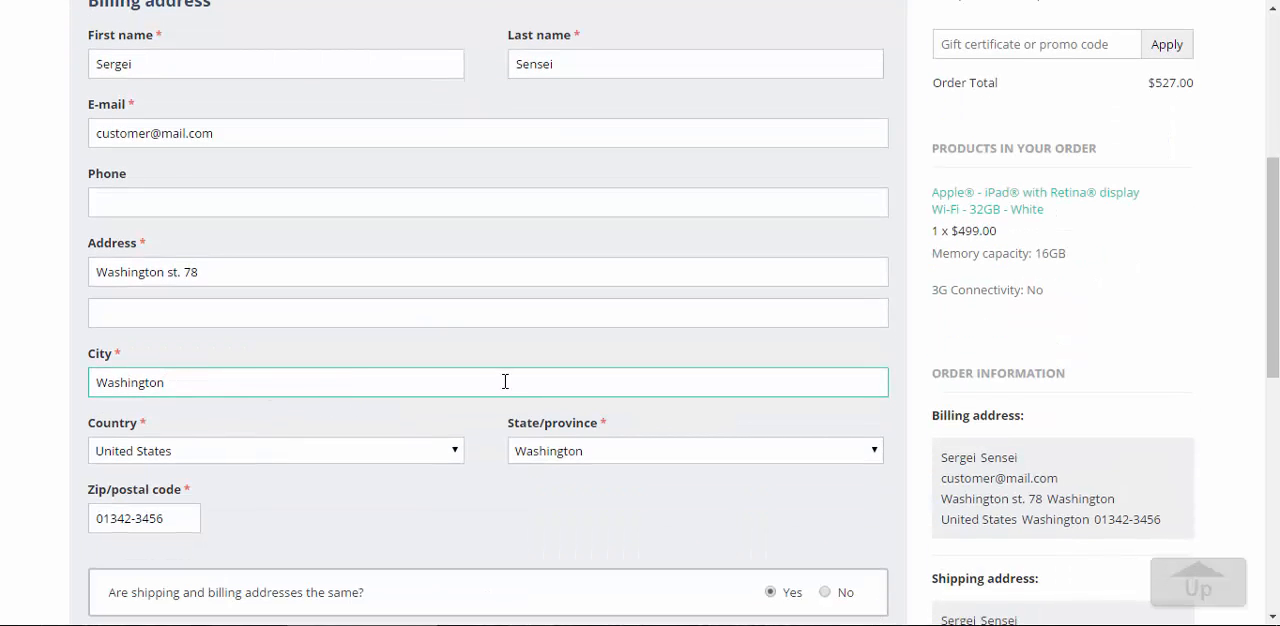
Continue the checkout with the same shipping and billing address to the shipping options, and dismiss the notification
{"action": "scroll", "coordinate": [496, 377], "scroll_direction": "down", "scroll_amount": 3}
{"action": "left_click", "coordinate": [131, 414]}
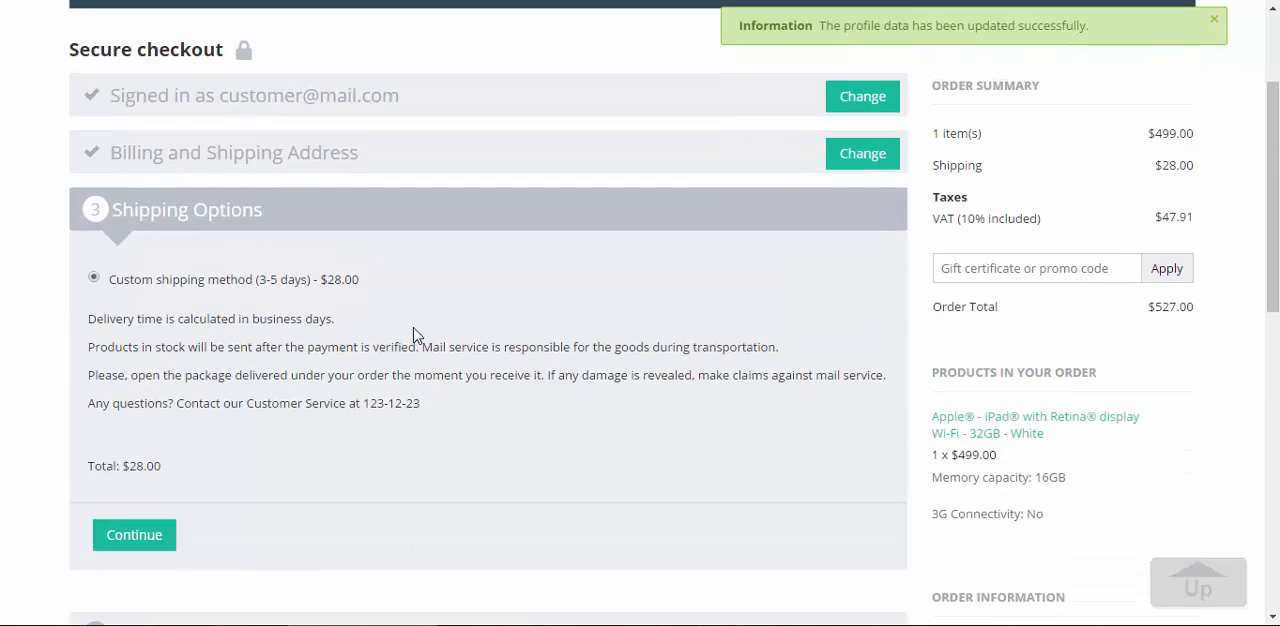
{"action": "left_click", "coordinate": [1214, 19]}
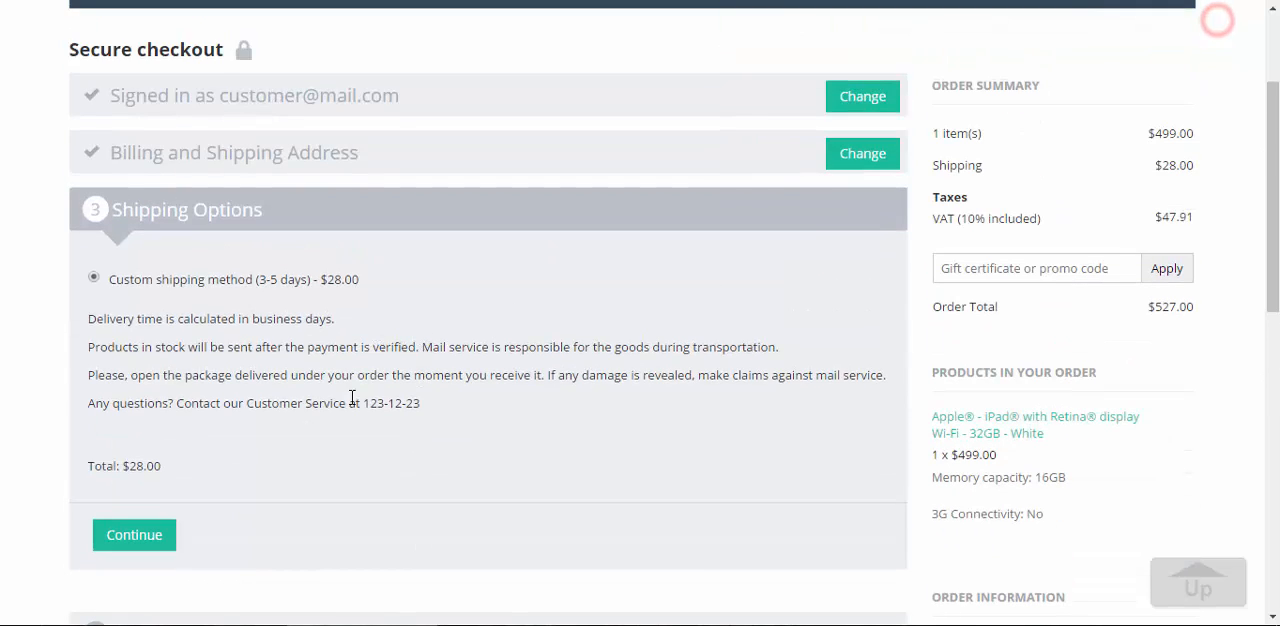
{"action": "left_click", "coordinate": [365, 289]}
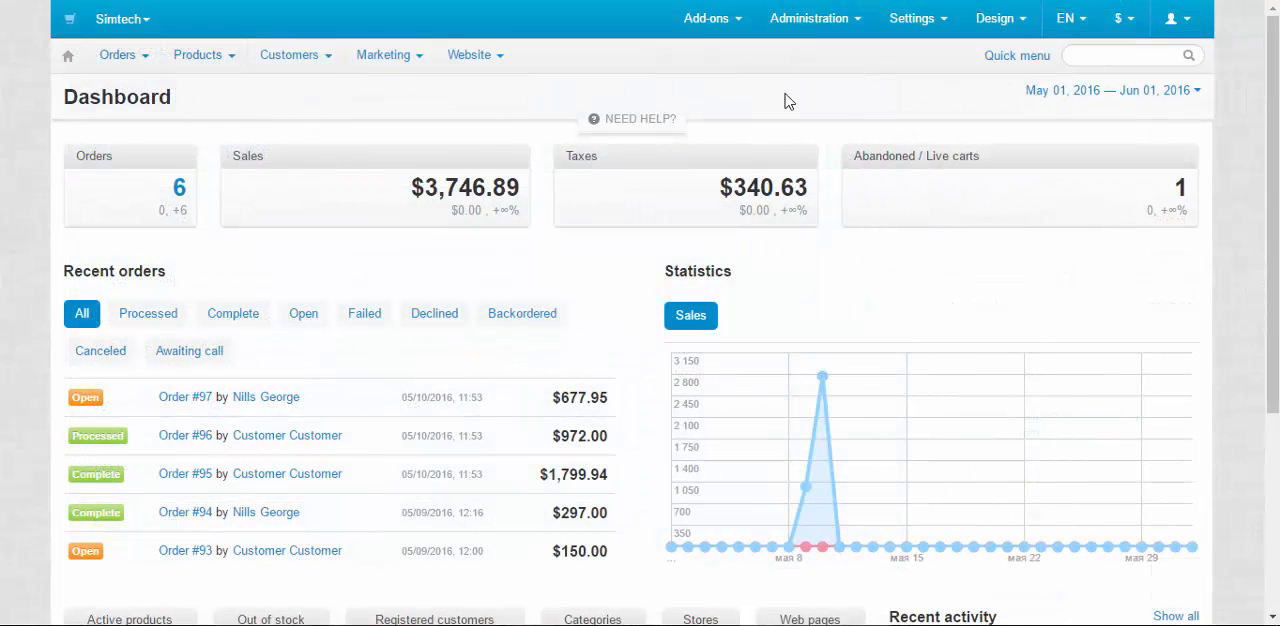
Switch to the CS-Cart admin panel and open the list of shipping methods
{"action": "mouse_move", "coordinate": [810, 18]}
{"action": "mouse_move", "coordinate": [877, 155]}
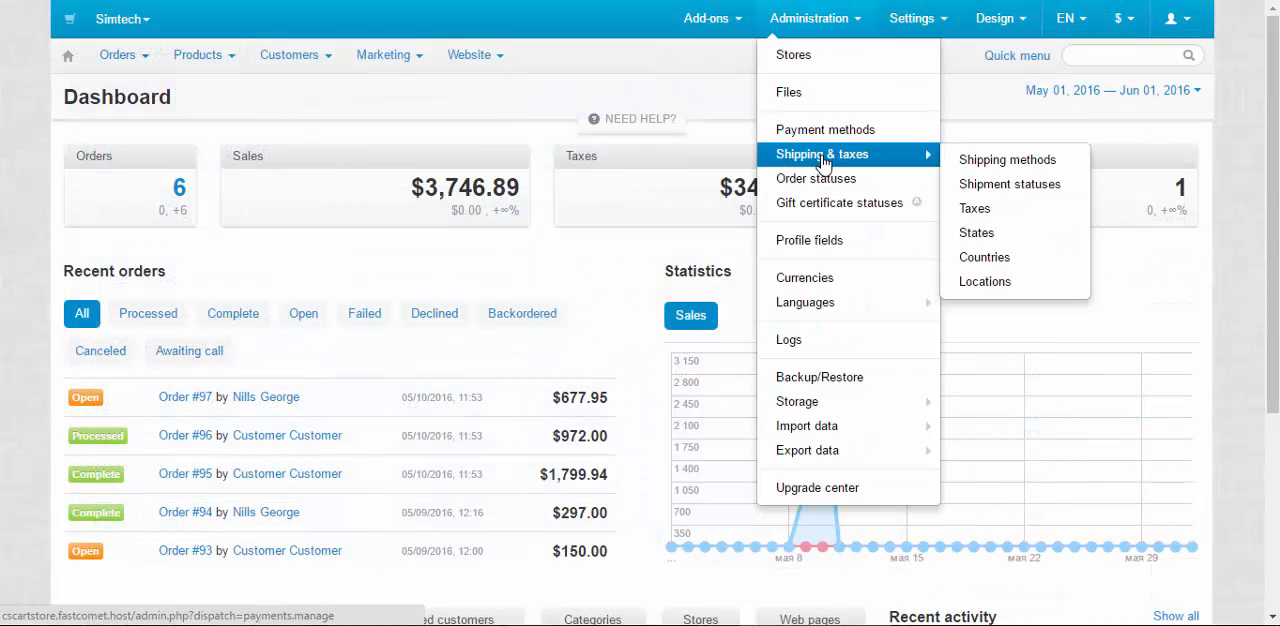
{"action": "left_click", "coordinate": [985, 160]}
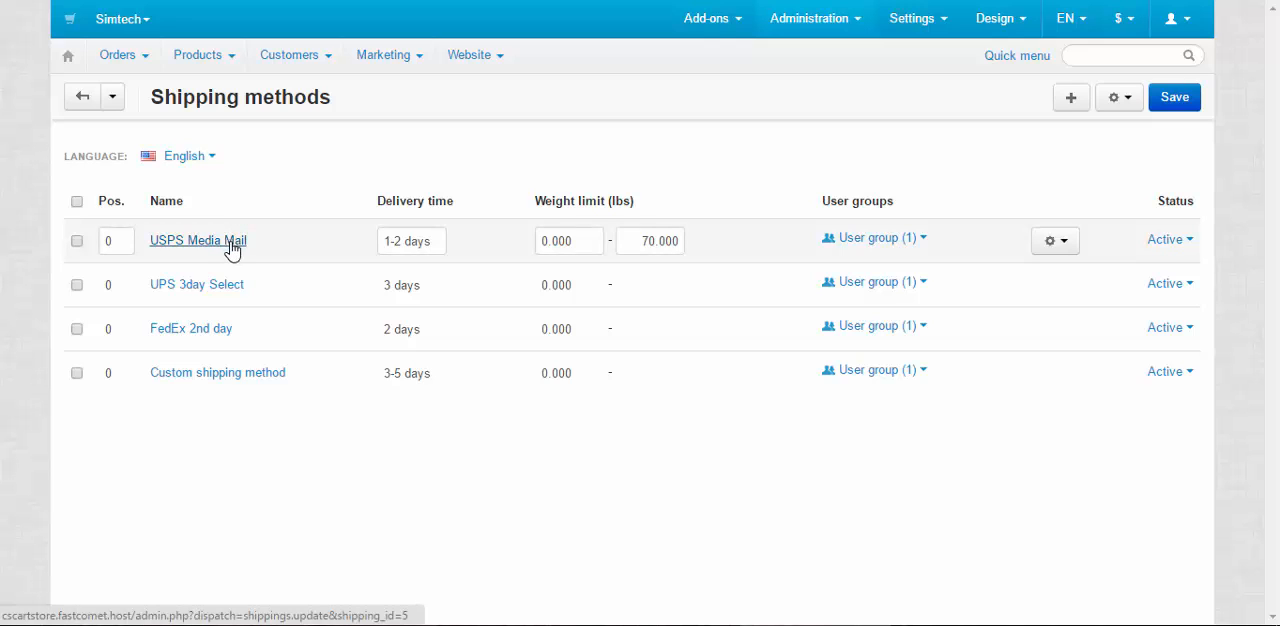
Examine the USPS Media Mail method's delivery time, weight limit, user groups, actions and status choices, plus the list's bulk actions
{"action": "left_click", "coordinate": [416, 240]}
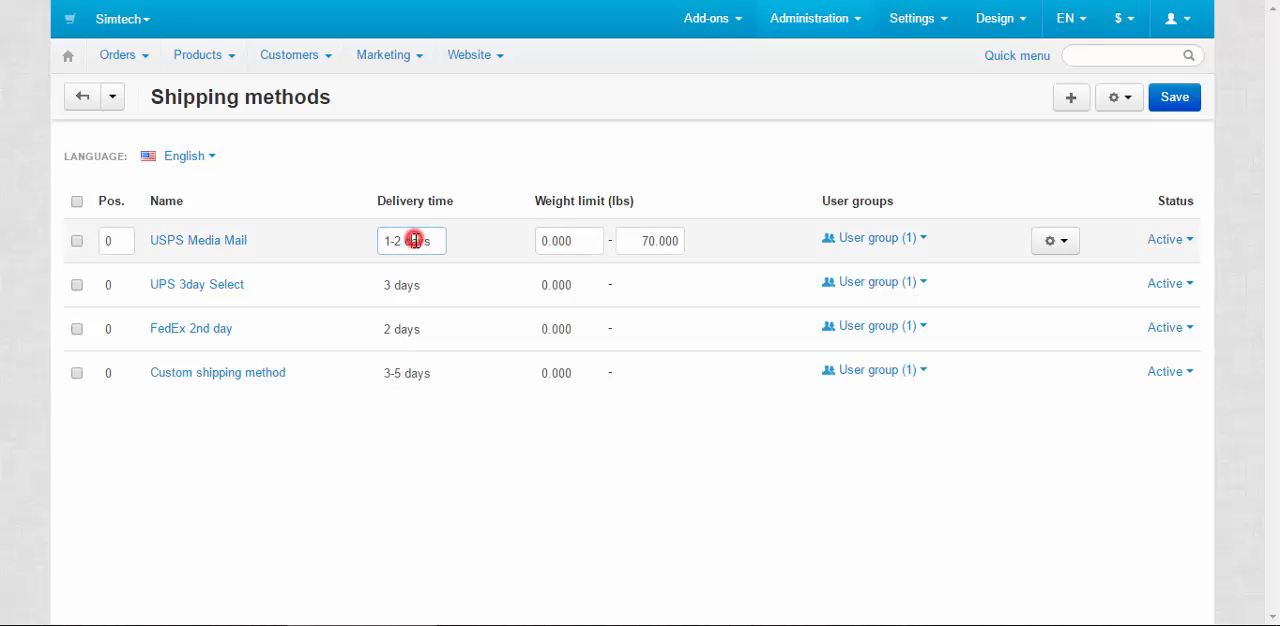
{"action": "left_click", "coordinate": [572, 241]}
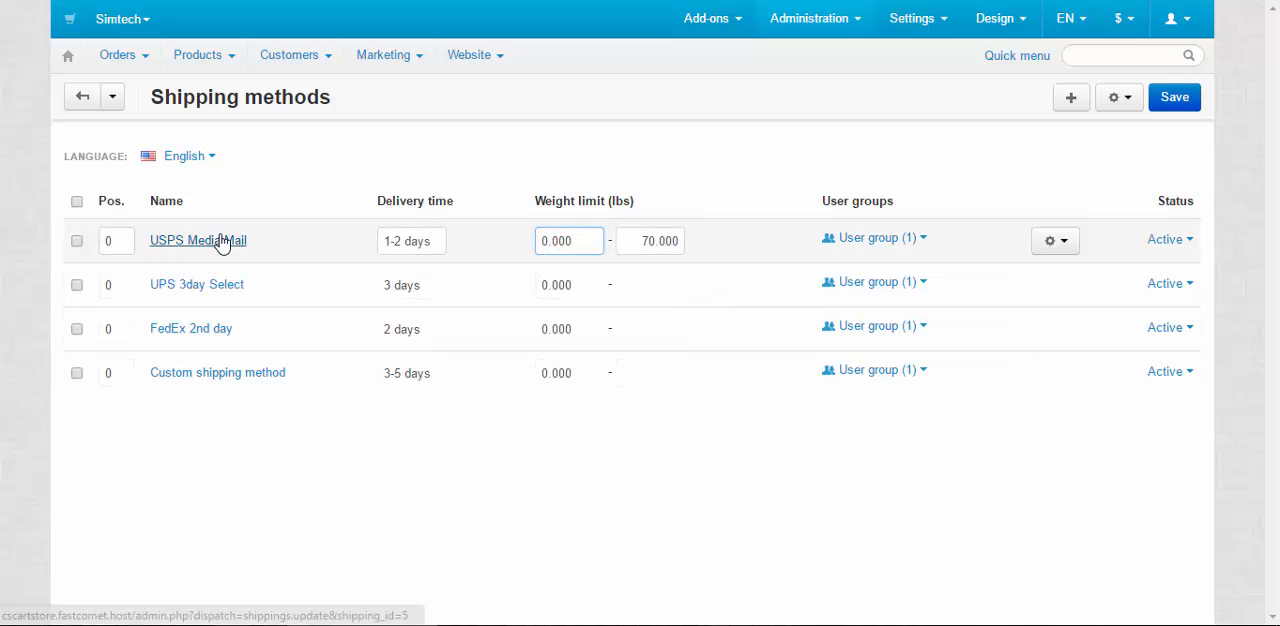
{"action": "left_click", "coordinate": [883, 239]}
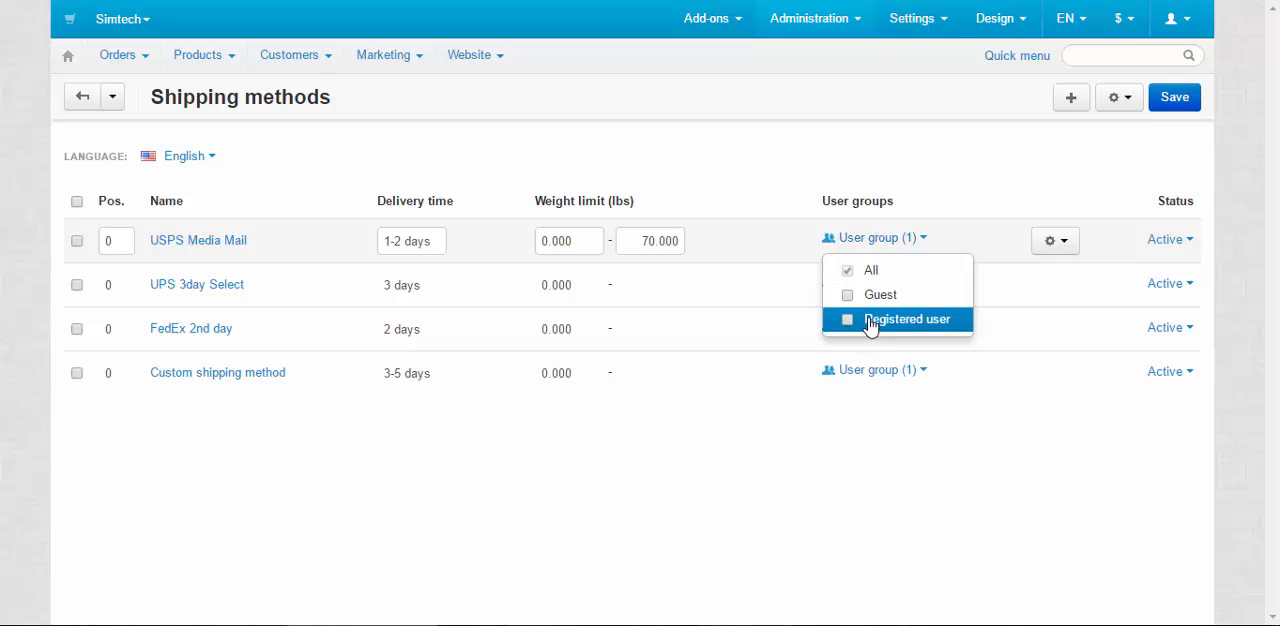
{"action": "left_click", "coordinate": [894, 243]}
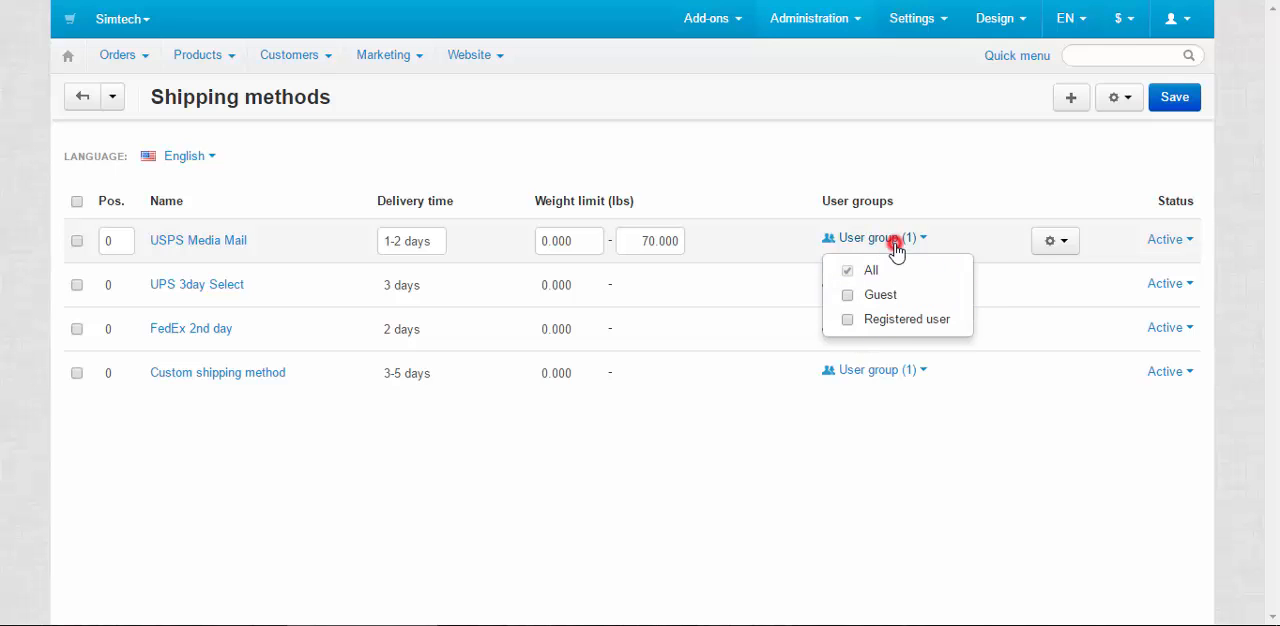
{"action": "left_click", "coordinate": [1073, 246]}
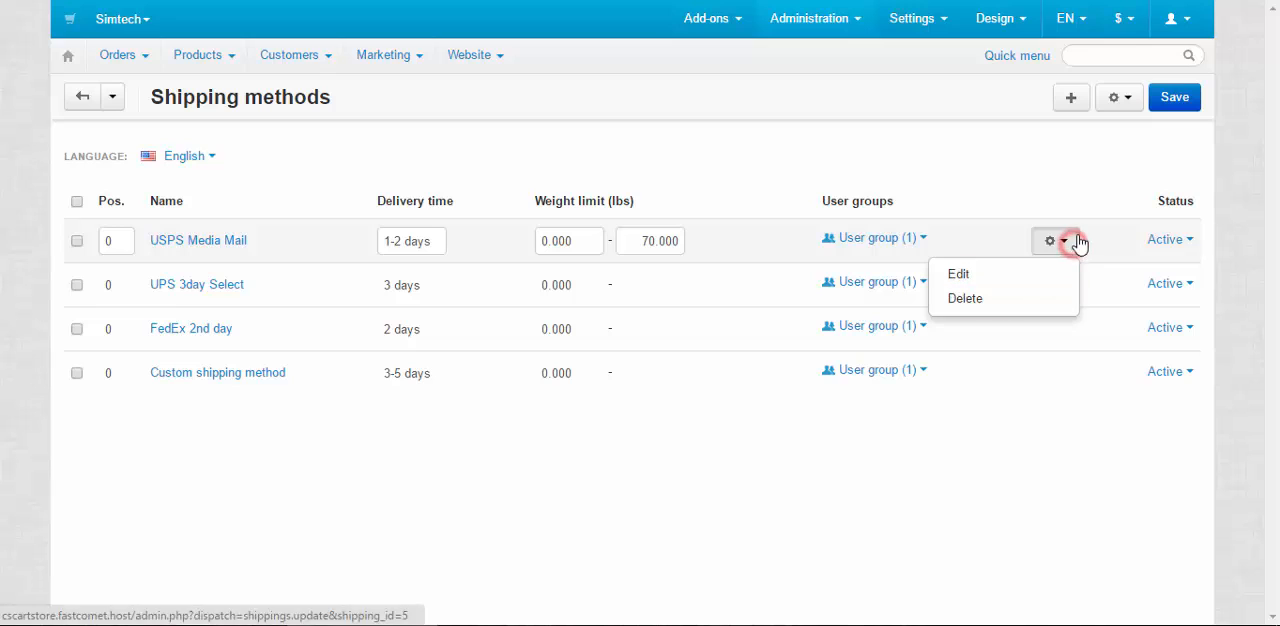
{"action": "left_click", "coordinate": [1078, 234]}
{"action": "left_click", "coordinate": [1168, 240]}
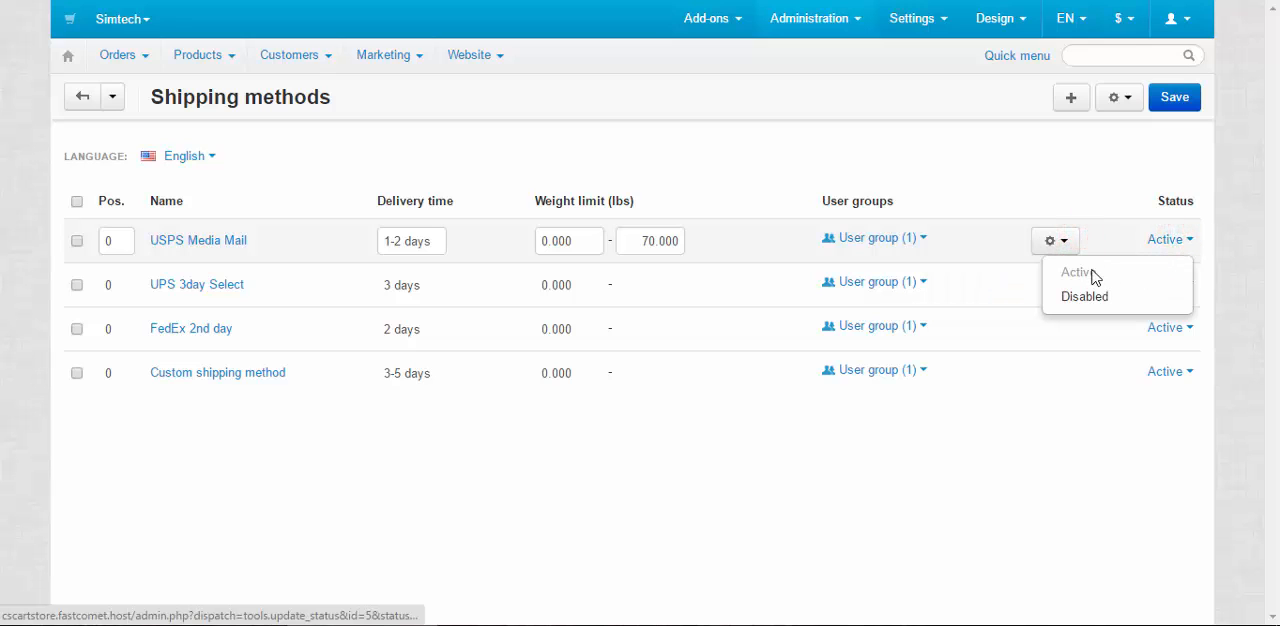
{"action": "left_click", "coordinate": [1183, 243]}
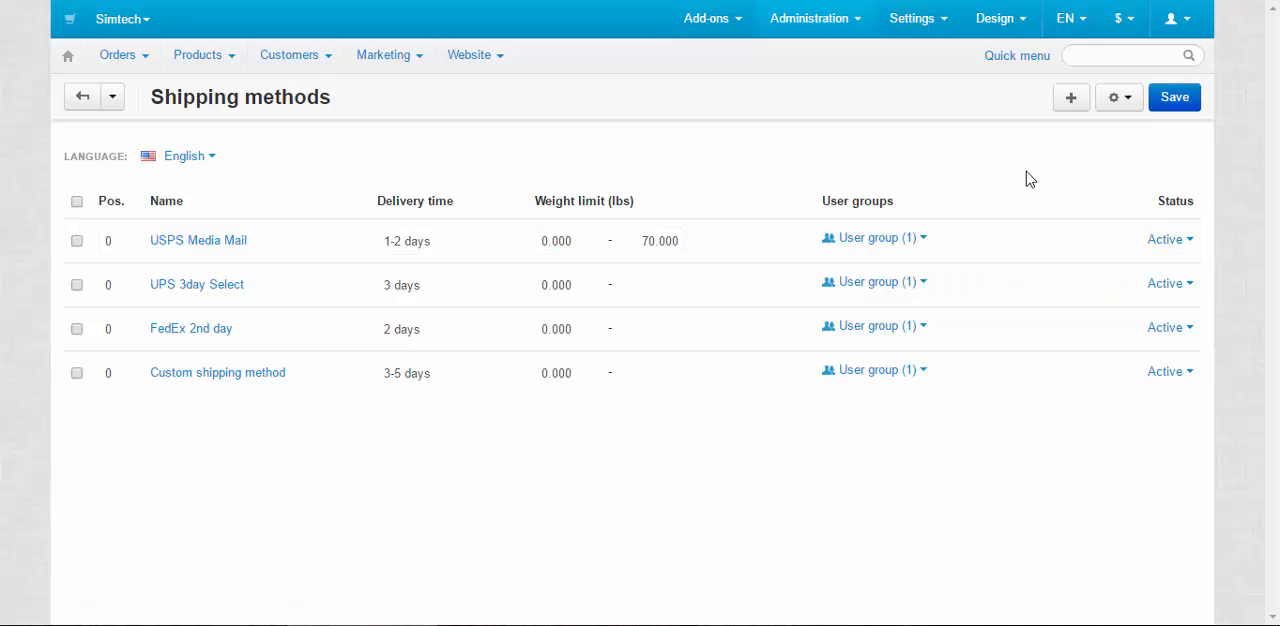
{"action": "left_click", "coordinate": [1116, 99]}
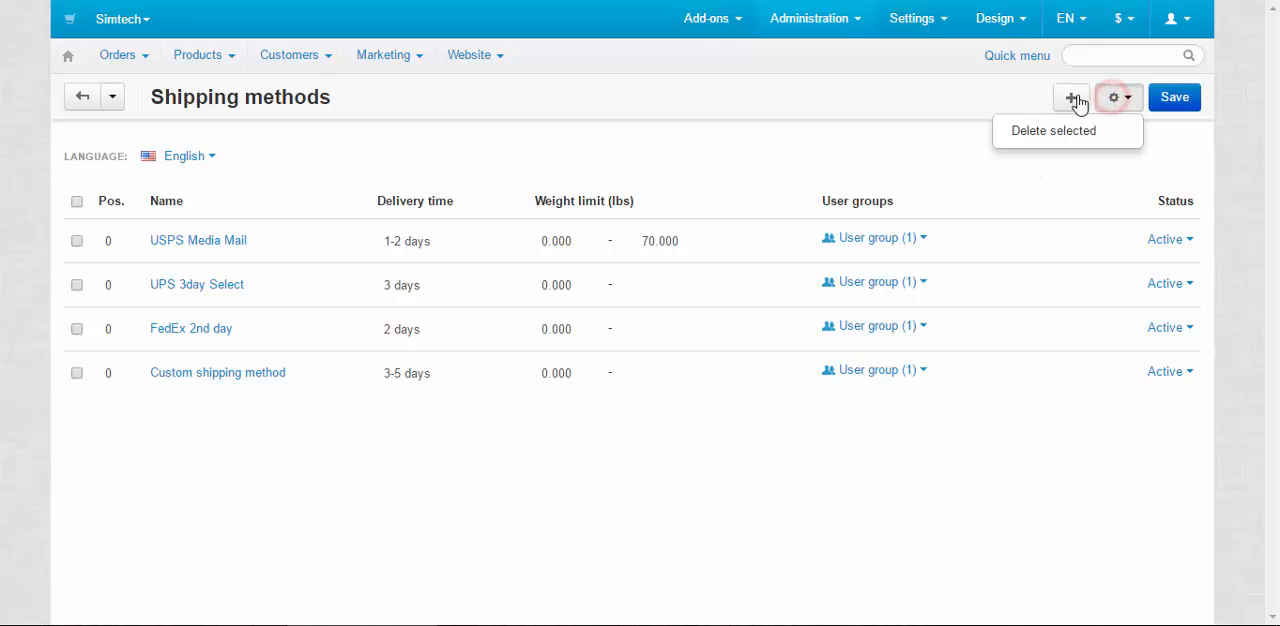
{"action": "left_click", "coordinate": [1110, 97]}
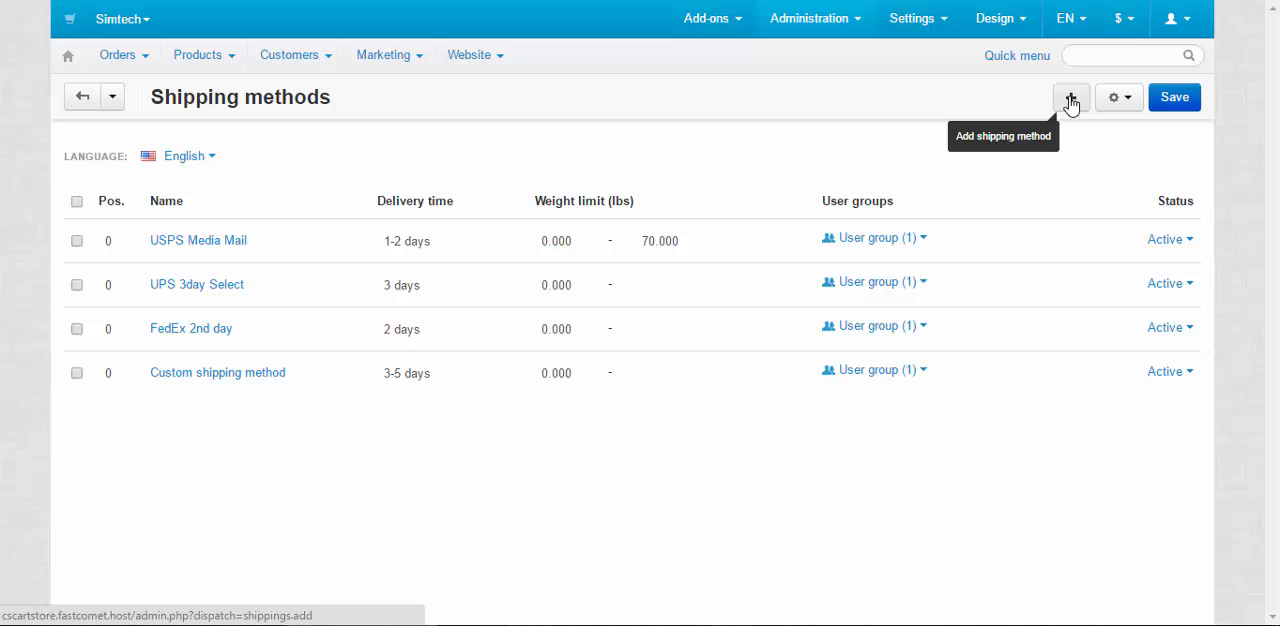
Start a new shipping method named "Canada Post" with the description "Canada Post is for Canada only."
{"action": "left_click", "coordinate": [1070, 99]}
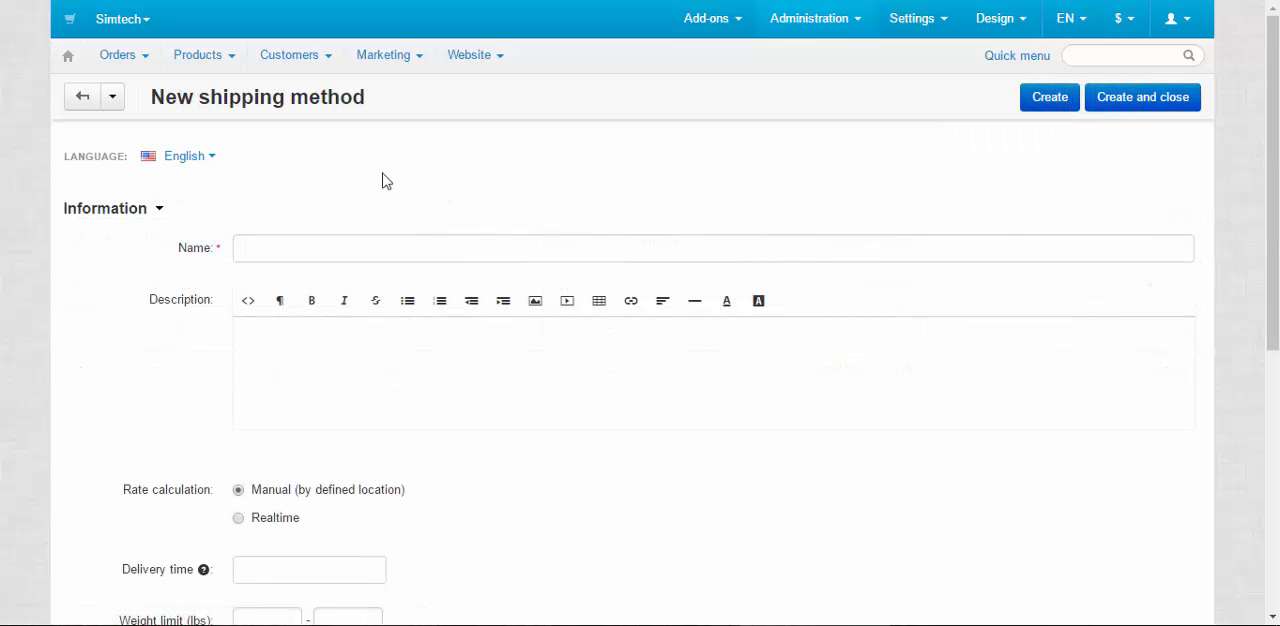
{"action": "left_click", "coordinate": [418, 243]}
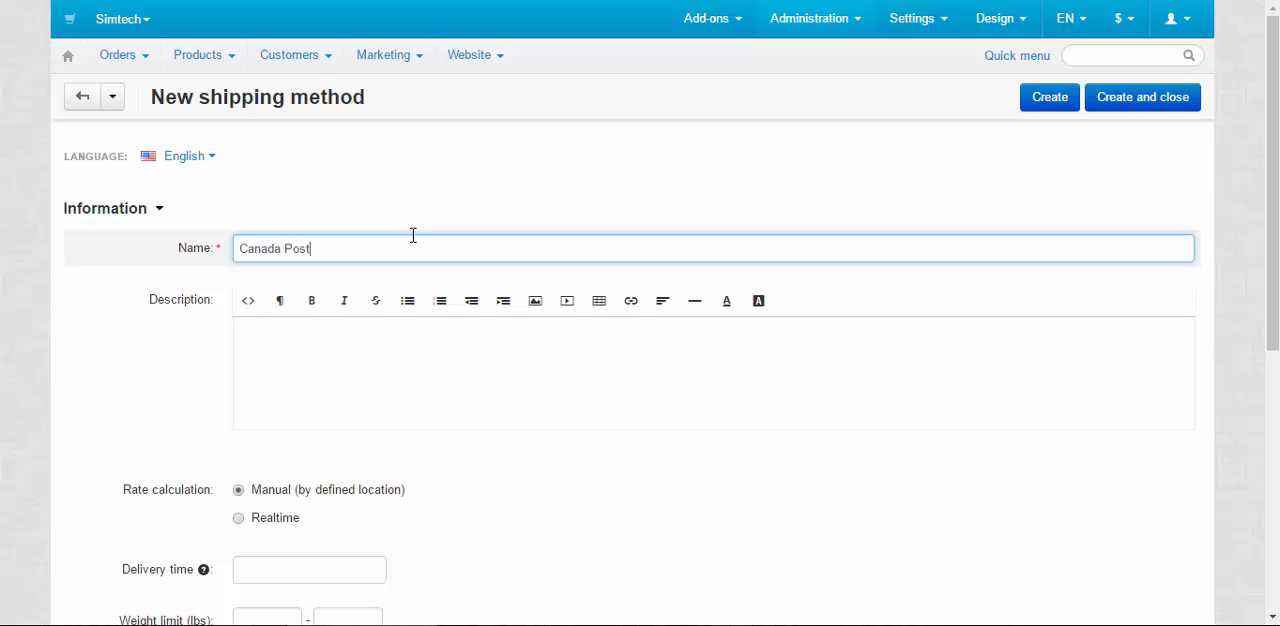
{"action": "left_click", "coordinate": [494, 347]}
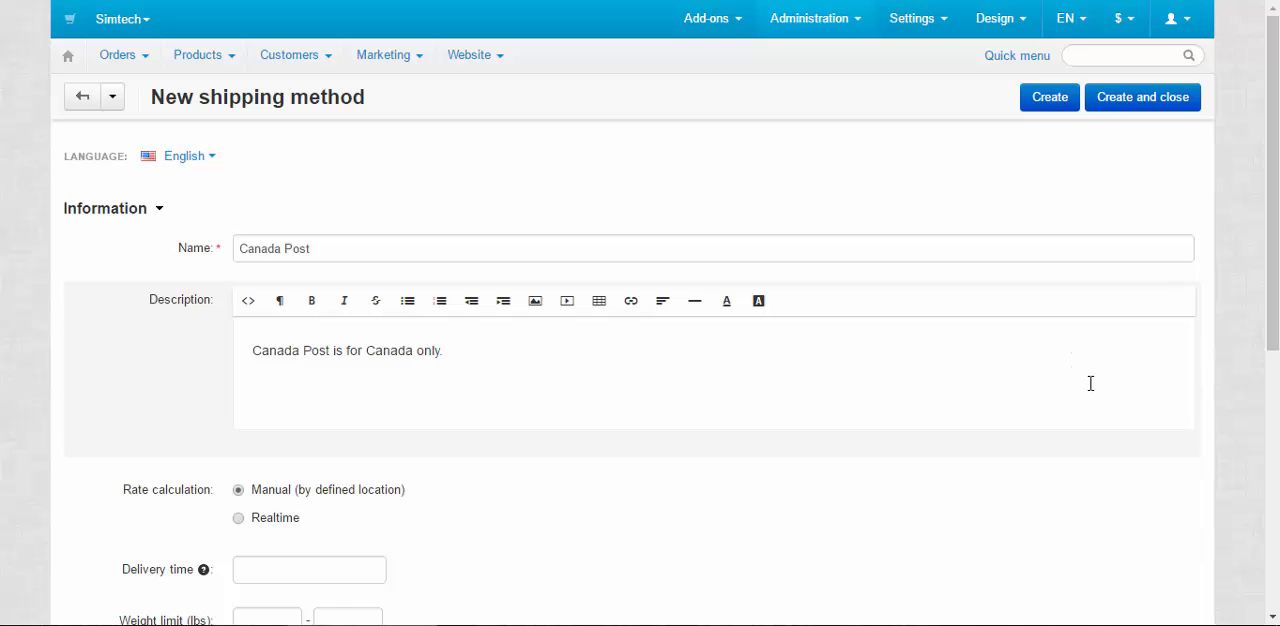
Set the rate calculation to Realtime, with Canada Post as carrier and Canada Post Priority Courier as shipping service
{"action": "scroll", "coordinate": [1035, 390], "scroll_direction": "down", "scroll_amount": 2}
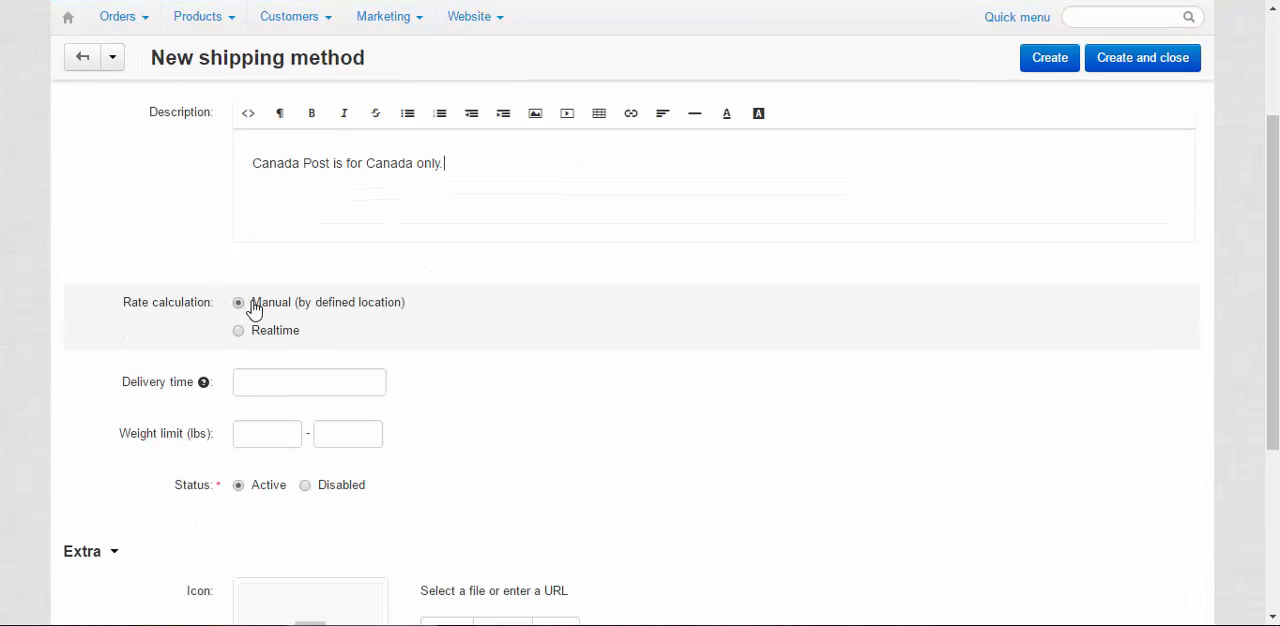
{"action": "left_click_drag", "start_coordinate": [417, 303], "coordinate": [246, 289]}
{"action": "left_click", "coordinate": [443, 309]}
{"action": "left_click", "coordinate": [265, 332]}
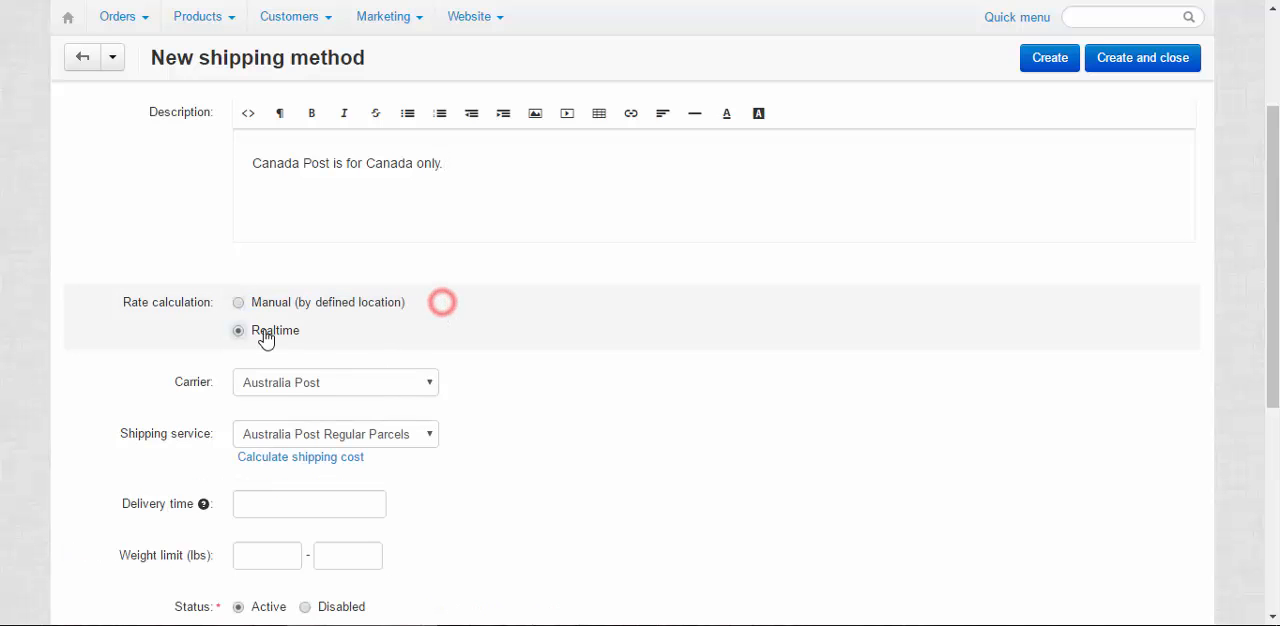
{"action": "left_click", "coordinate": [316, 384]}
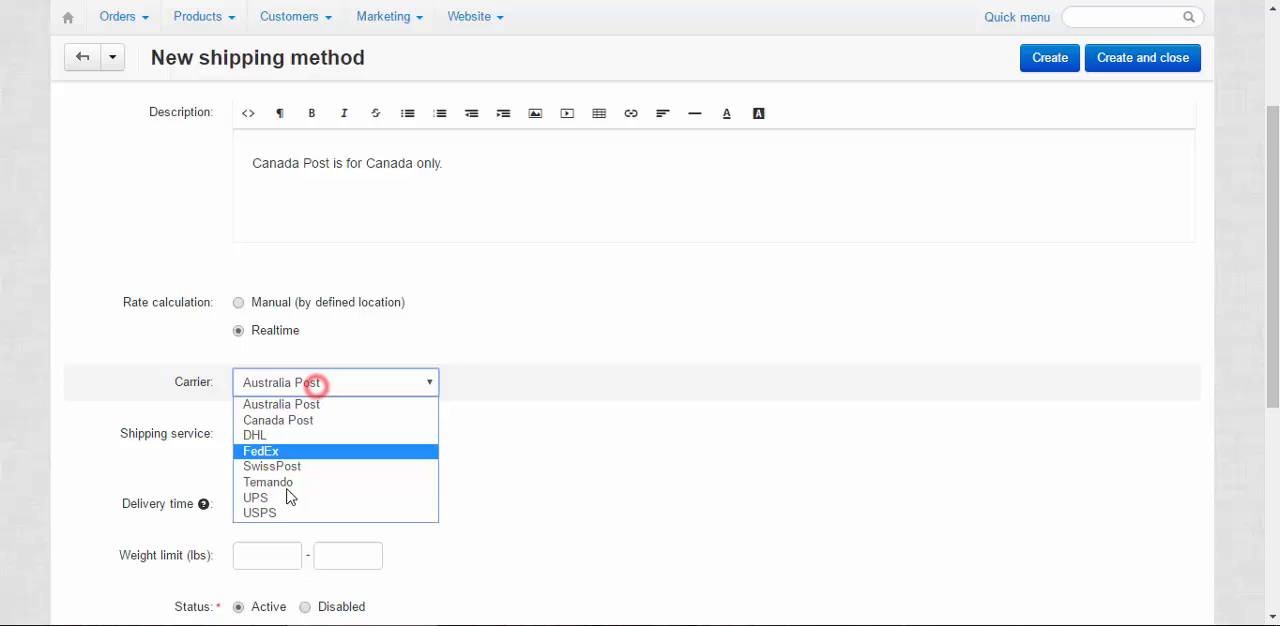
{"action": "left_click", "coordinate": [304, 422]}
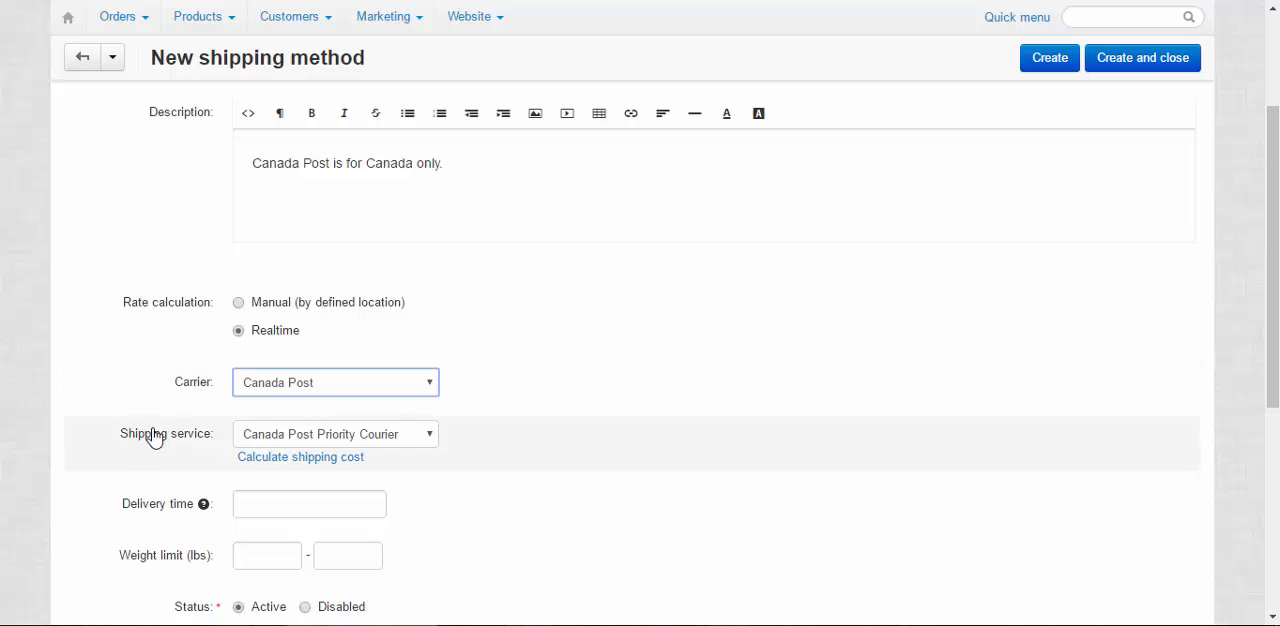
{"action": "left_click", "coordinate": [313, 436]}
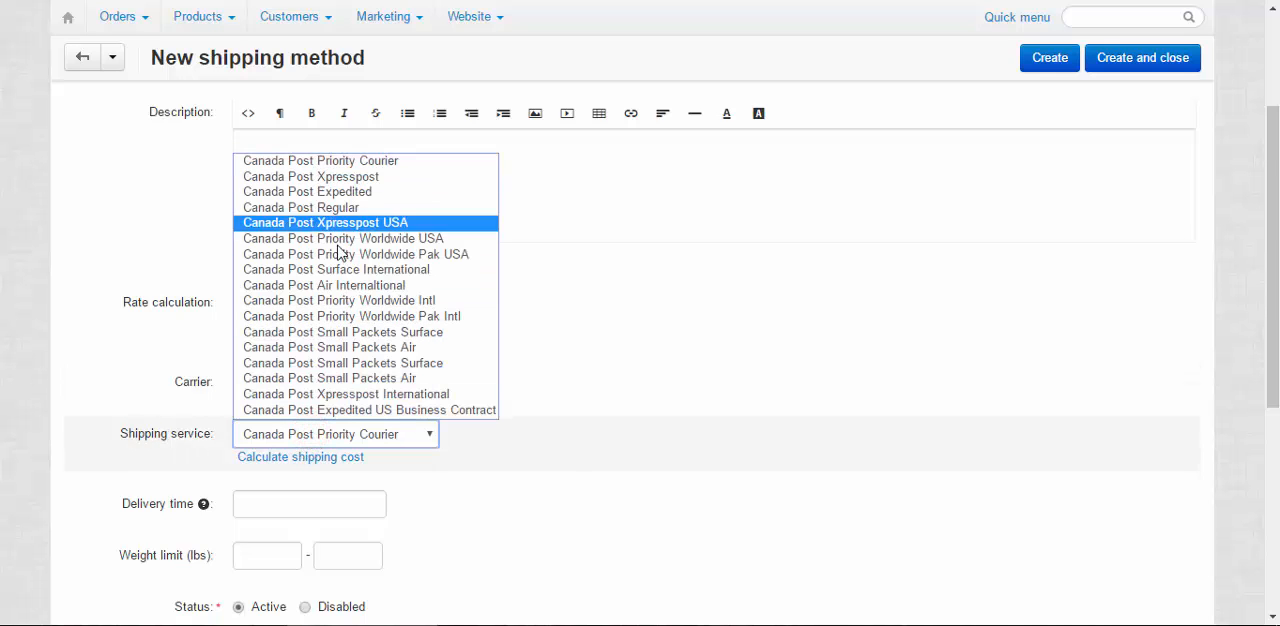
{"action": "left_click", "coordinate": [384, 163]}
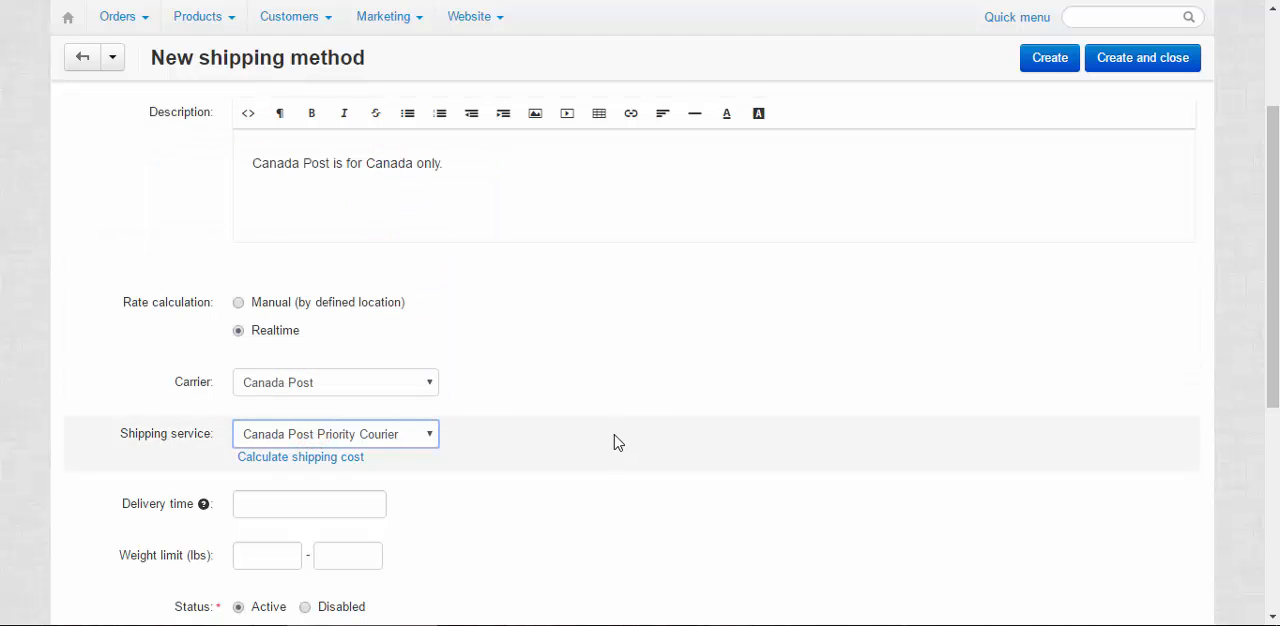
Open the shipping cost calculation for the Canada Post Priority Courier service
{"action": "left_click", "coordinate": [337, 457]}
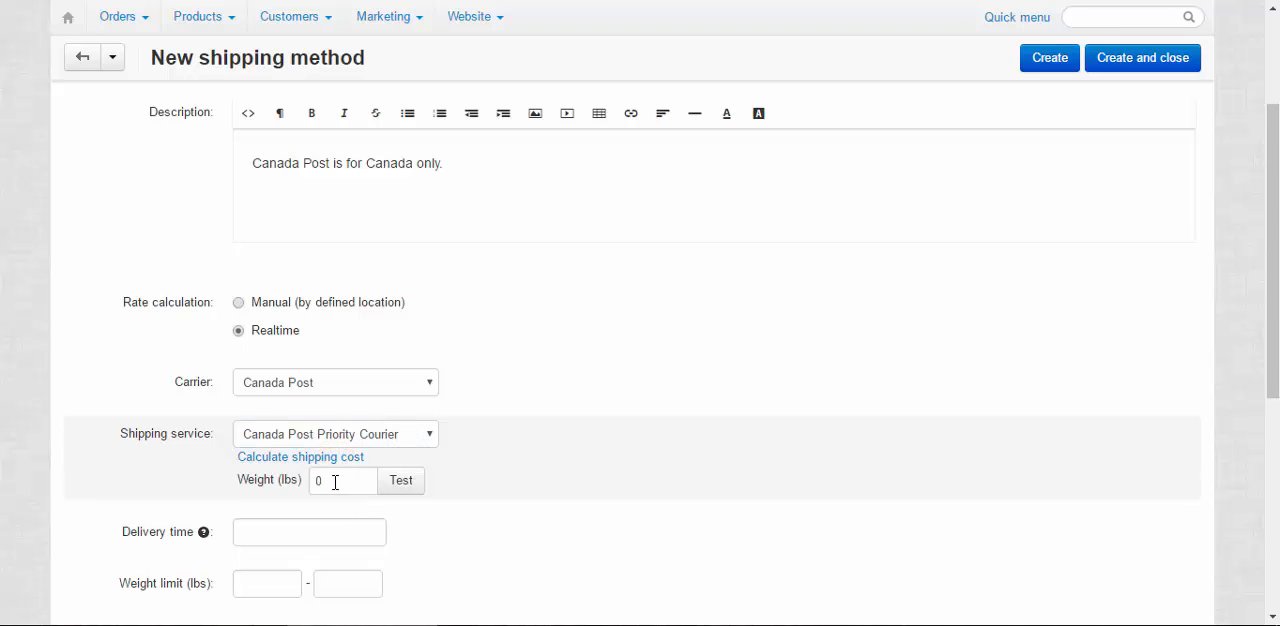
{"action": "left_click_drag", "start_coordinate": [320, 334], "coordinate": [217, 329]}
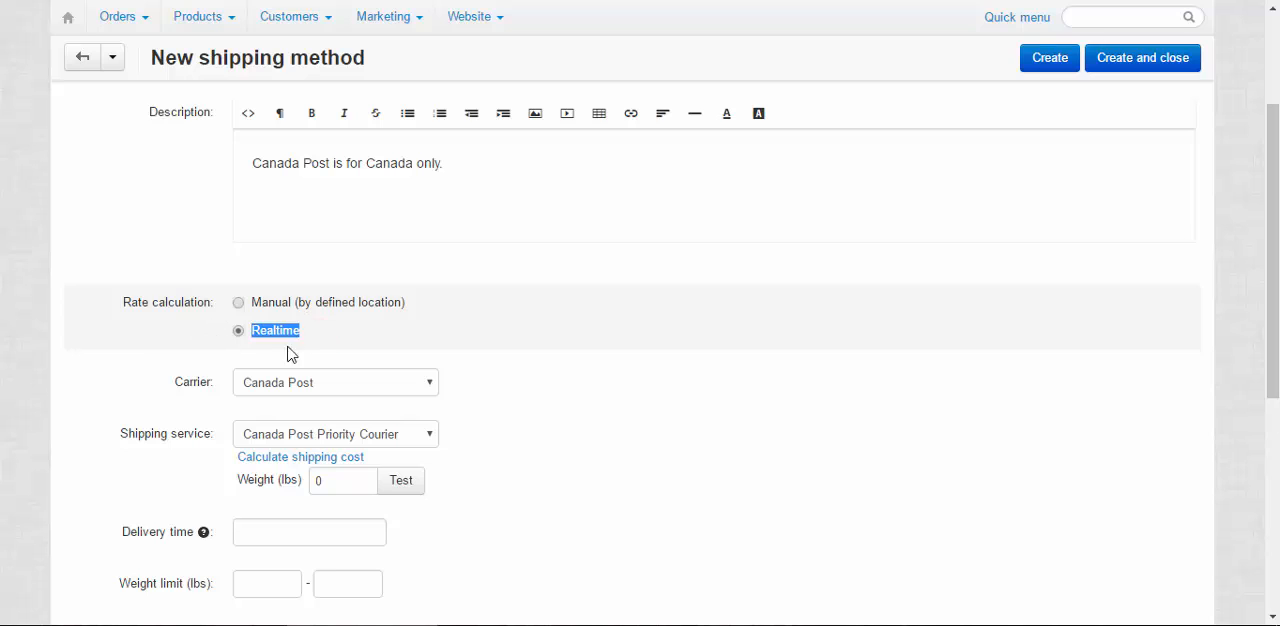
{"action": "left_click", "coordinate": [358, 343]}
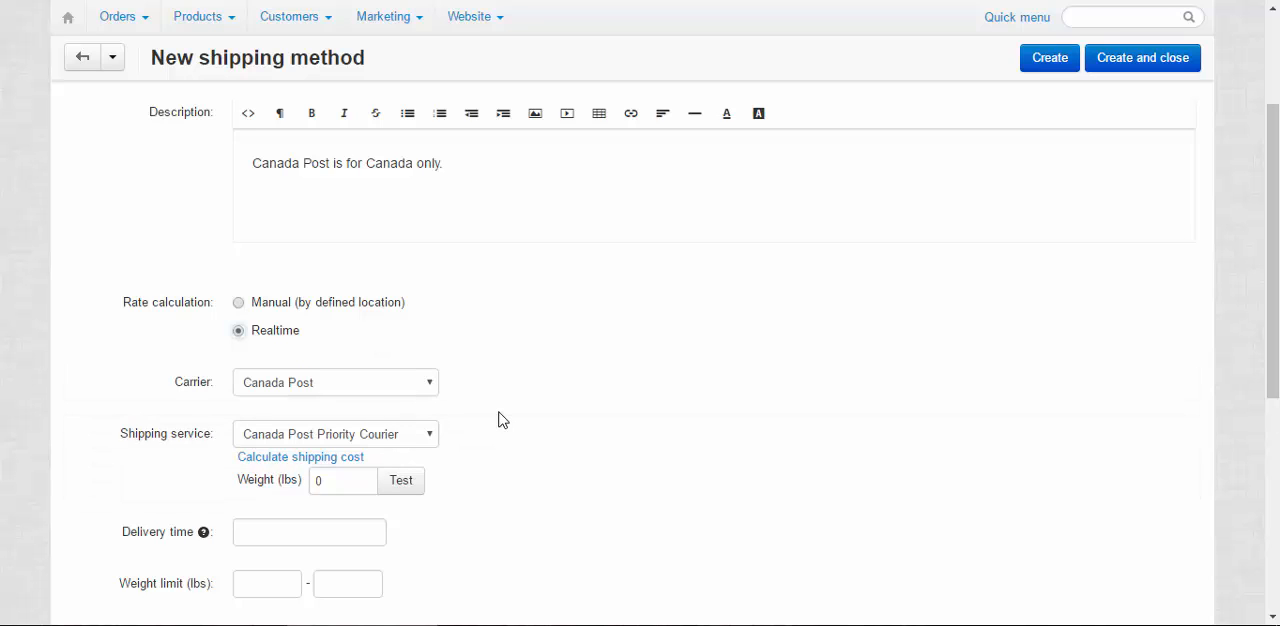
Set the new method's delivery time to 2-3 days and its weight limit to 0 - 100.00 lbs
{"action": "scroll", "coordinate": [498, 420], "scroll_direction": "down", "scroll_amount": 1}
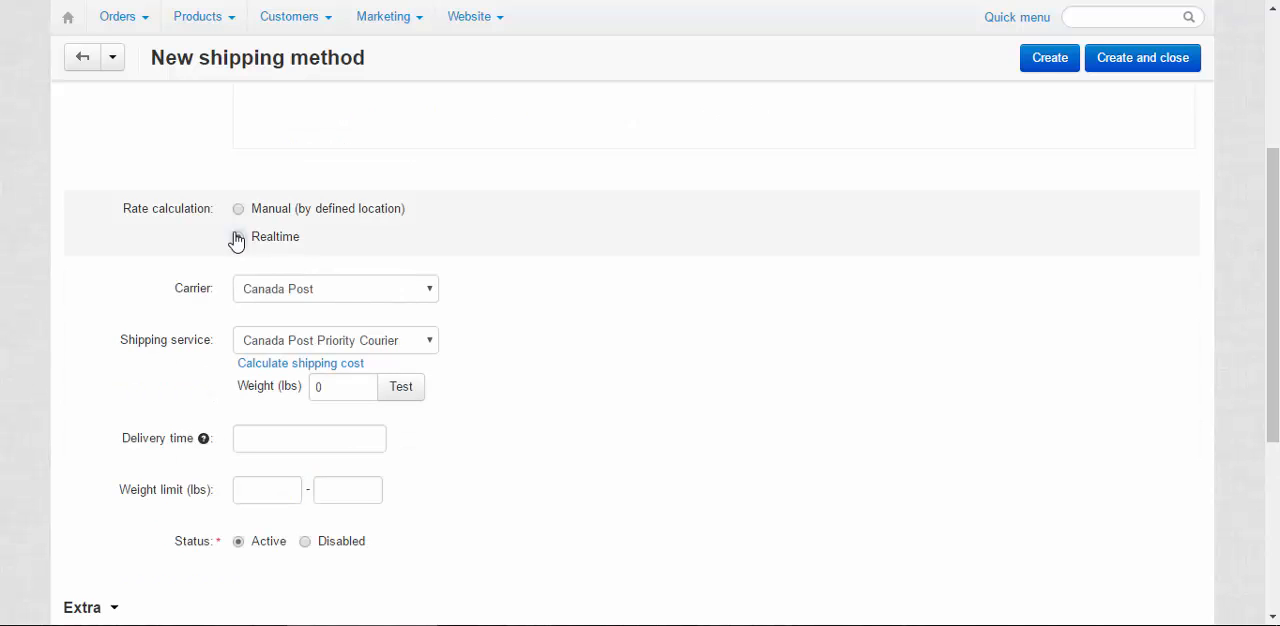
{"action": "left_click", "coordinate": [300, 438]}
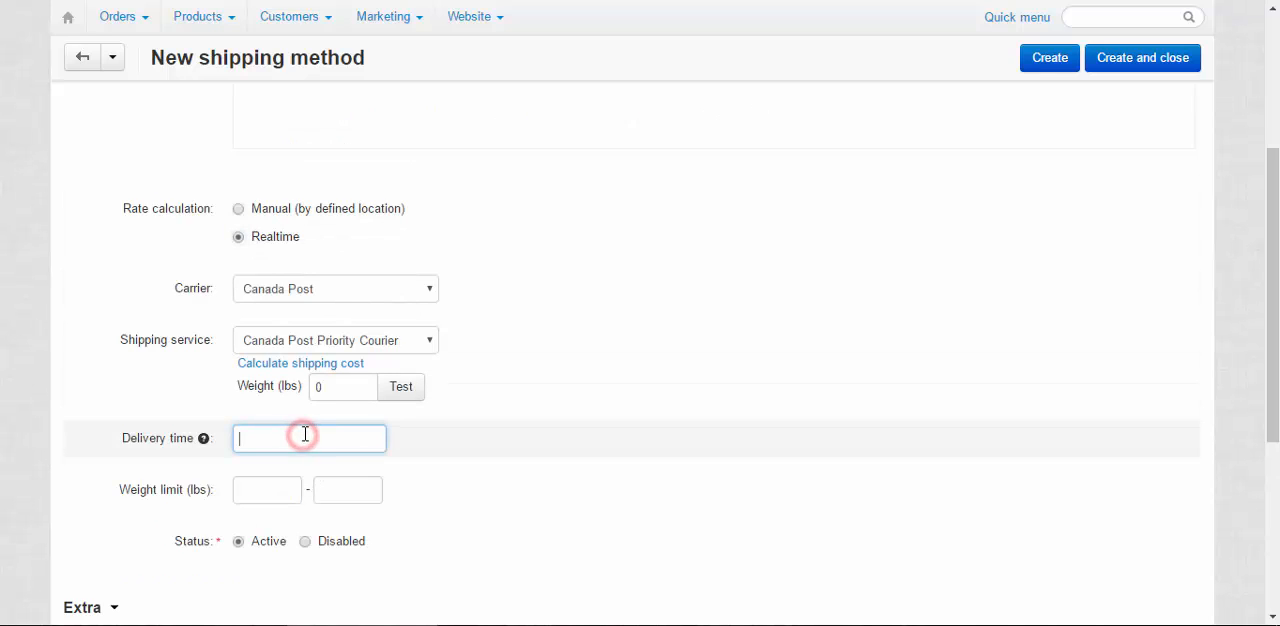
{"action": "type", "text": "2-3 days"}
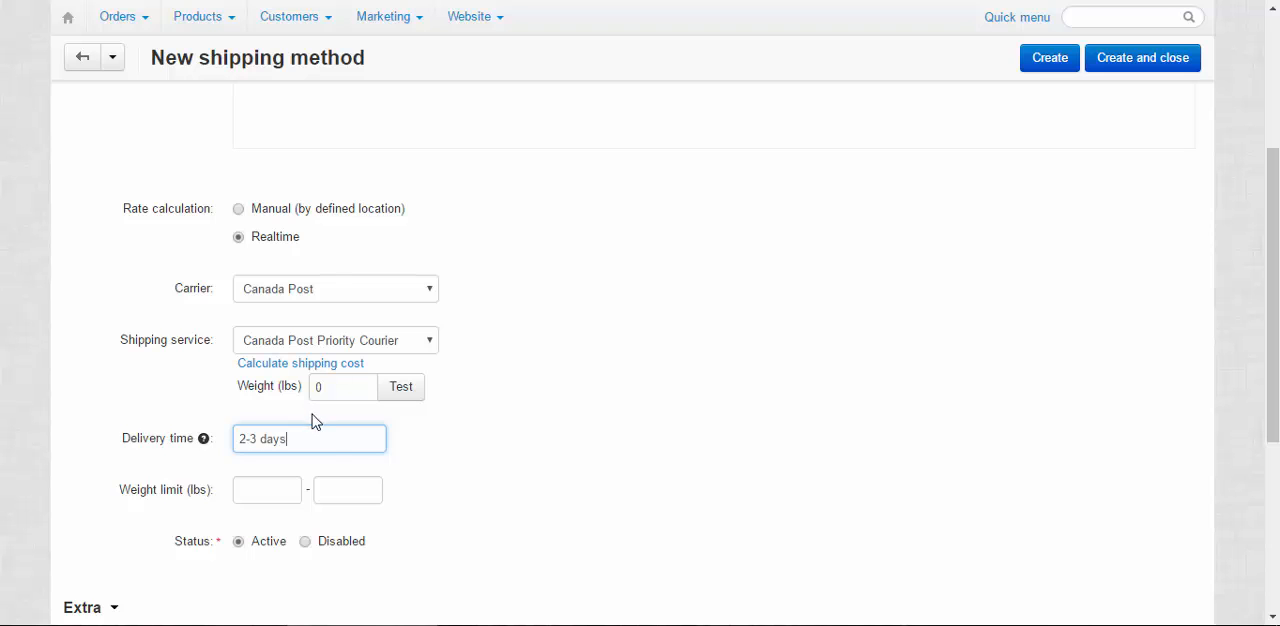
{"action": "left_click", "coordinate": [258, 490]}
{"action": "type", "text": "0"}
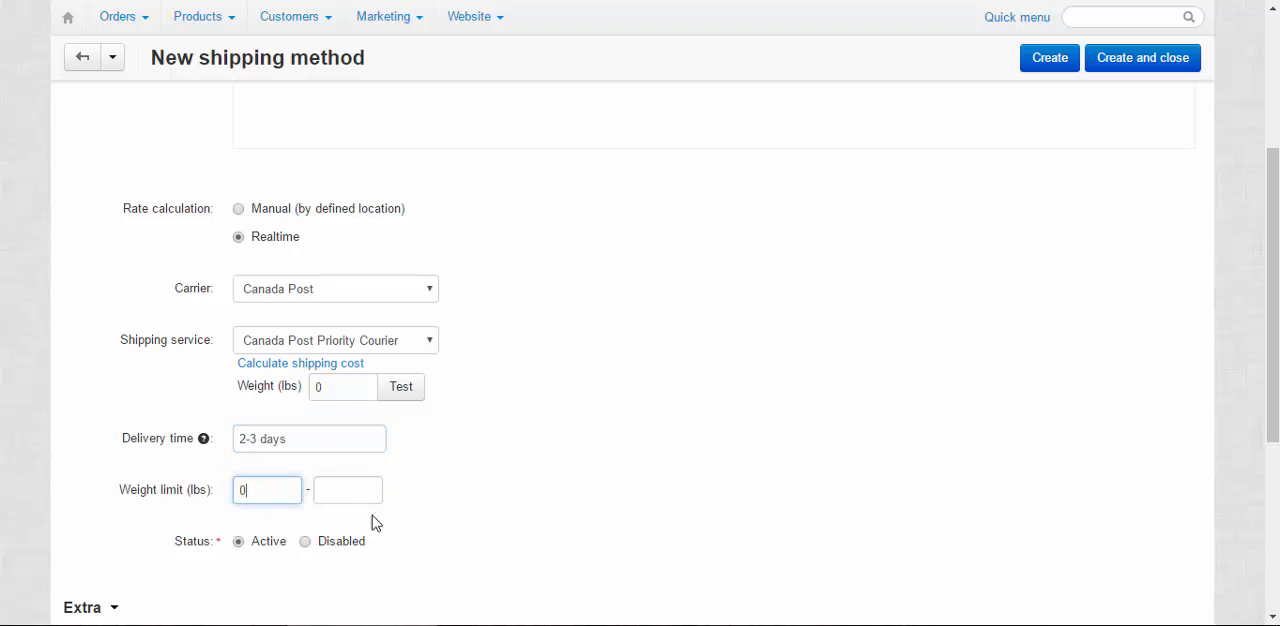
{"action": "left_click", "coordinate": [342, 491]}
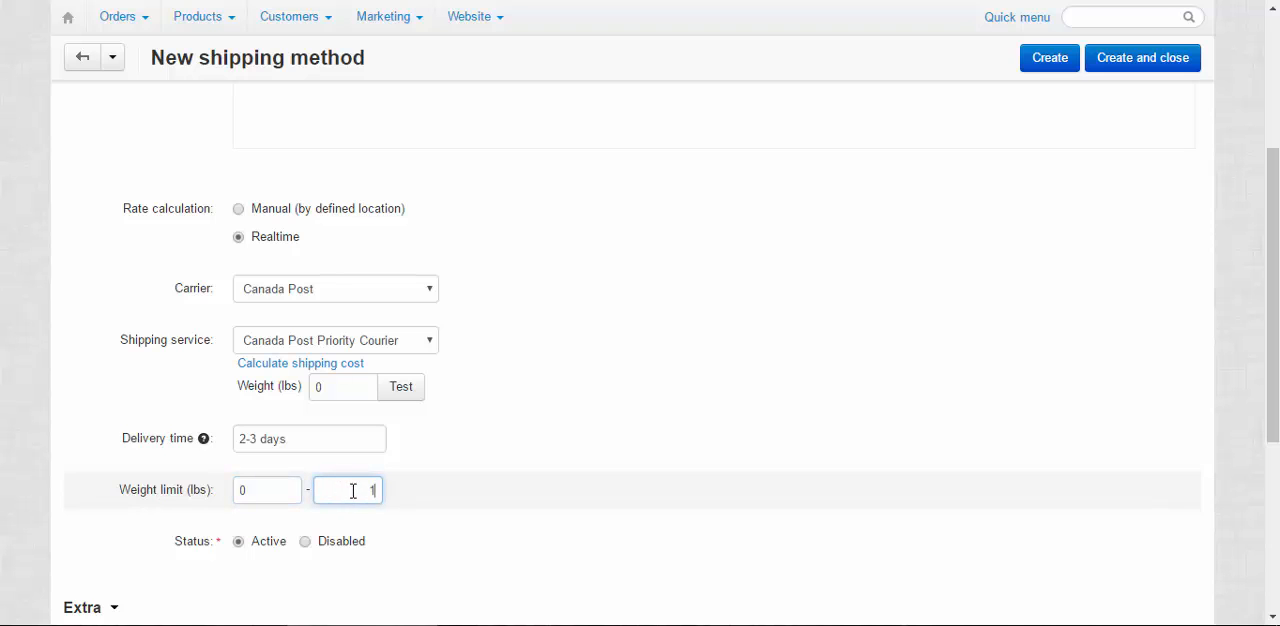
{"action": "type", "text": "100.00"}
Examine the extra settings of the new shipping method, in particular the VAT tax and the user group options
{"action": "scroll", "coordinate": [240, 555], "scroll_direction": "down", "scroll_amount": 3}
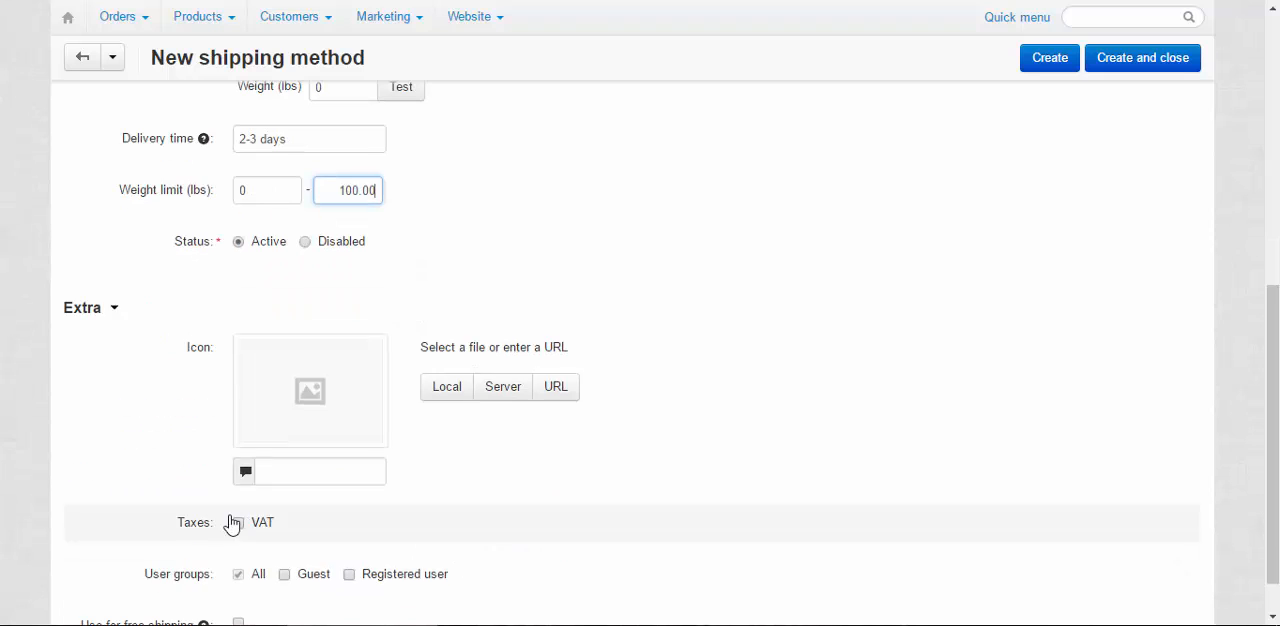
{"action": "scroll", "coordinate": [477, 349], "scroll_direction": "down", "scroll_amount": 1}
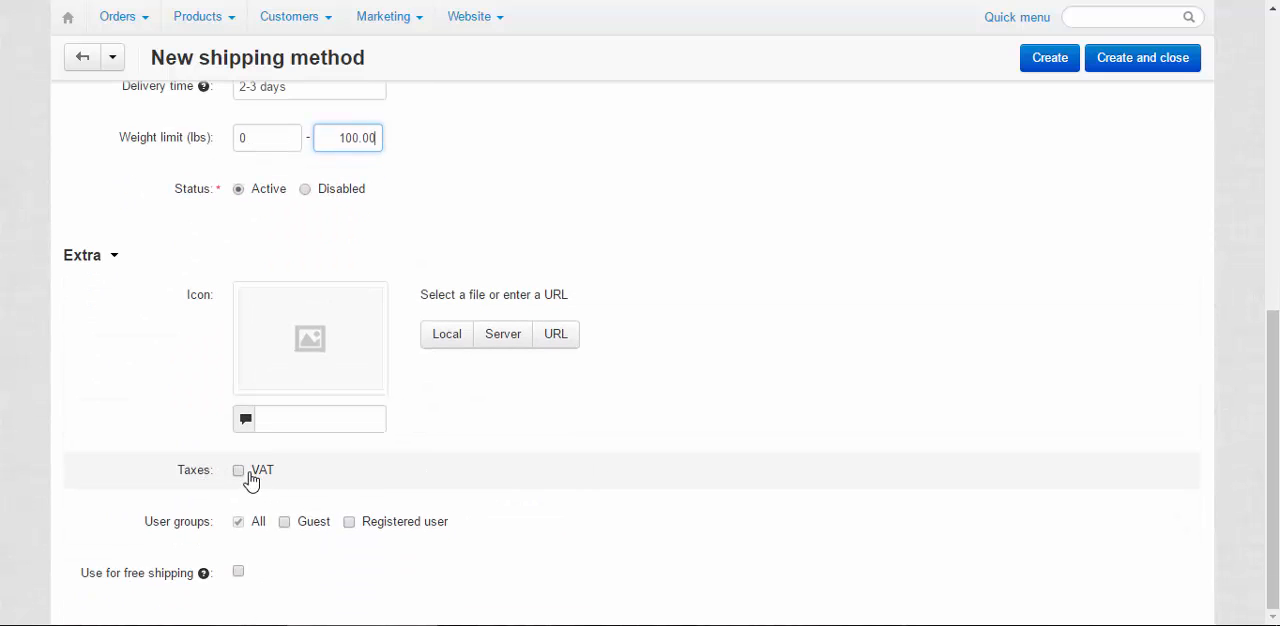
{"action": "left_click", "coordinate": [237, 474]}
{"action": "left_click_drag", "start_coordinate": [147, 521], "coordinate": [506, 540]}
{"action": "left_click", "coordinate": [511, 535]}
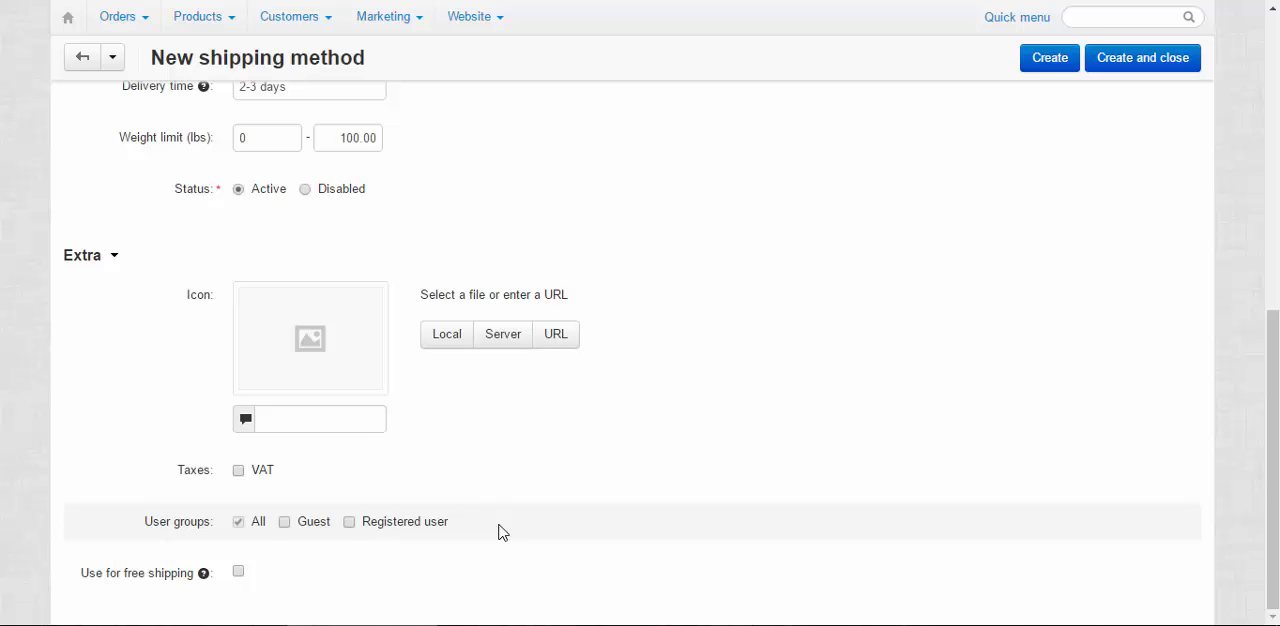
{"action": "triple_click", "coordinate": [504, 533]}
{"action": "left_click", "coordinate": [503, 526]}
Read the explanation of the "Use for free shipping" option
{"action": "left_click", "coordinate": [78, 573]}
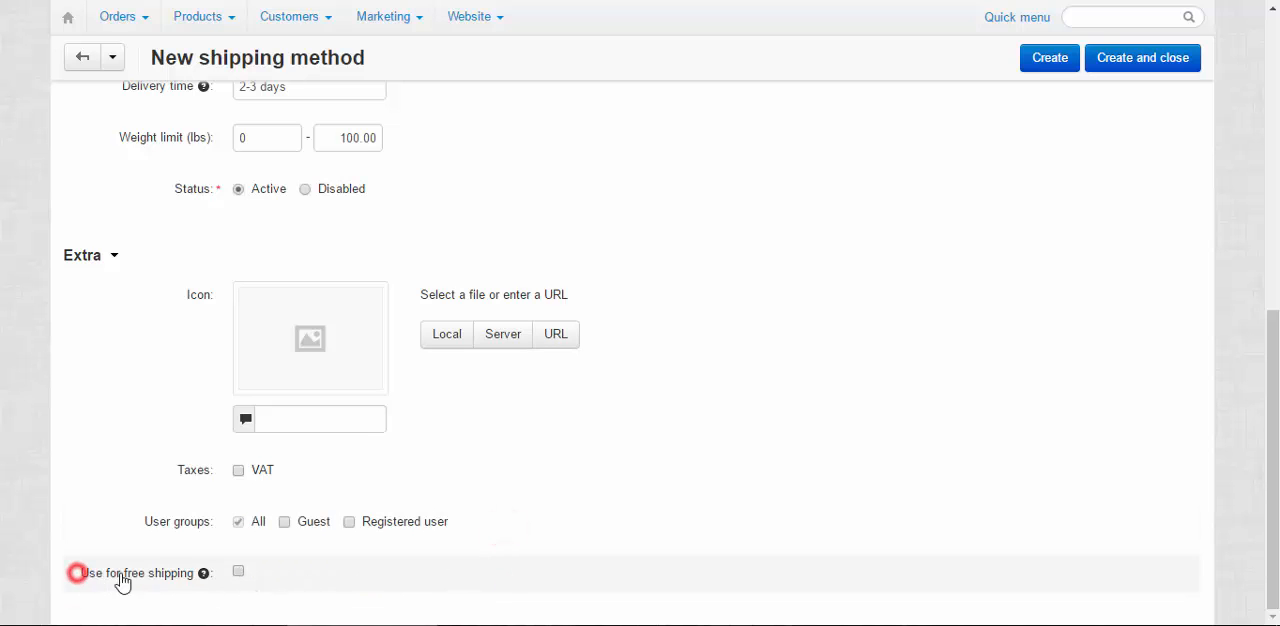
{"action": "left_click_drag", "start_coordinate": [122, 583], "coordinate": [240, 583]}
{"action": "mouse_move", "coordinate": [202, 578]}
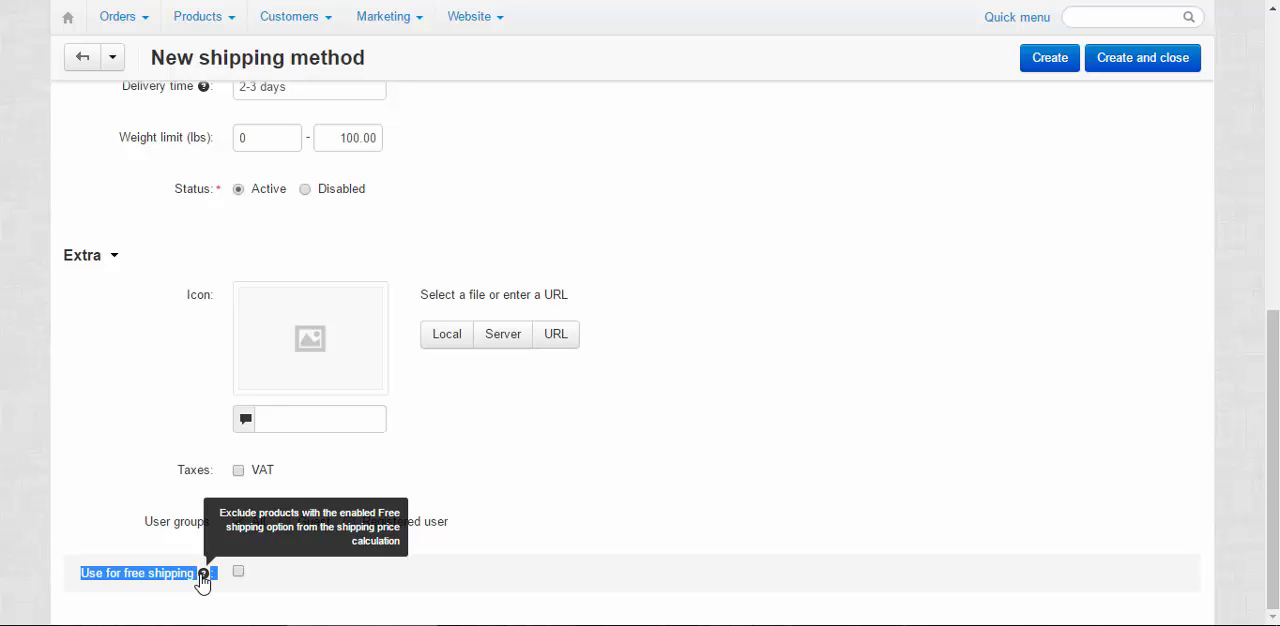
{"action": "left_click", "coordinate": [309, 573]}
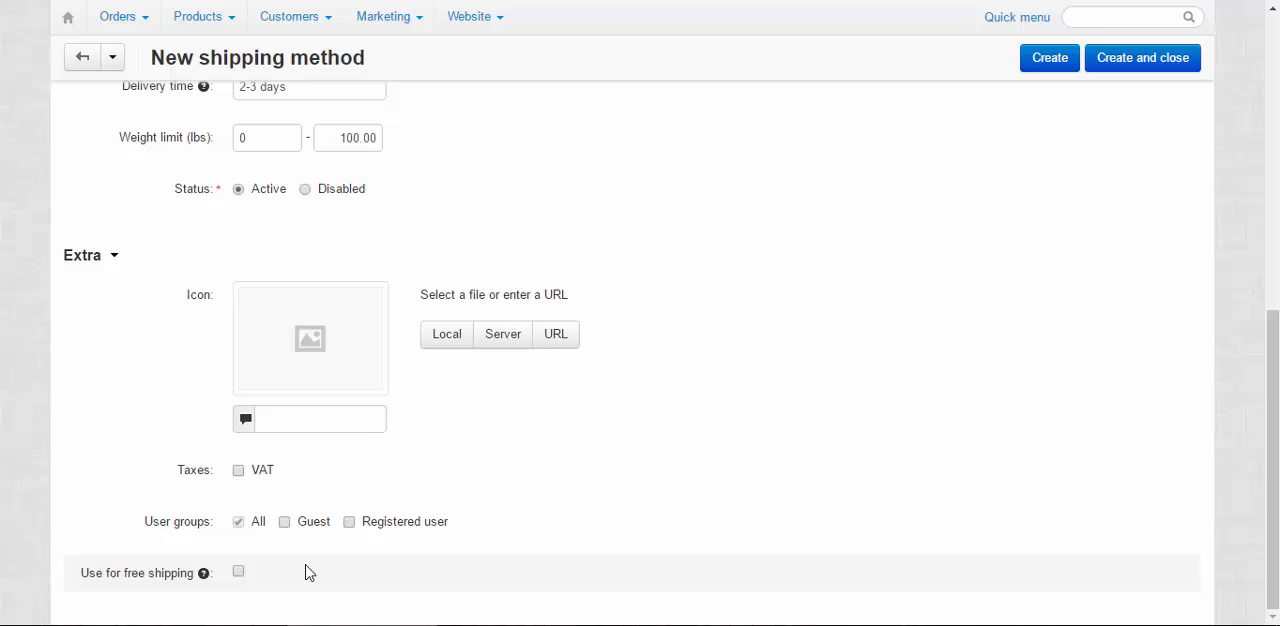
{"action": "left_click_drag", "start_coordinate": [76, 576], "coordinate": [199, 580]}
{"action": "left_click", "coordinate": [337, 577]}
{"action": "left_click_drag", "start_coordinate": [72, 577], "coordinate": [191, 587]}
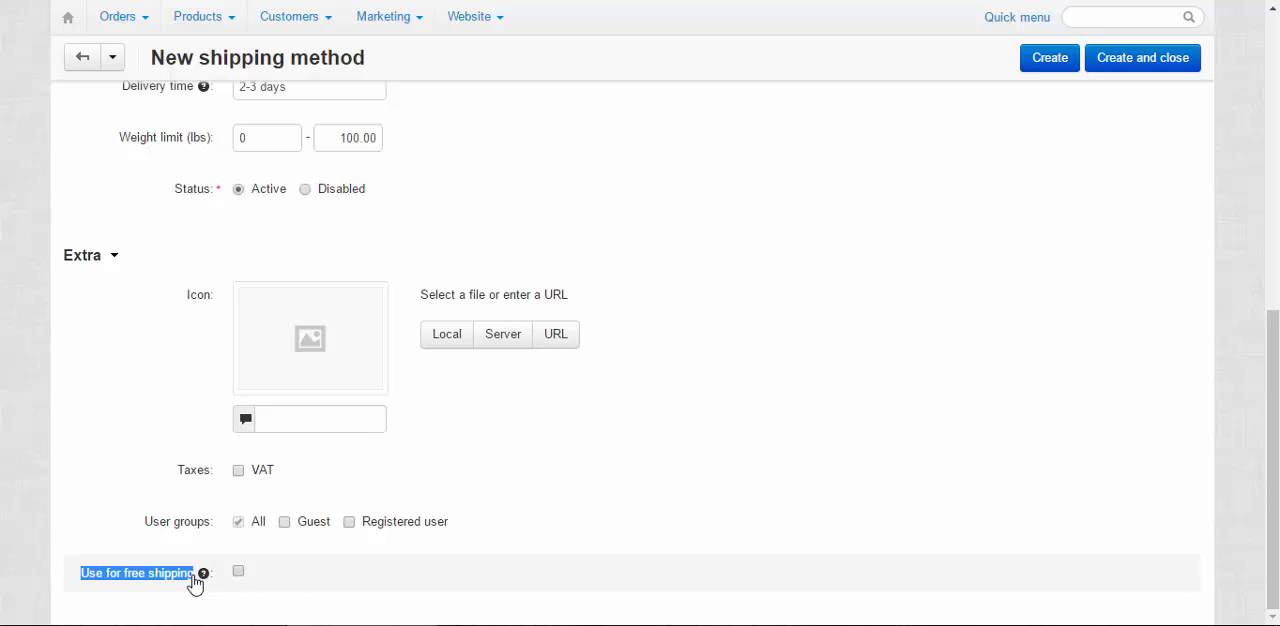
{"action": "left_click", "coordinate": [295, 576]}
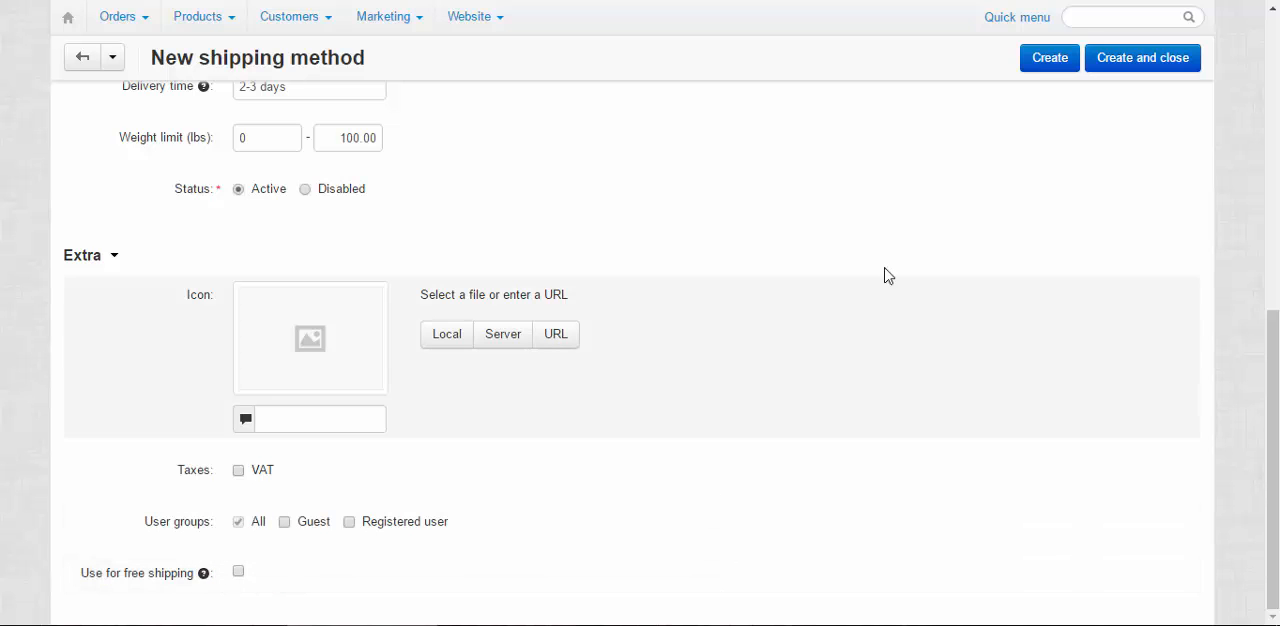
Create the Canada Post shipping method and dismiss the save notice
{"action": "left_click", "coordinate": [1050, 60]}
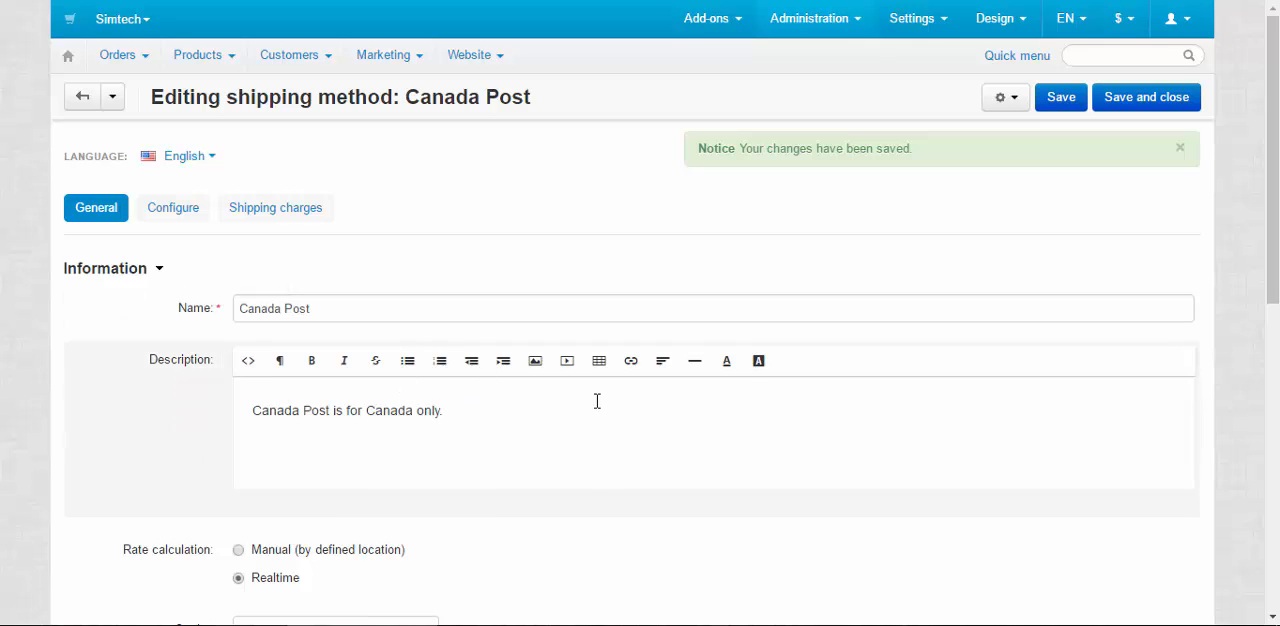
{"action": "scroll", "coordinate": [597, 401], "scroll_direction": "down", "scroll_amount": 2}
{"action": "scroll", "coordinate": [414, 380], "scroll_direction": "up", "scroll_amount": 2}
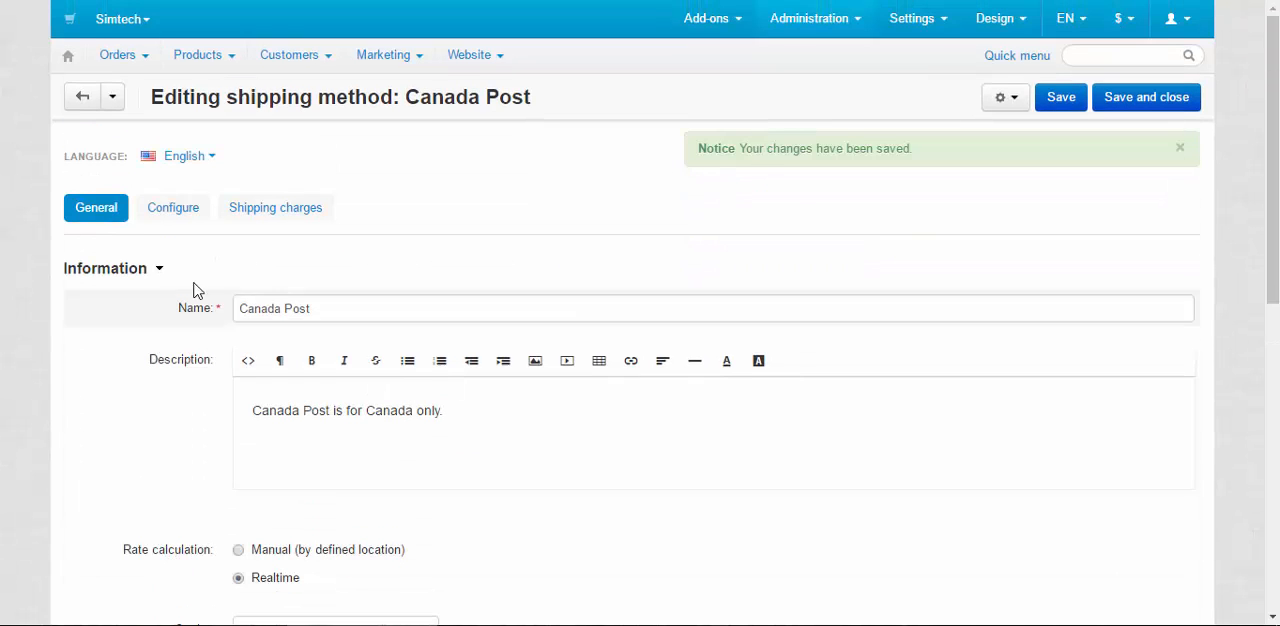
{"action": "left_click", "coordinate": [1180, 147]}
Examine the realtime method's carrier configuration fields and its shipping charges by cost, weight and item dependencies
{"action": "left_click", "coordinate": [179, 193]}
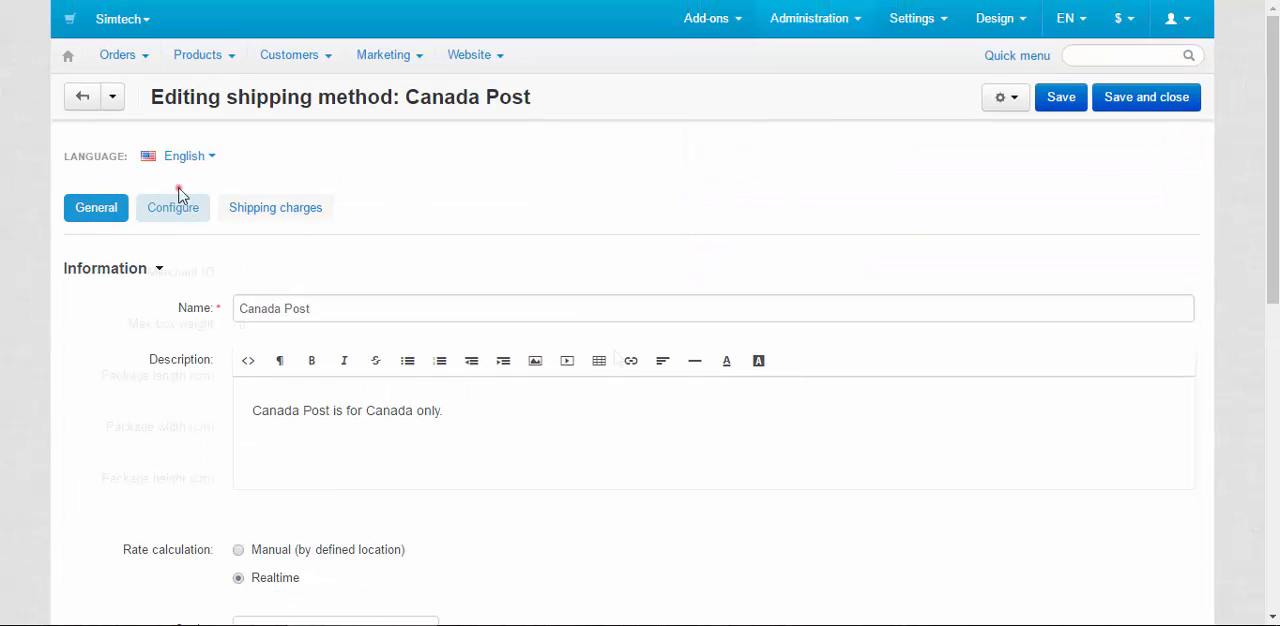
{"action": "left_click", "coordinate": [302, 273]}
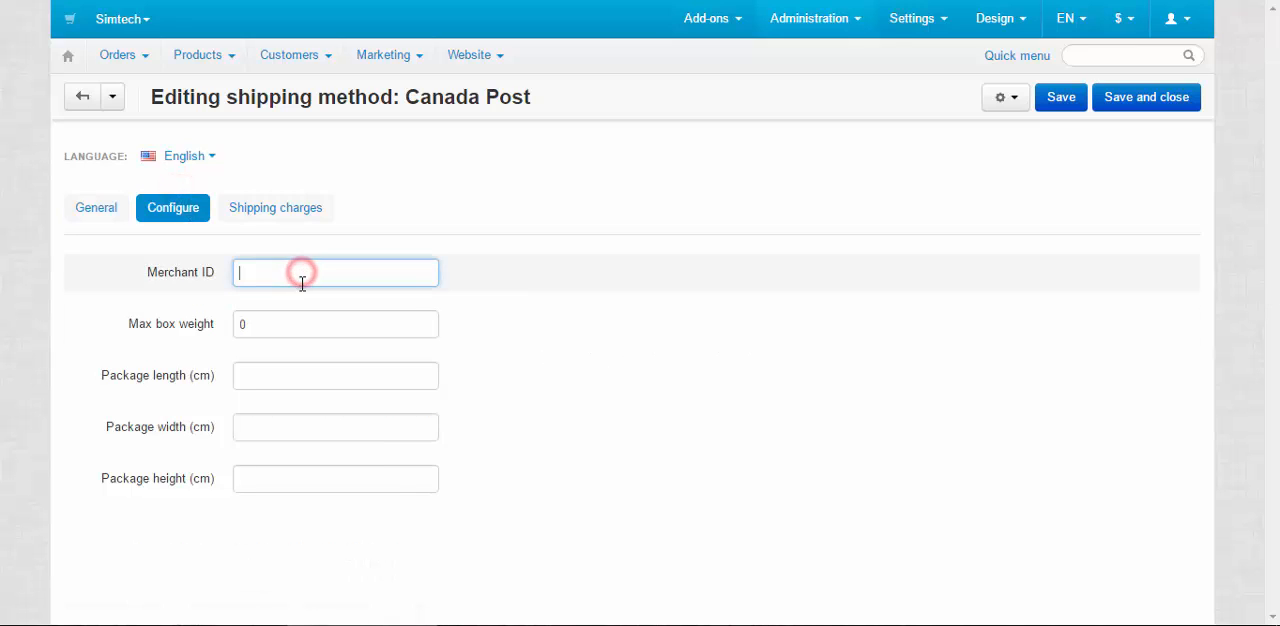
{"action": "left_click", "coordinate": [292, 206]}
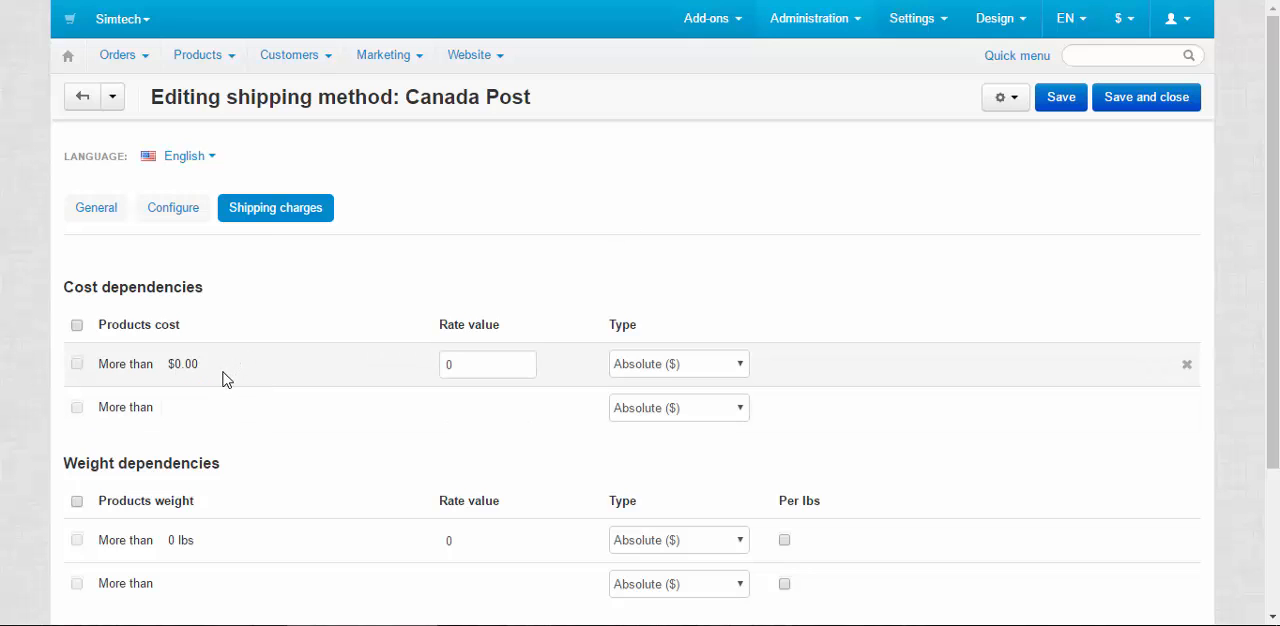
{"action": "left_click_drag", "start_coordinate": [229, 289], "coordinate": [86, 294]}
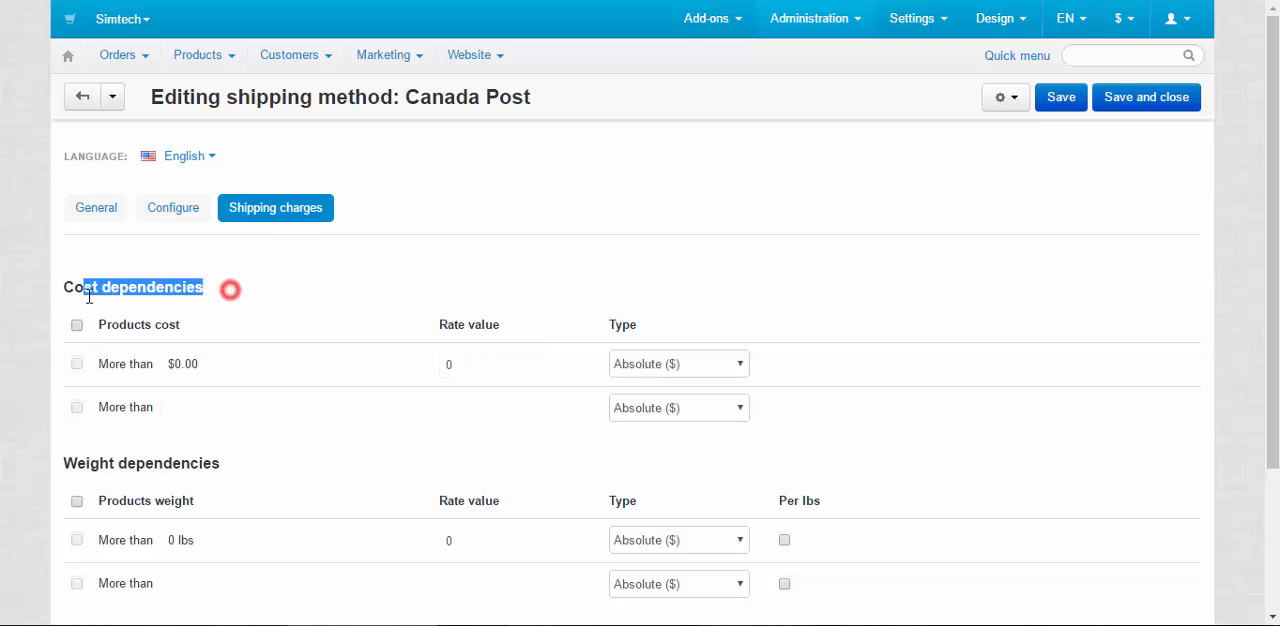
{"action": "left_click", "coordinate": [300, 432]}
{"action": "scroll", "coordinate": [306, 460], "scroll_direction": "down", "scroll_amount": 1}
{"action": "scroll", "coordinate": [290, 465], "scroll_direction": "down", "scroll_amount": 1}
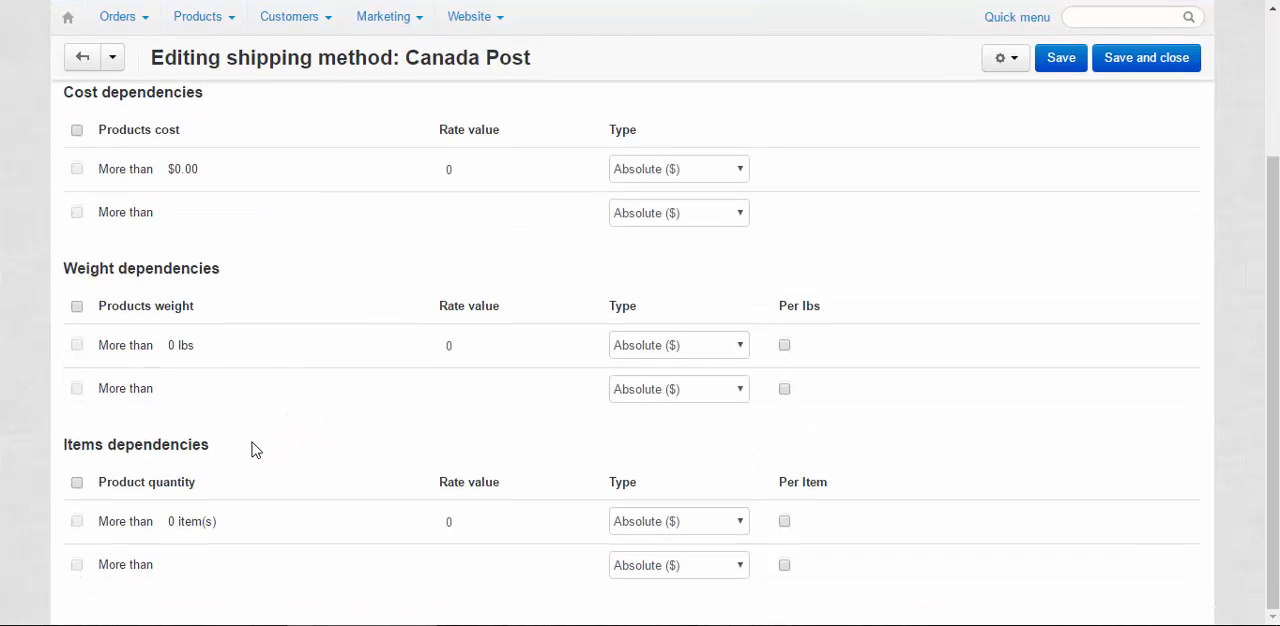
{"action": "left_click_drag", "start_coordinate": [251, 443], "coordinate": [5, 440]}
{"action": "left_click", "coordinate": [317, 447]}
Switch the Canada Post rate calculation to Manual (by defined location), save the method and dismiss the notice
{"action": "scroll", "coordinate": [355, 290], "scroll_direction": "up", "scroll_amount": 2}
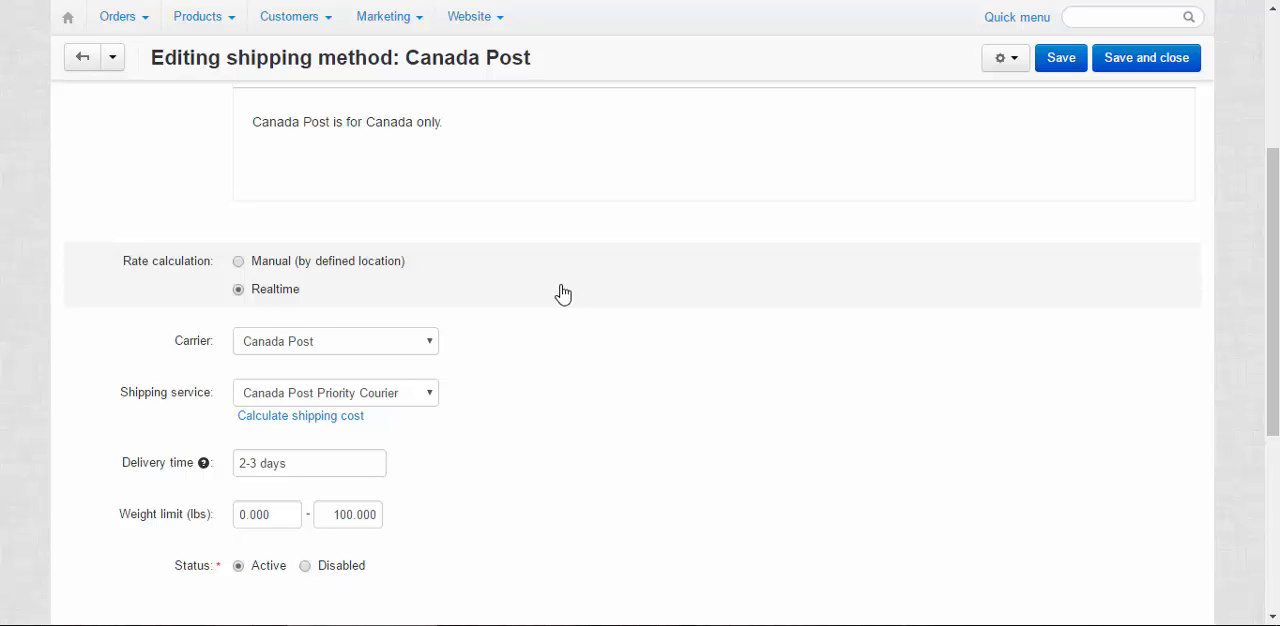
{"action": "left_click", "coordinate": [239, 261]}
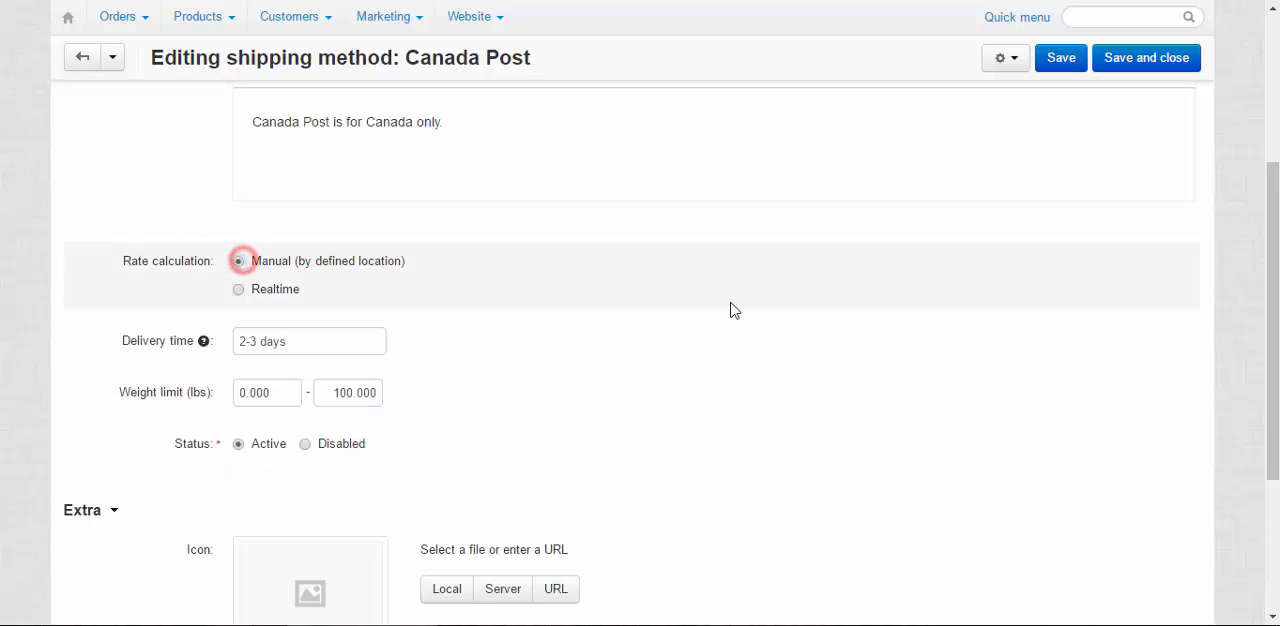
{"action": "left_click", "coordinate": [1063, 60]}
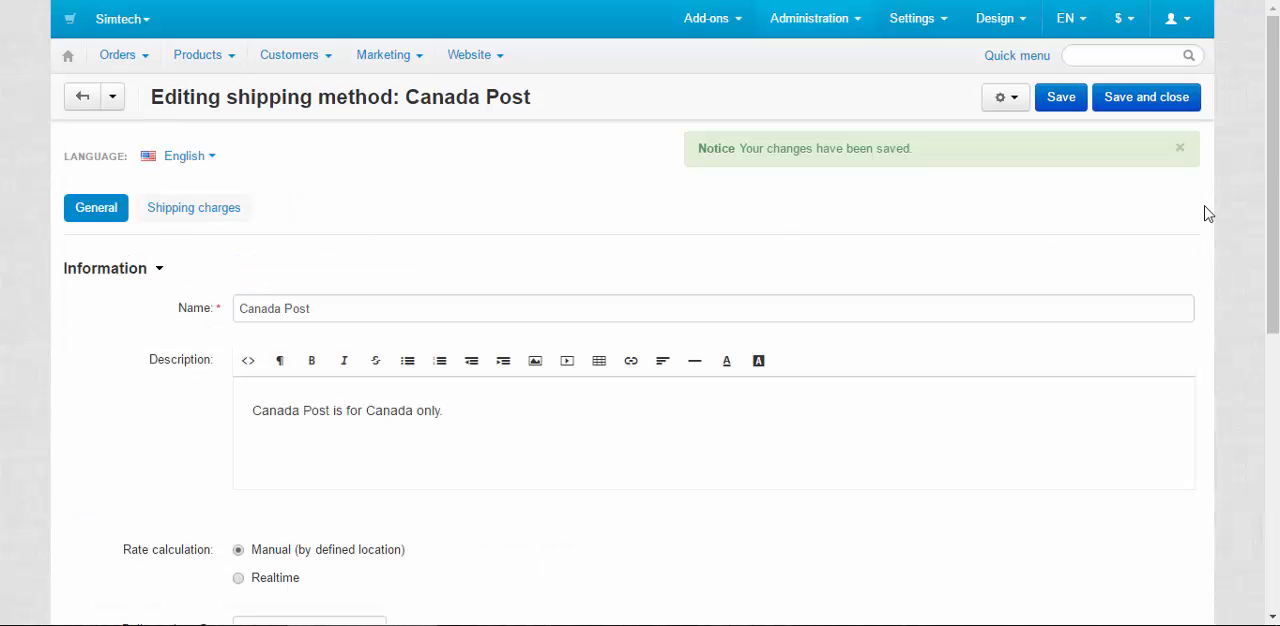
{"action": "left_click", "coordinate": [1182, 148]}
Open the manual method's shipping charges and examine the cost dependencies for the default destination
{"action": "scroll", "coordinate": [400, 390], "scroll_direction": "down", "scroll_amount": 3}
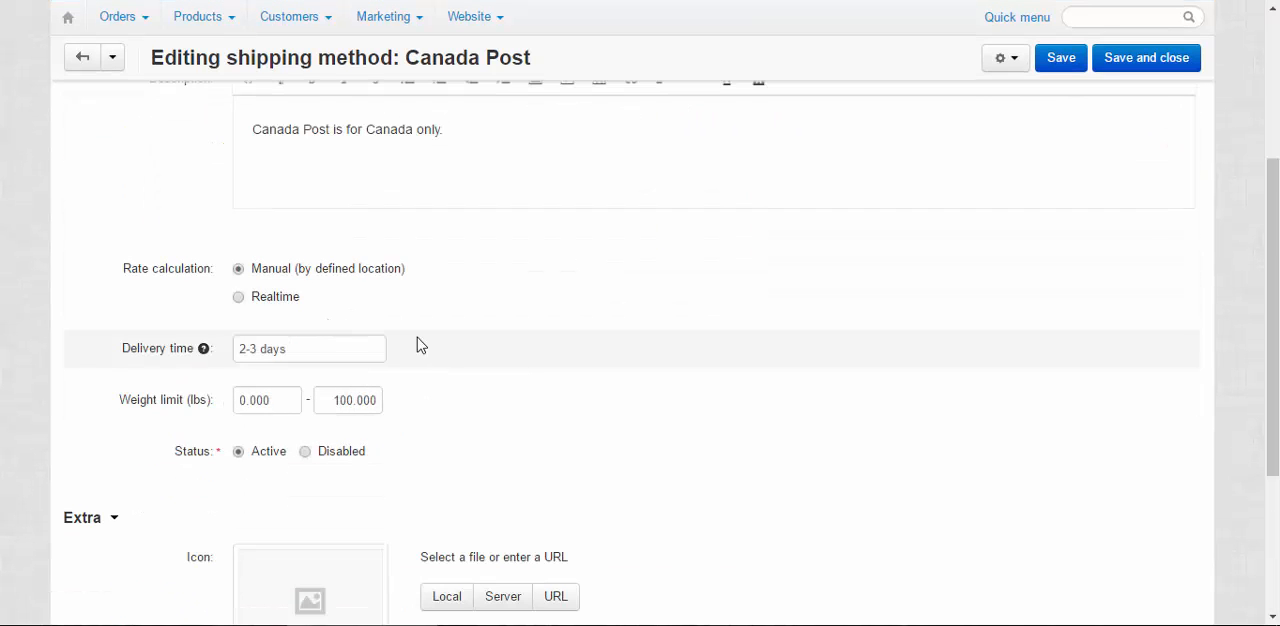
{"action": "scroll", "coordinate": [520, 349], "scroll_direction": "up", "scroll_amount": 3}
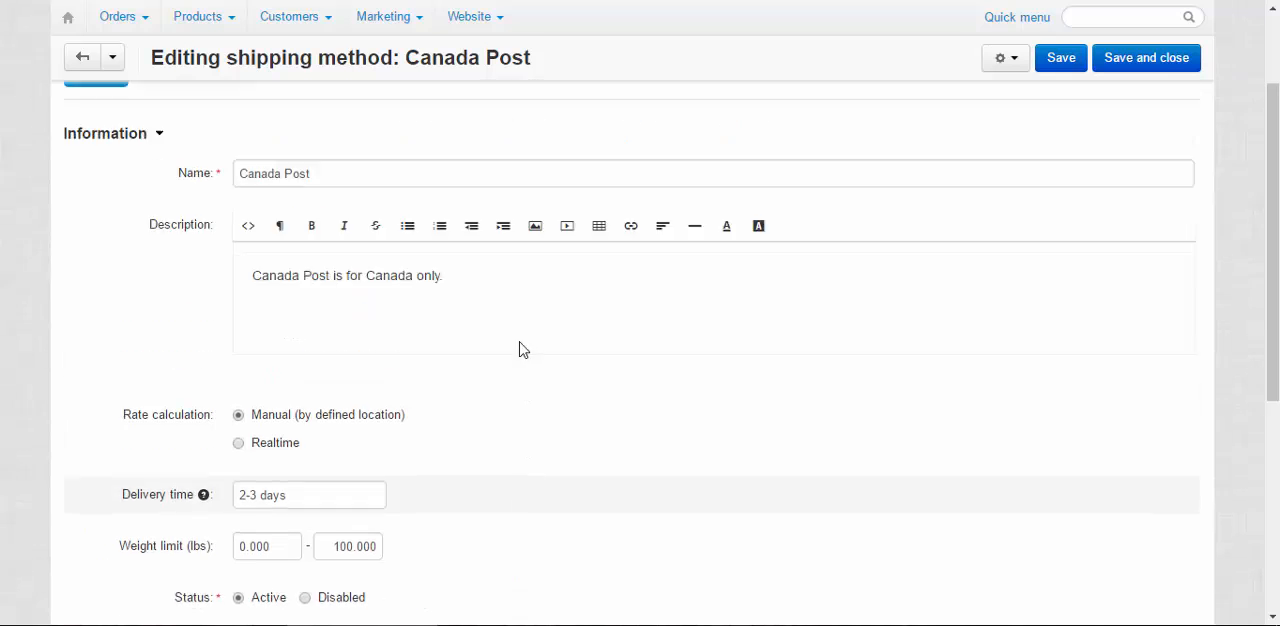
{"action": "left_click", "coordinate": [203, 210]}
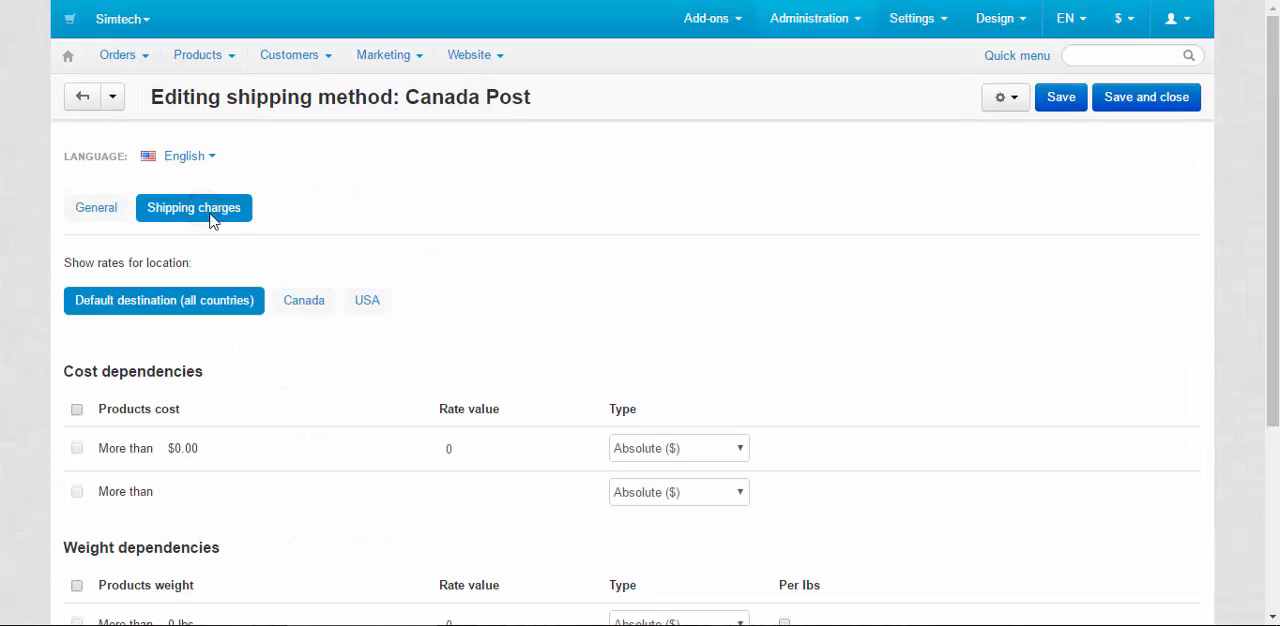
{"action": "left_click_drag", "start_coordinate": [66, 373], "coordinate": [296, 388]}
{"action": "left_click", "coordinate": [297, 384]}
Show the rates for Canada and set the rate value for products costing more than $0.00 to 25.00
{"action": "left_click", "coordinate": [296, 303]}
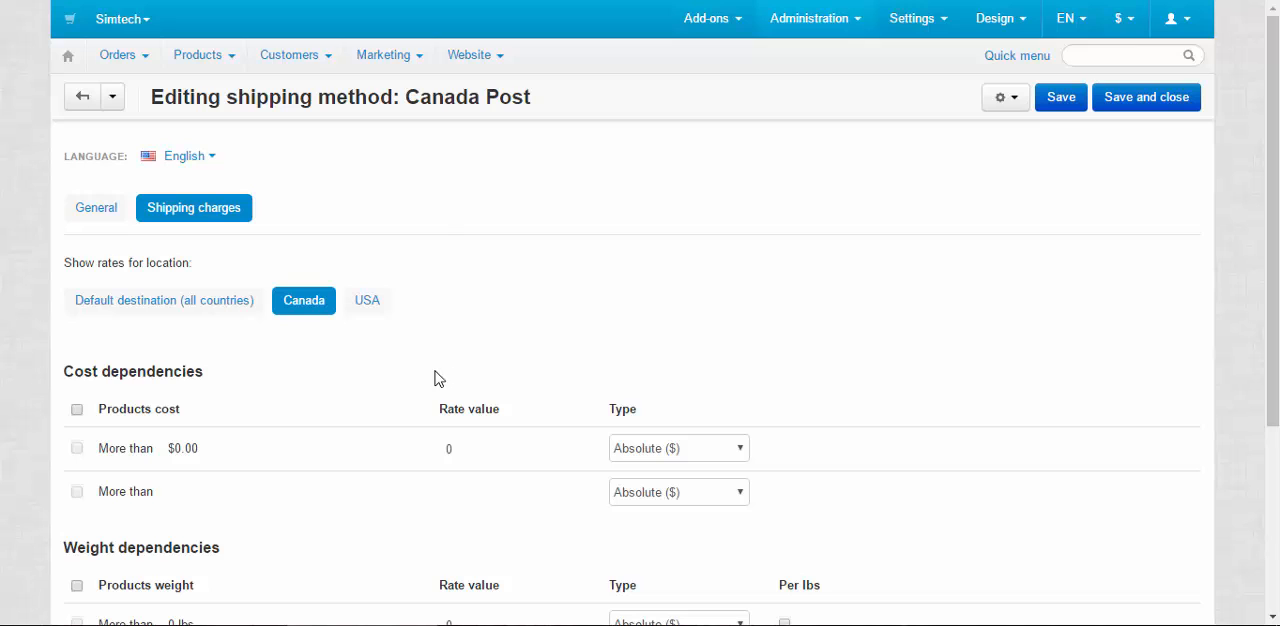
{"action": "left_click_drag", "start_coordinate": [63, 371], "coordinate": [206, 371]}
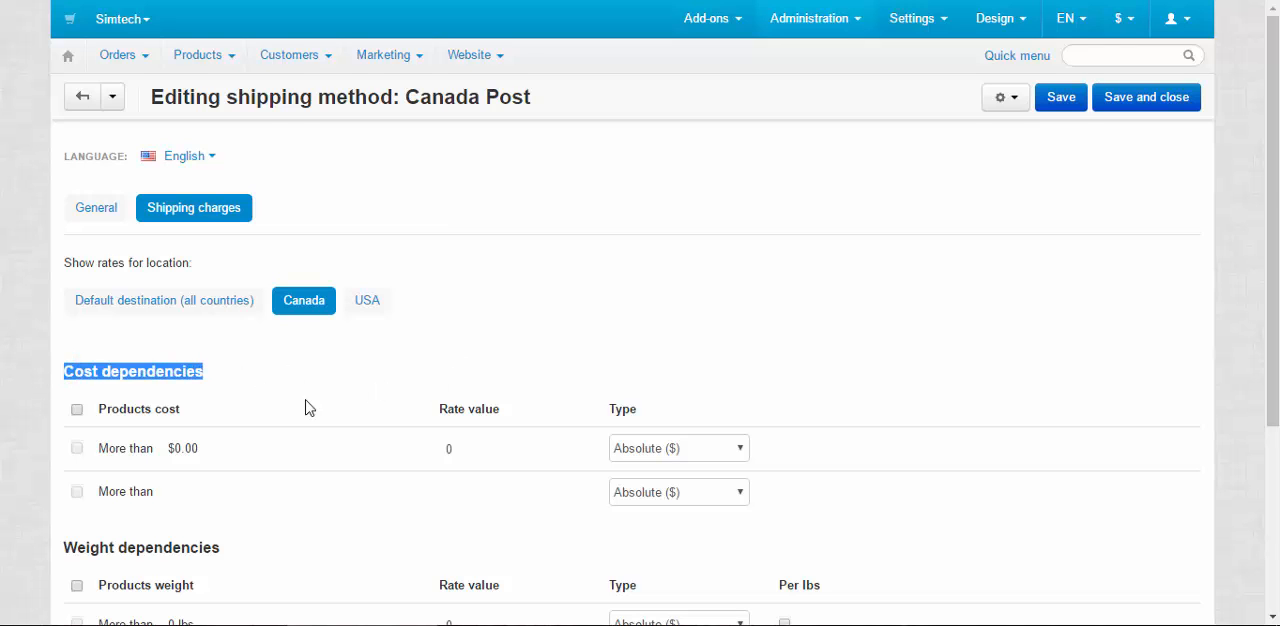
{"action": "scroll", "coordinate": [270, 440], "scroll_direction": "down", "scroll_amount": 3}
{"action": "left_click_drag", "start_coordinate": [231, 446], "coordinate": [45, 430]}
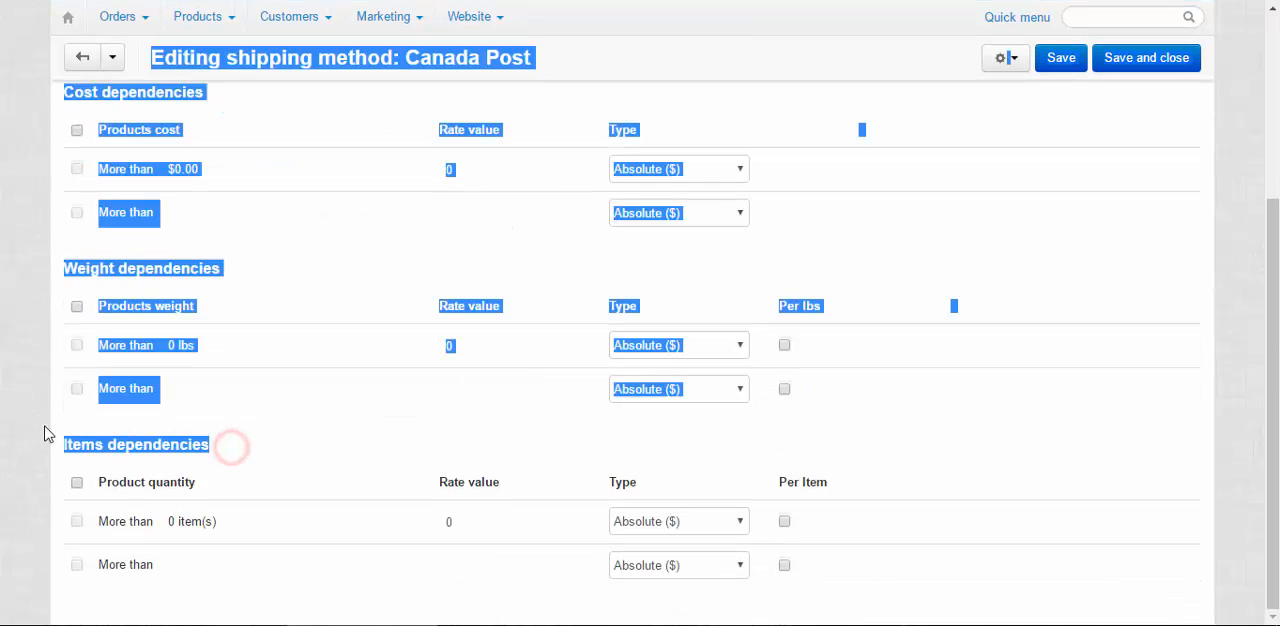
{"action": "left_click", "coordinate": [917, 113]}
{"action": "scroll", "coordinate": [868, 205], "scroll_direction": "up", "scroll_amount": 2}
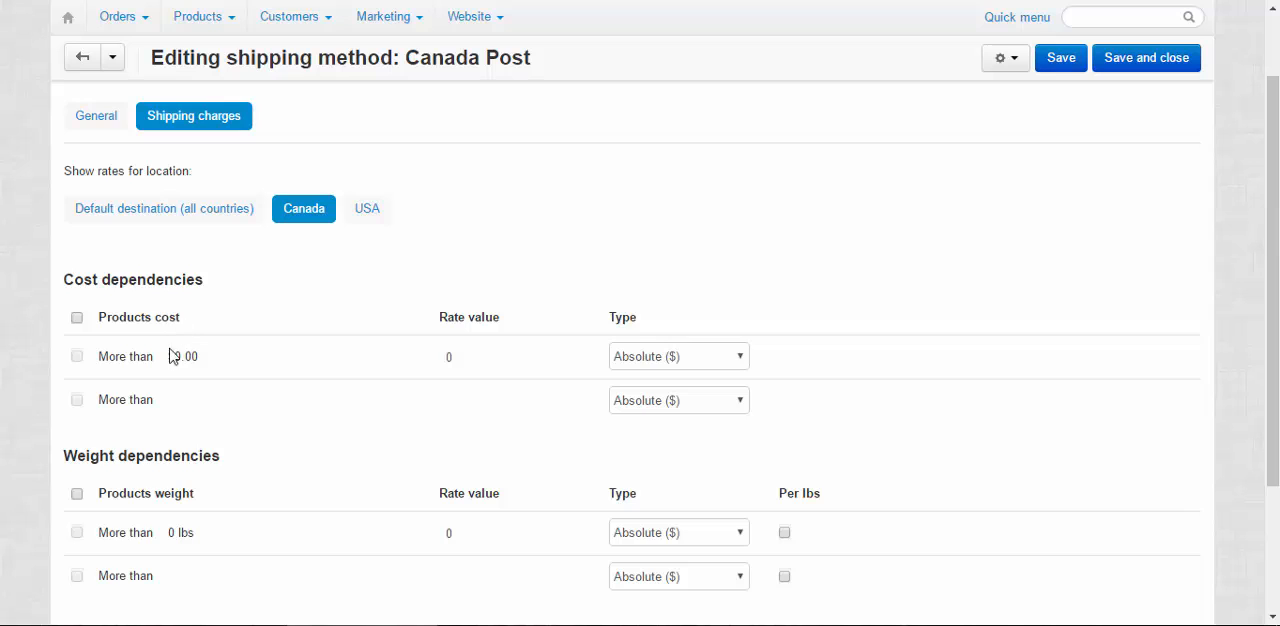
{"action": "left_click", "coordinate": [452, 357]}
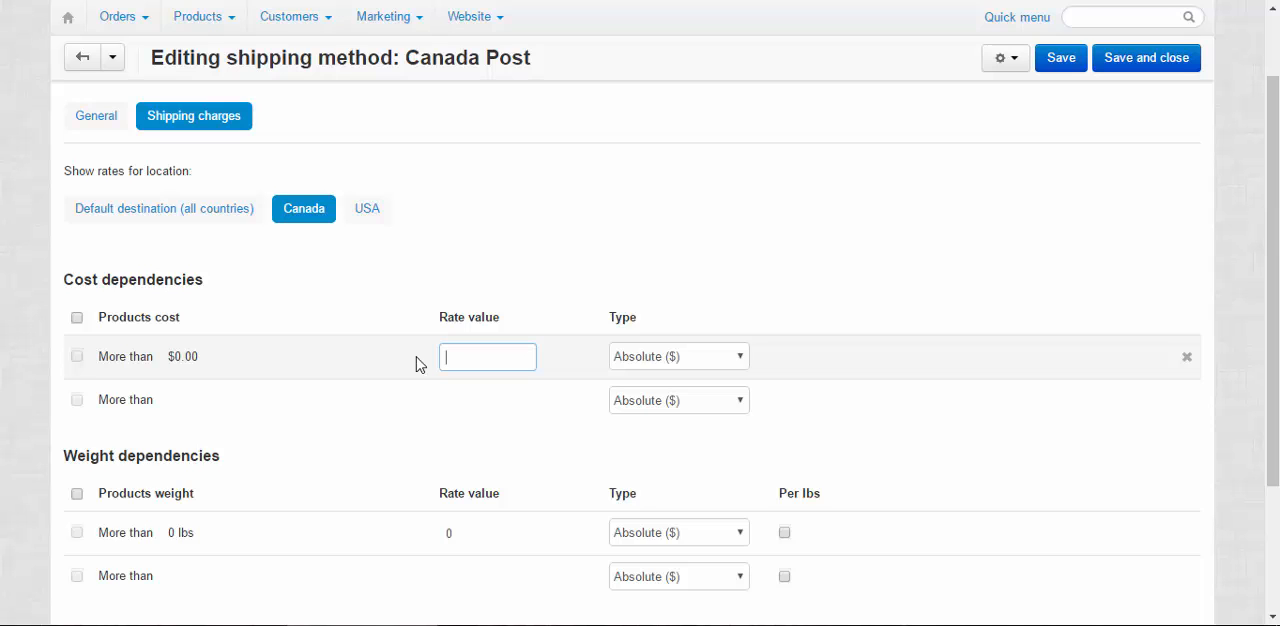
{"action": "type", "text": "25"}
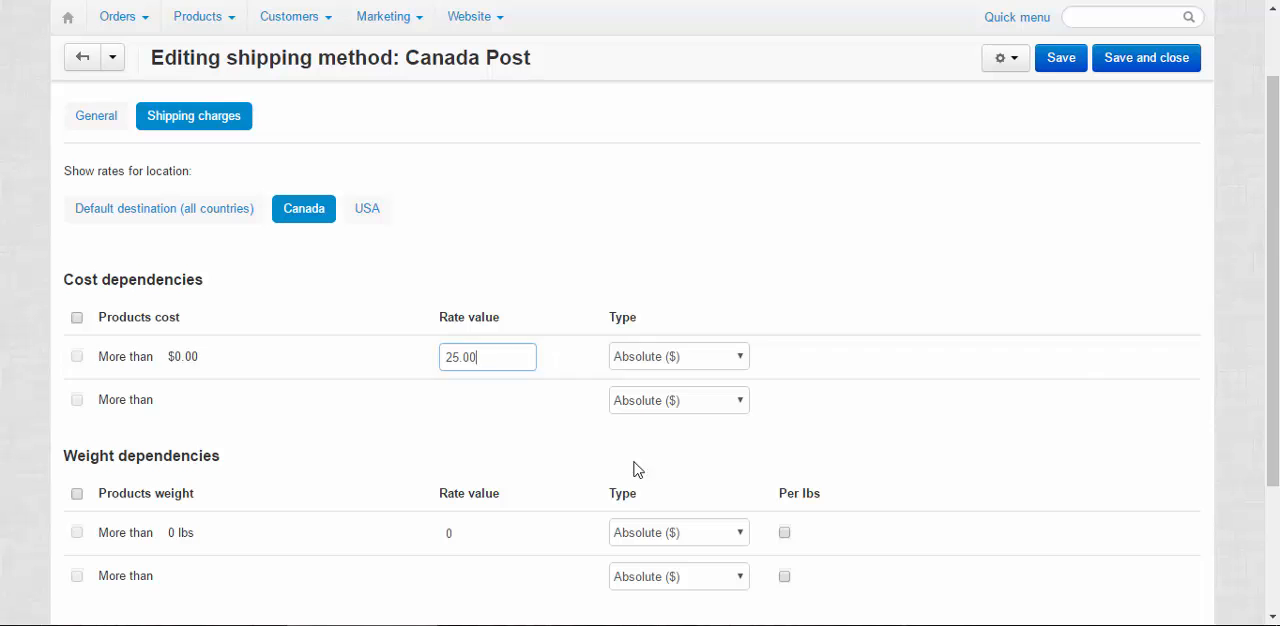
Try Percent (%) as the type of Canada's cost-based rate, and return it to Absolute ($)
{"action": "left_click", "coordinate": [715, 356]}
{"action": "left_click", "coordinate": [698, 394]}
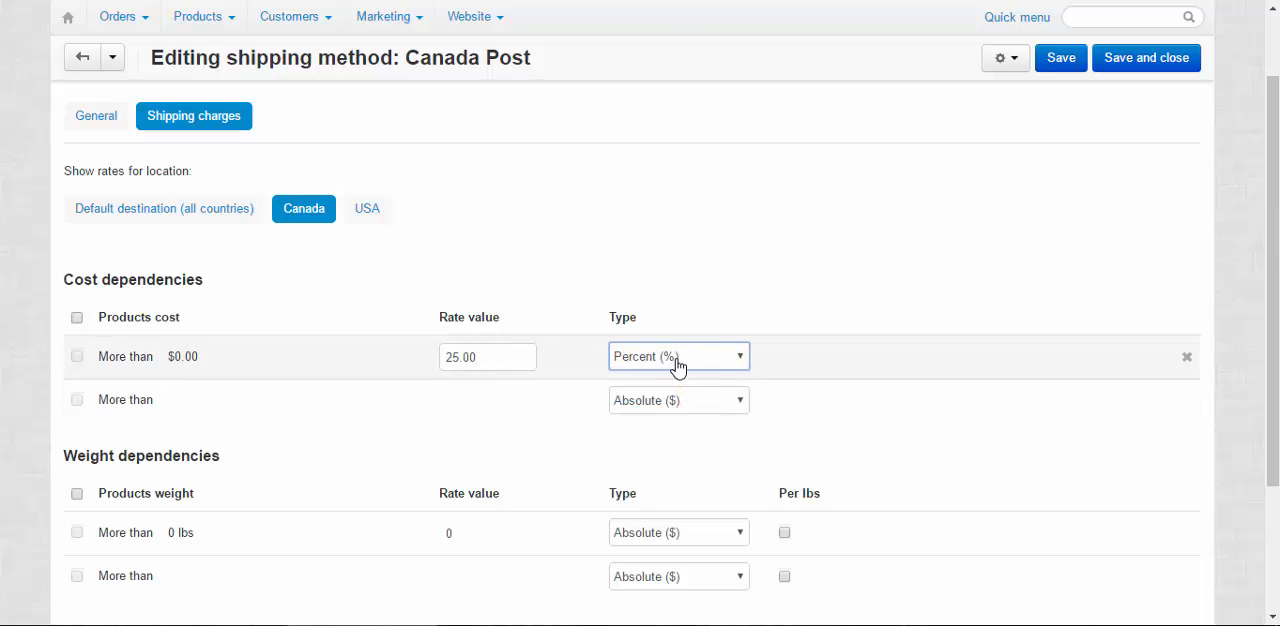
{"action": "left_click", "coordinate": [672, 358]}
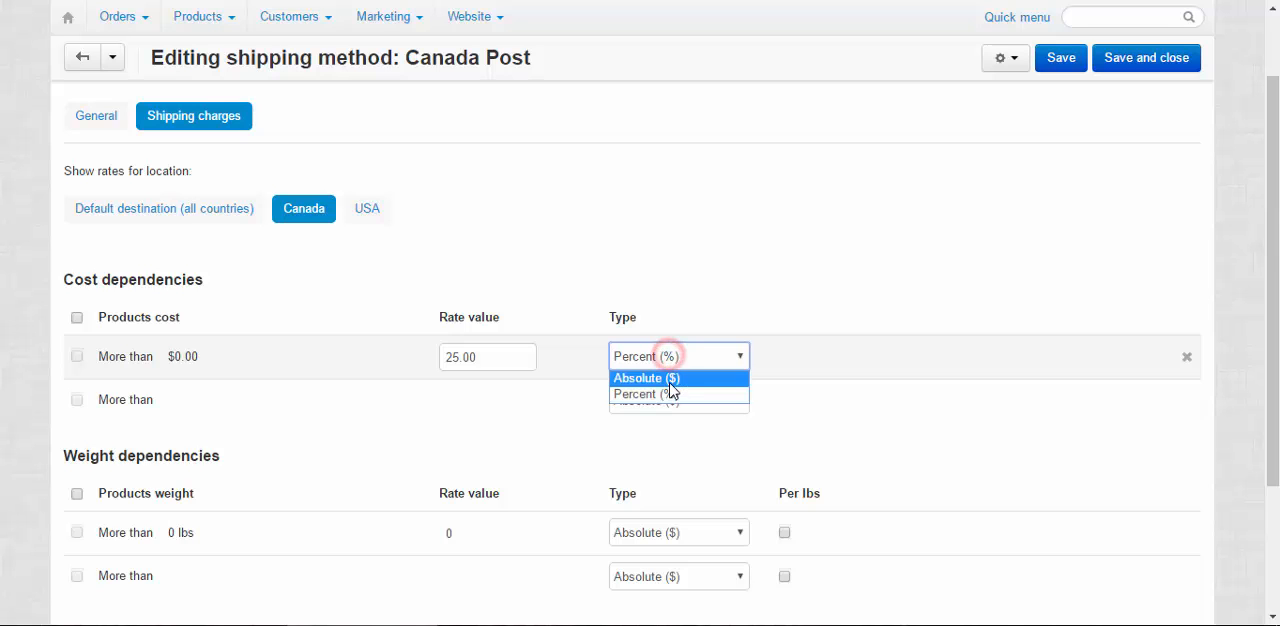
{"action": "left_click", "coordinate": [670, 376]}
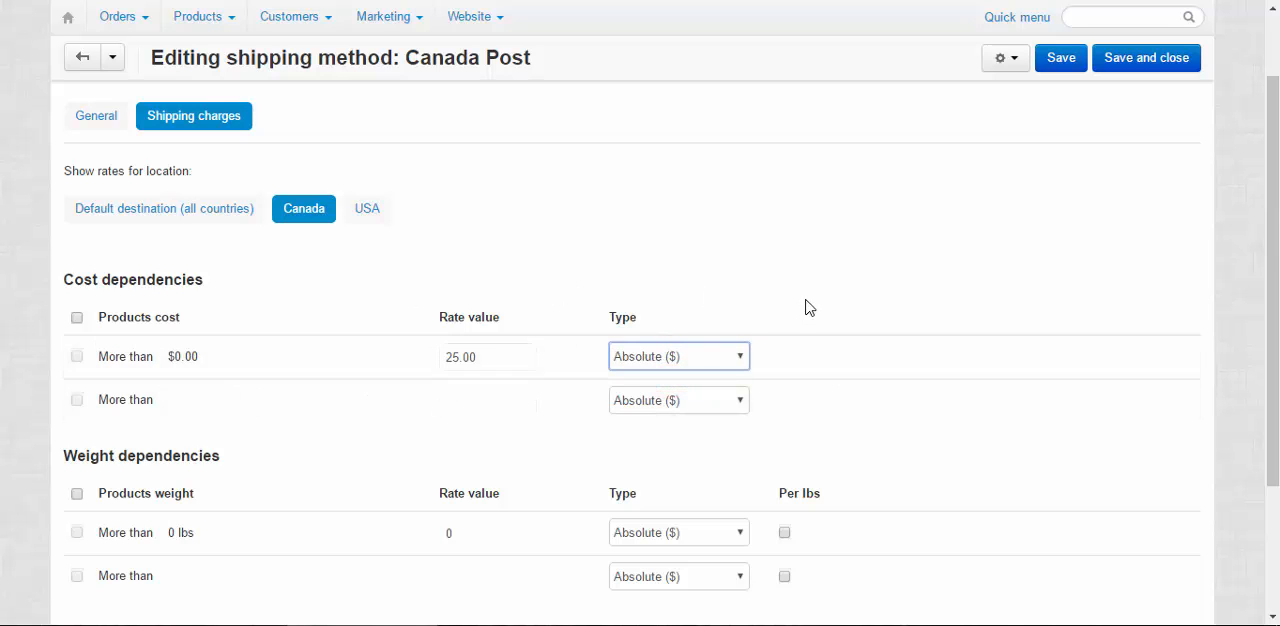
Add a weight dependency for Canada of more than 50 lbs with rate value 5, save the method and dismiss the notice
{"action": "scroll", "coordinate": [806, 306], "scroll_direction": "down", "scroll_amount": 2}
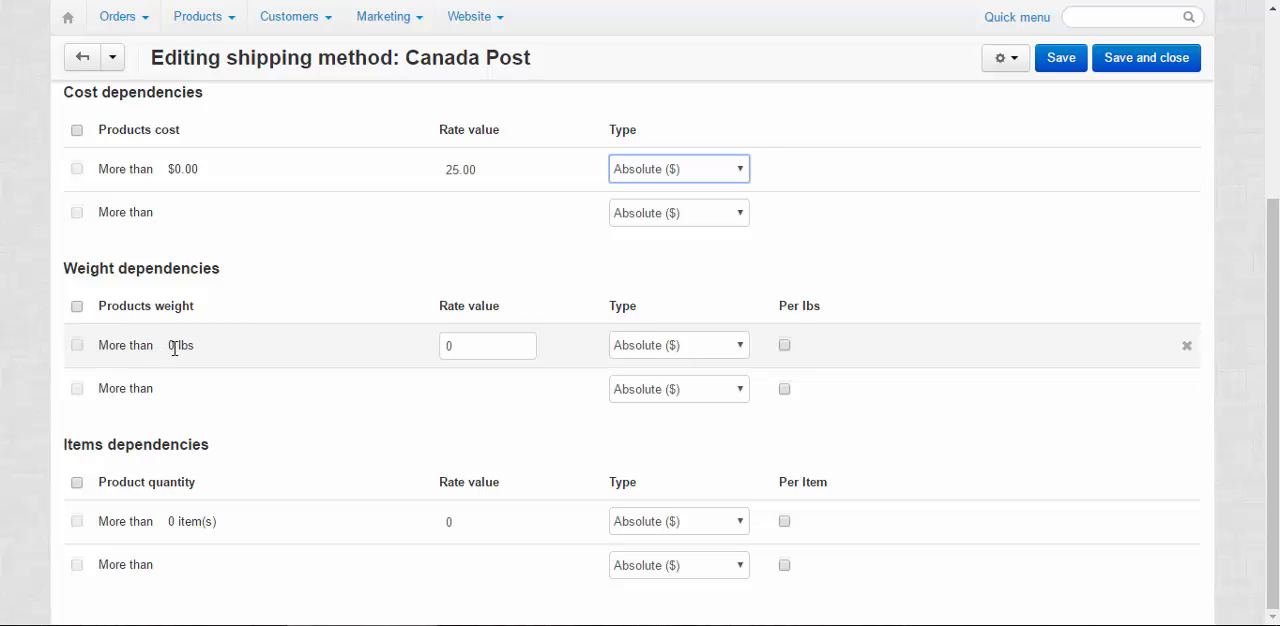
{"action": "left_click", "coordinate": [177, 390]}
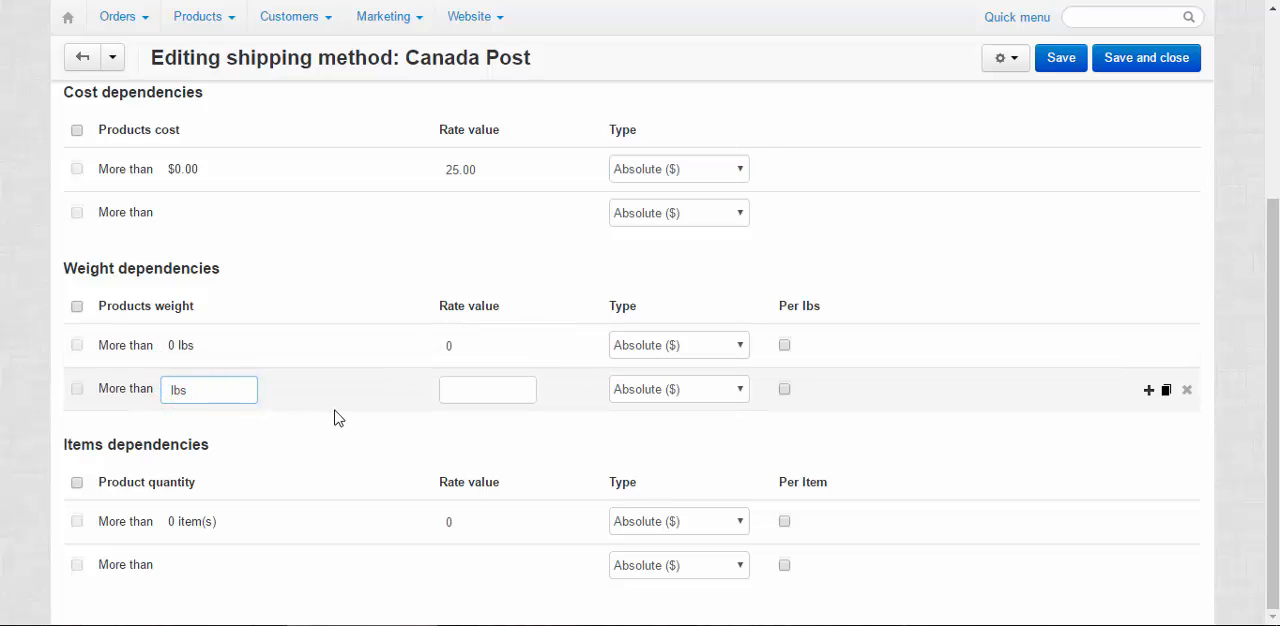
{"action": "type", "text": "50"}
{"action": "left_click", "coordinate": [508, 391]}
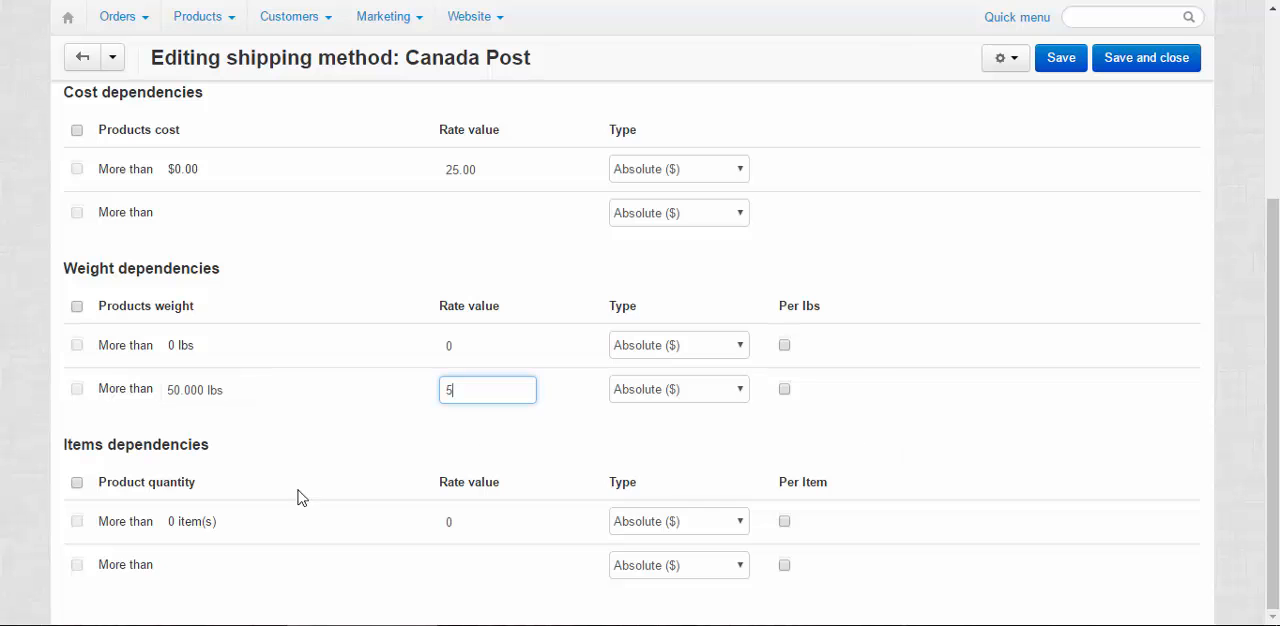
{"action": "scroll", "coordinate": [817, 377], "scroll_direction": "up", "scroll_amount": 3}
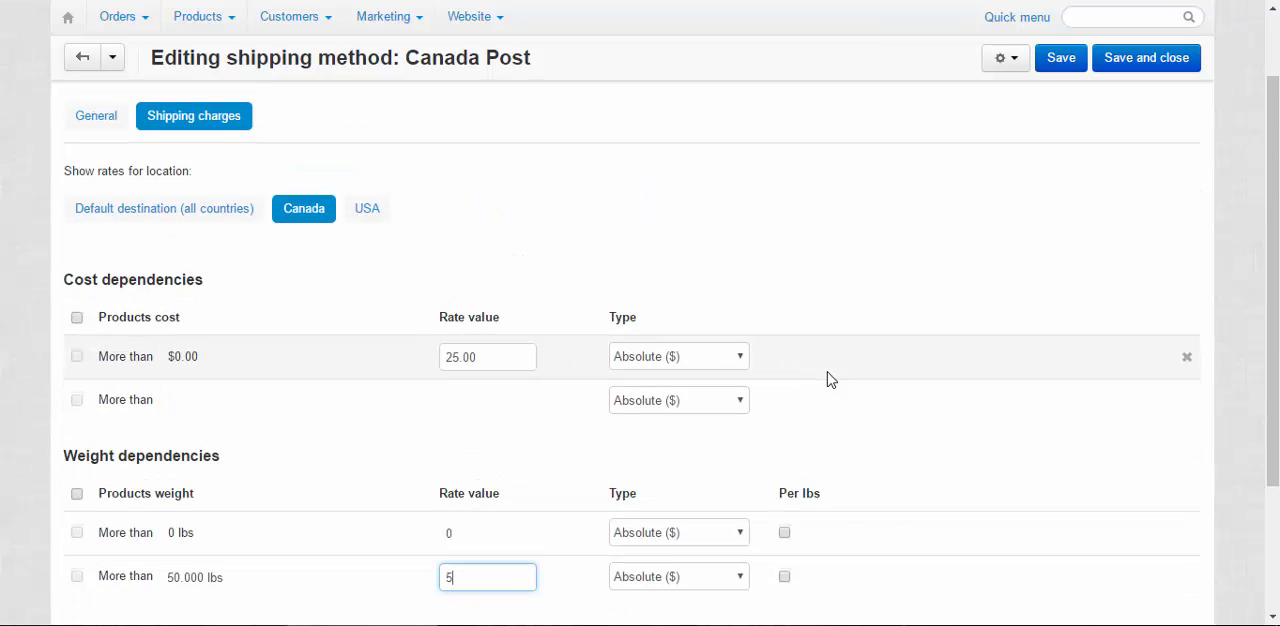
{"action": "key", "text": "Return"}
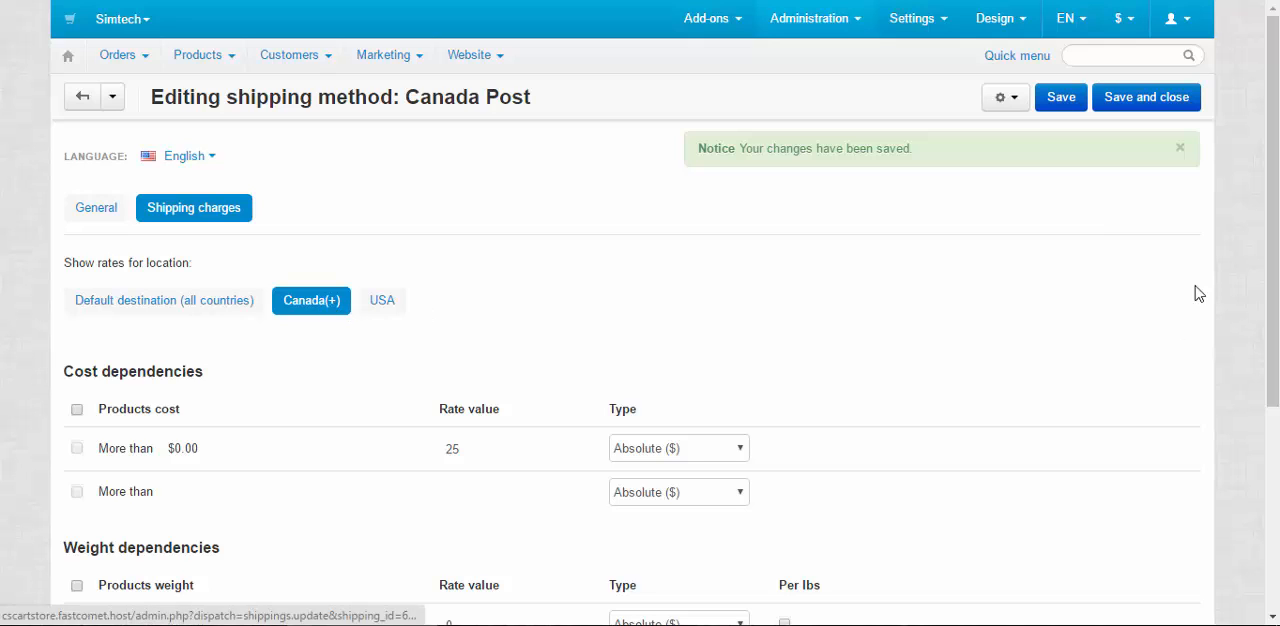
{"action": "left_click", "coordinate": [1180, 148]}
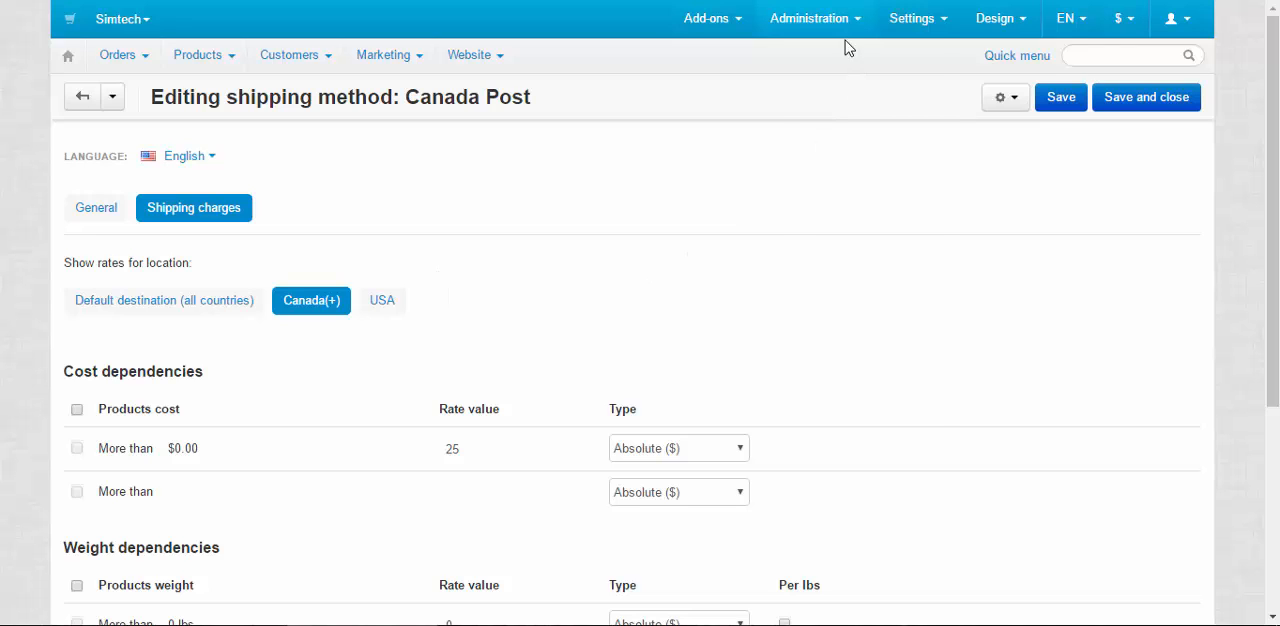
Start a new location from the store's locations list and add Brazil to its countries
{"action": "mouse_move", "coordinate": [839, 24]}
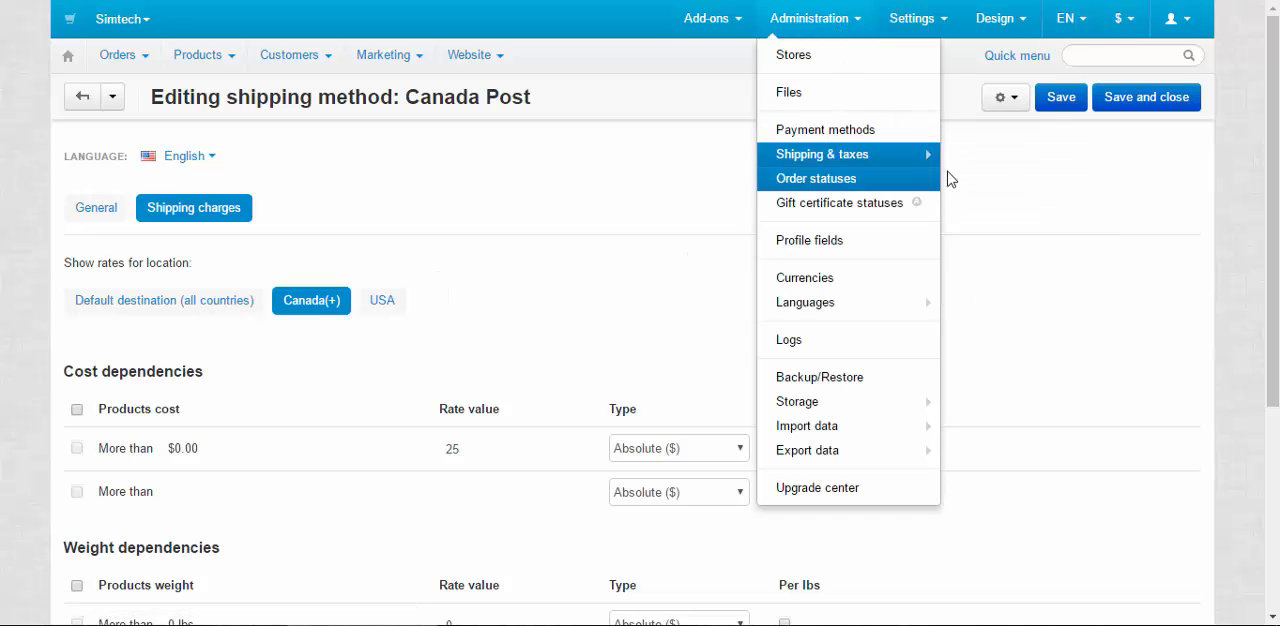
{"action": "mouse_move", "coordinate": [855, 156]}
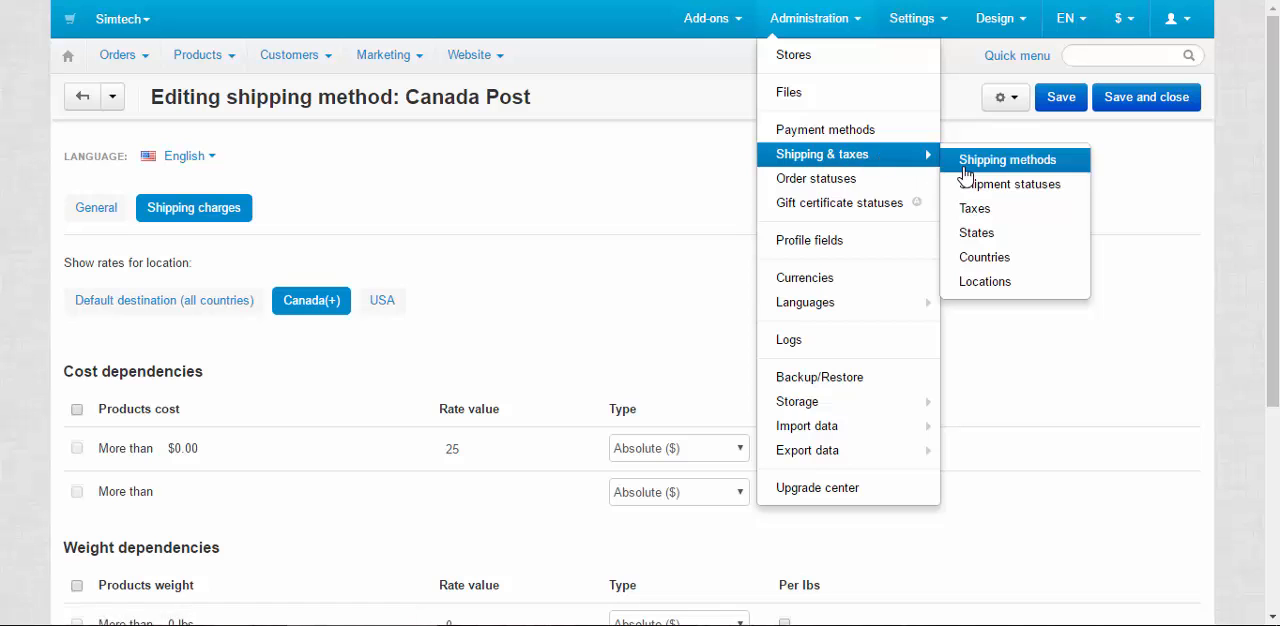
{"action": "left_click", "coordinate": [987, 282]}
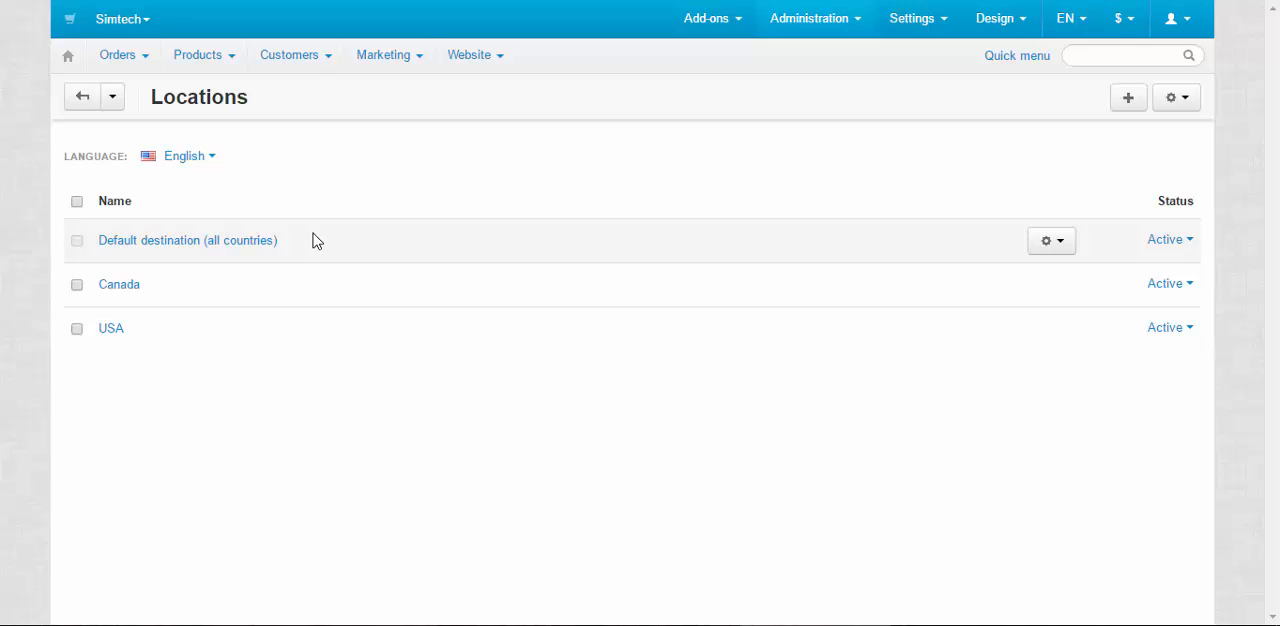
{"action": "left_click", "coordinate": [1129, 103]}
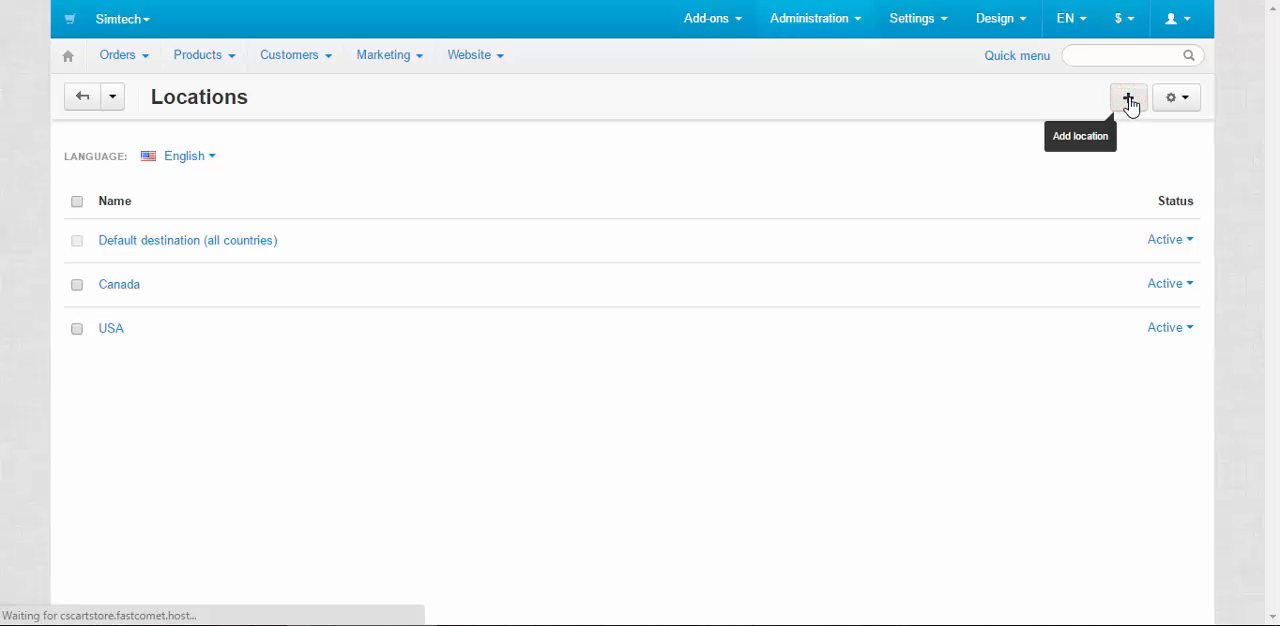
{"action": "scroll", "coordinate": [751, 460], "scroll_direction": "down", "scroll_amount": 5}
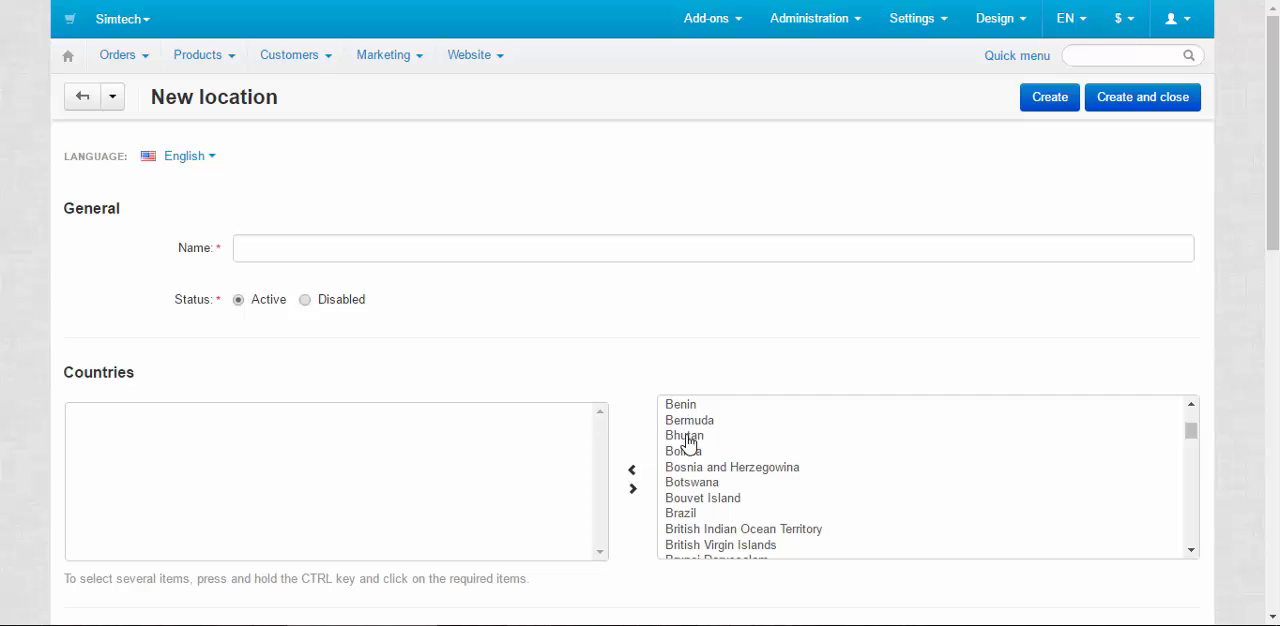
{"action": "left_click", "coordinate": [688, 514]}
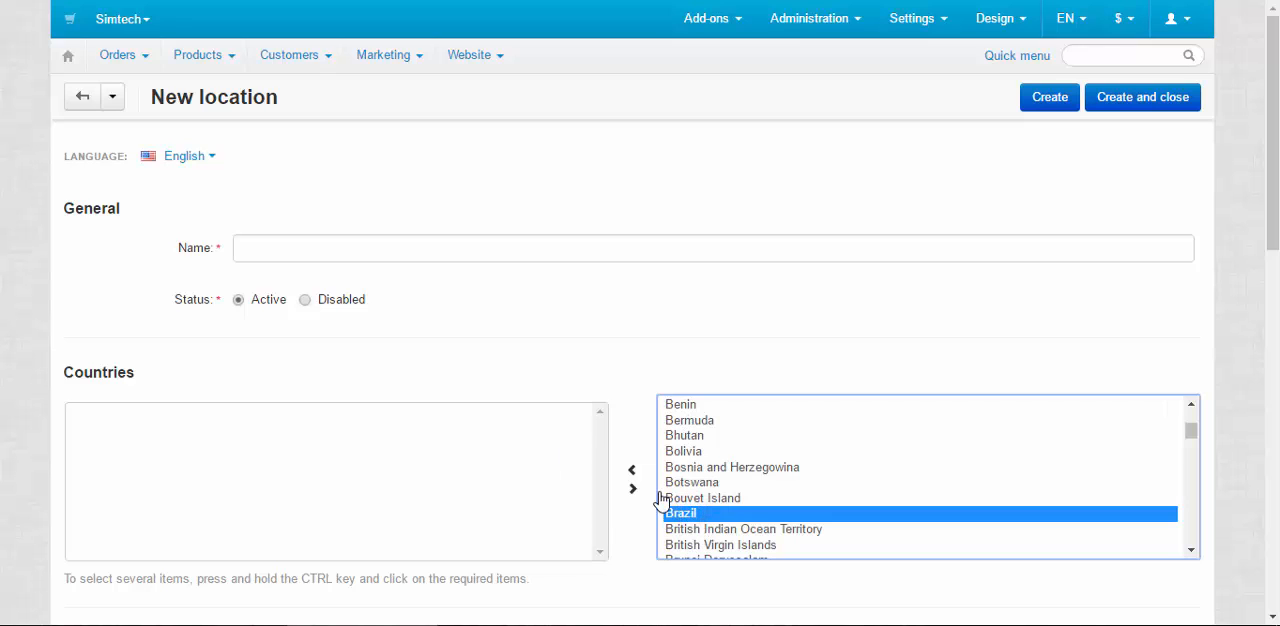
{"action": "left_click", "coordinate": [632, 470]}
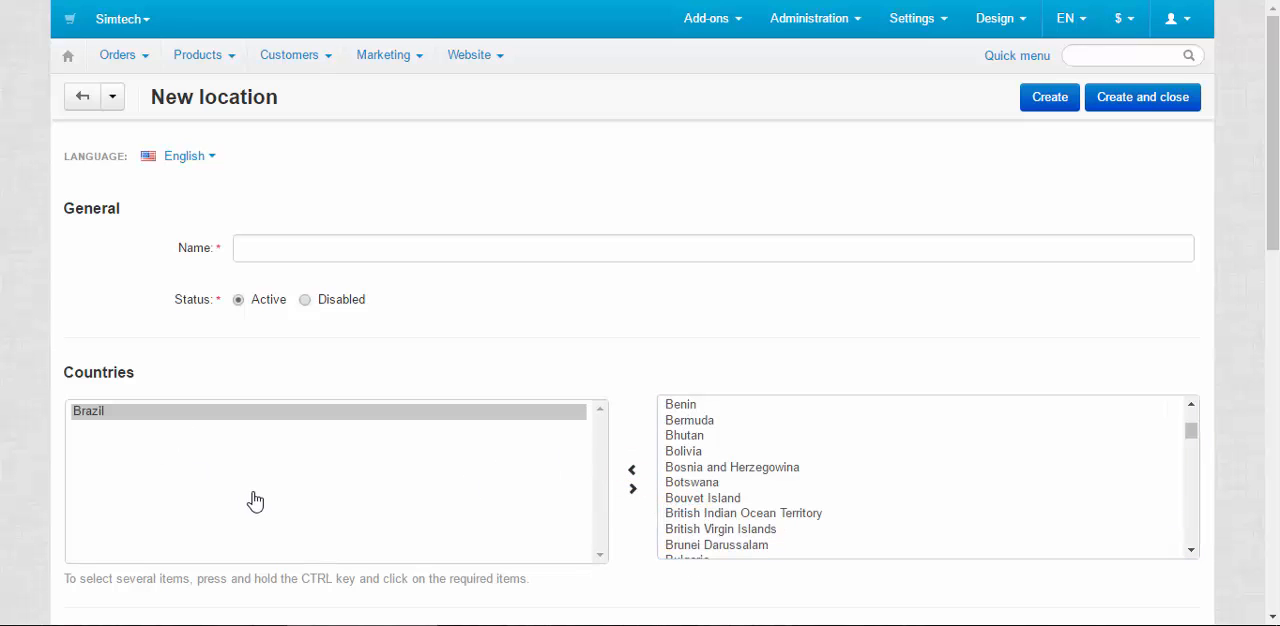
Examine the new location's settings for states, zip/postal codes, cities and addresses
{"action": "scroll", "coordinate": [294, 488], "scroll_direction": "down", "scroll_amount": 3}
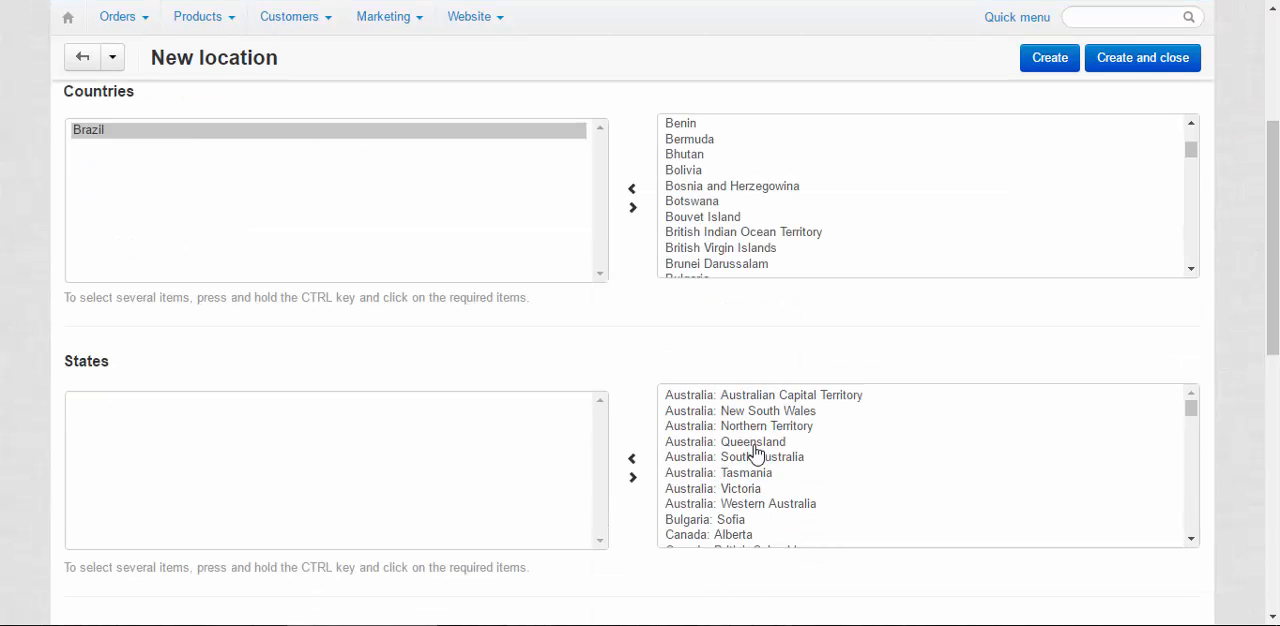
{"action": "scroll", "coordinate": [735, 498], "scroll_direction": "down", "scroll_amount": 5}
{"action": "scroll", "coordinate": [723, 504], "scroll_direction": "down", "scroll_amount": 8}
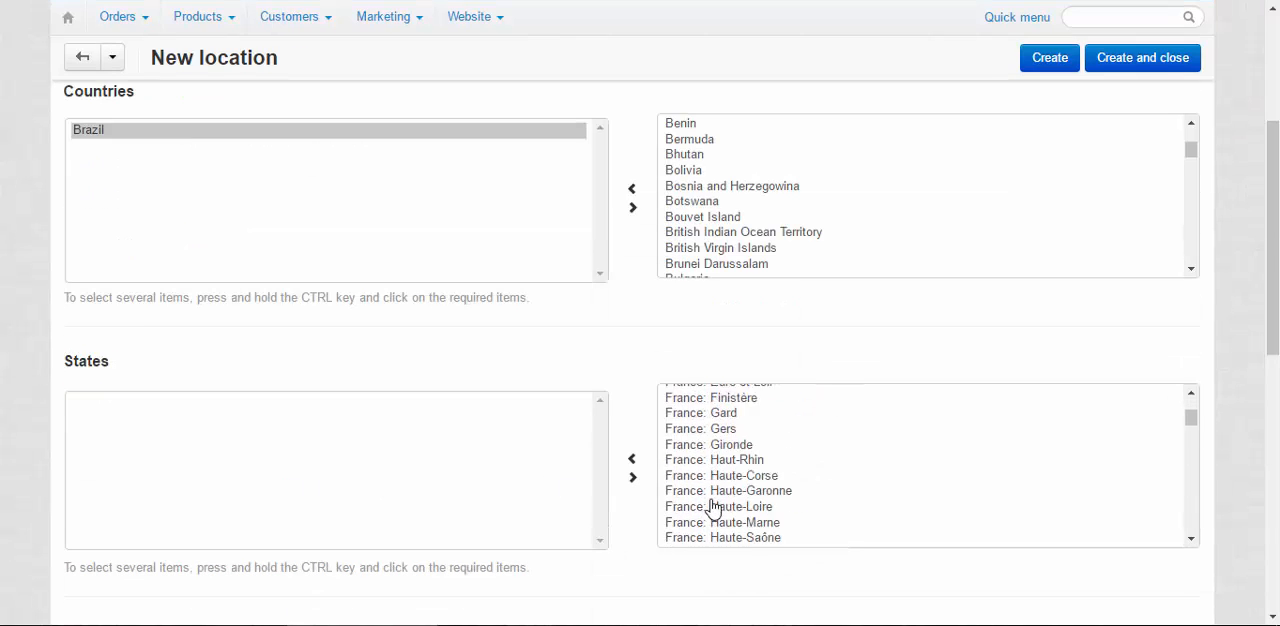
{"action": "scroll", "coordinate": [303, 434], "scroll_direction": "down", "scroll_amount": 4}
{"action": "scroll", "coordinate": [410, 455], "scroll_direction": "up", "scroll_amount": 4}
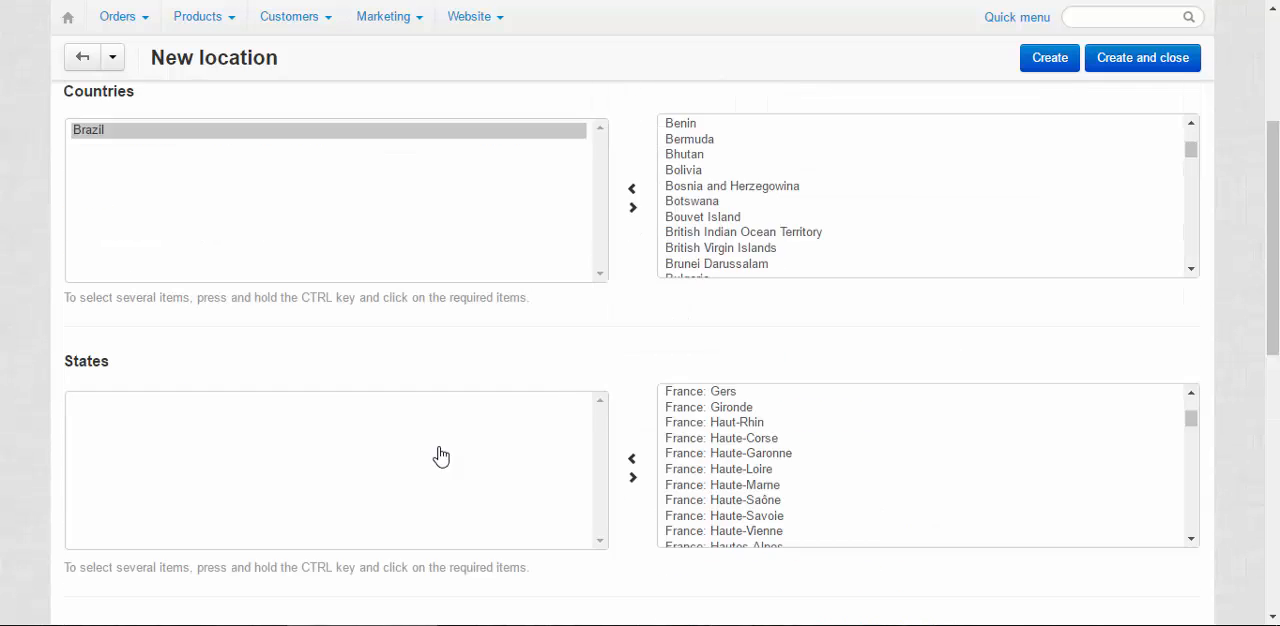
{"action": "scroll", "coordinate": [429, 430], "scroll_direction": "down", "scroll_amount": 4}
{"action": "scroll", "coordinate": [554, 417], "scroll_direction": "down", "scroll_amount": 3}
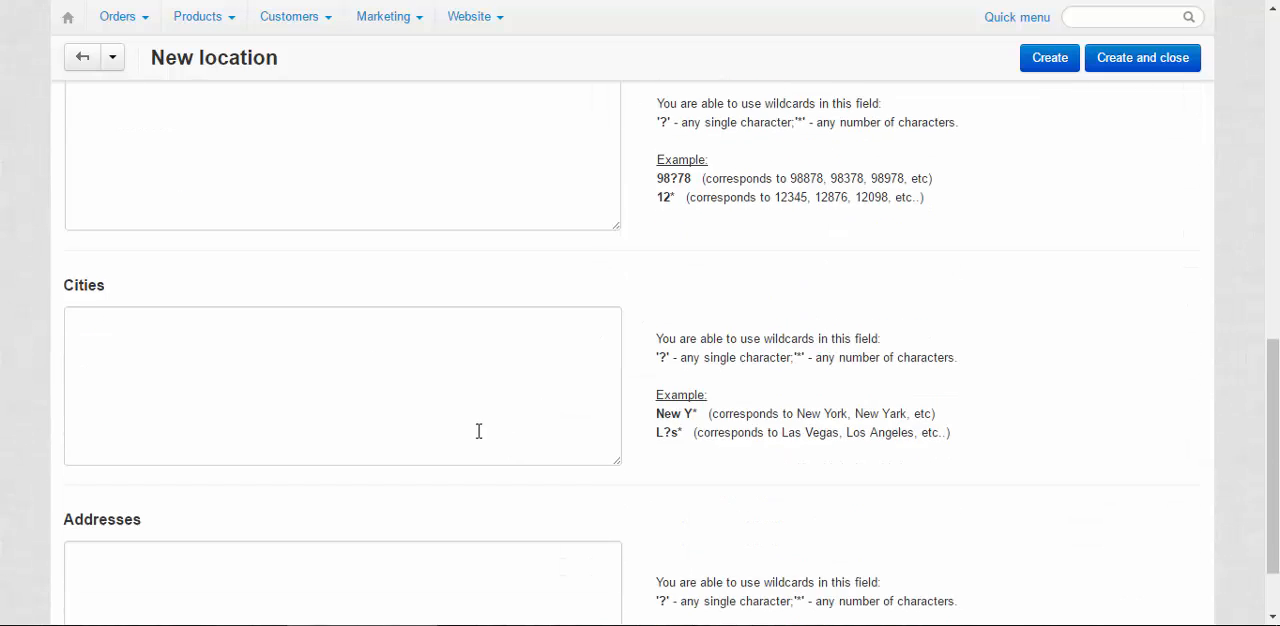
Name the new location Brazil and create it
{"action": "scroll", "coordinate": [568, 513], "scroll_direction": "up", "scroll_amount": 10}
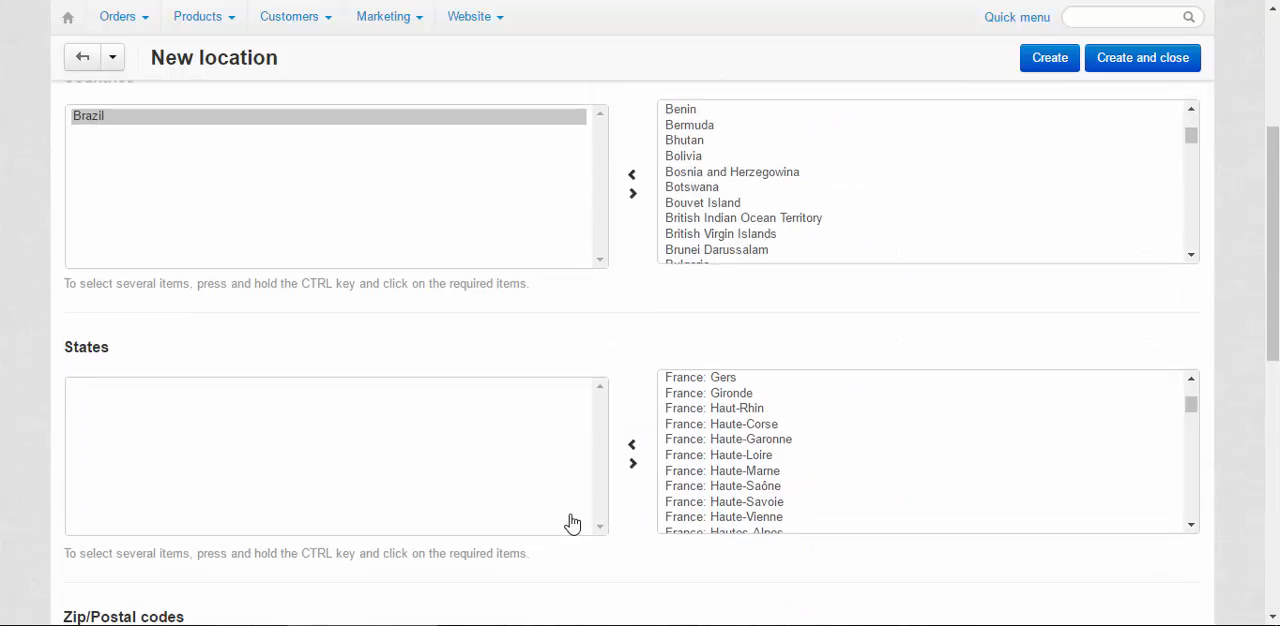
{"action": "left_click", "coordinate": [291, 248]}
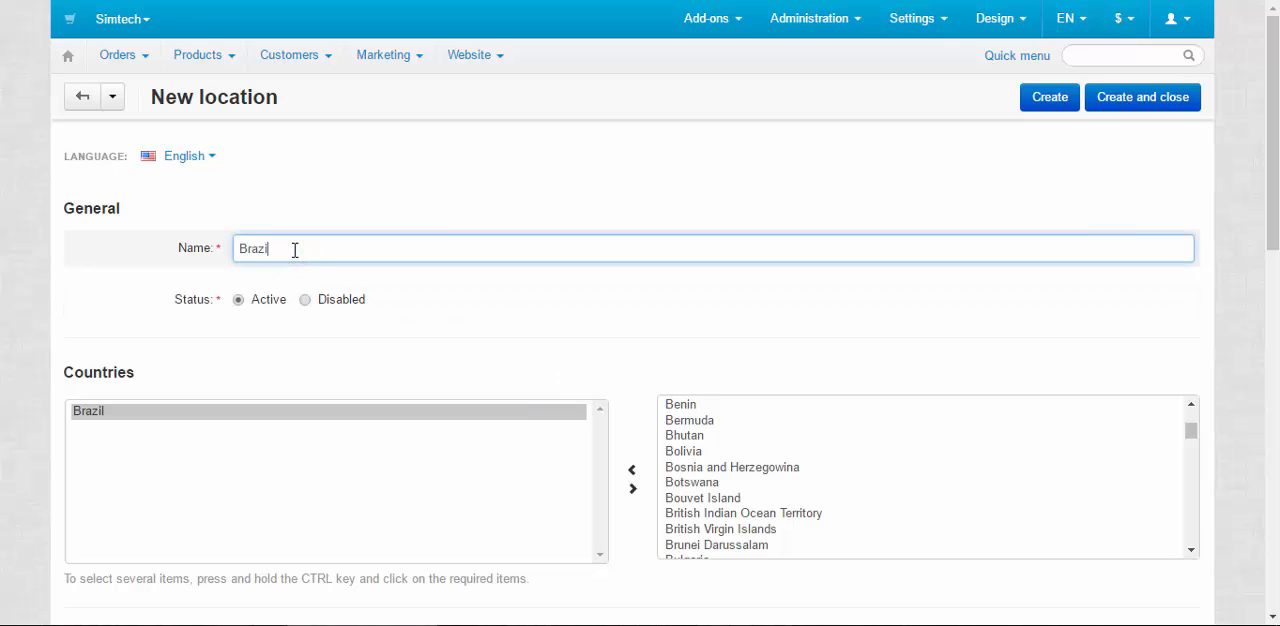
{"action": "left_click", "coordinate": [1050, 98]}
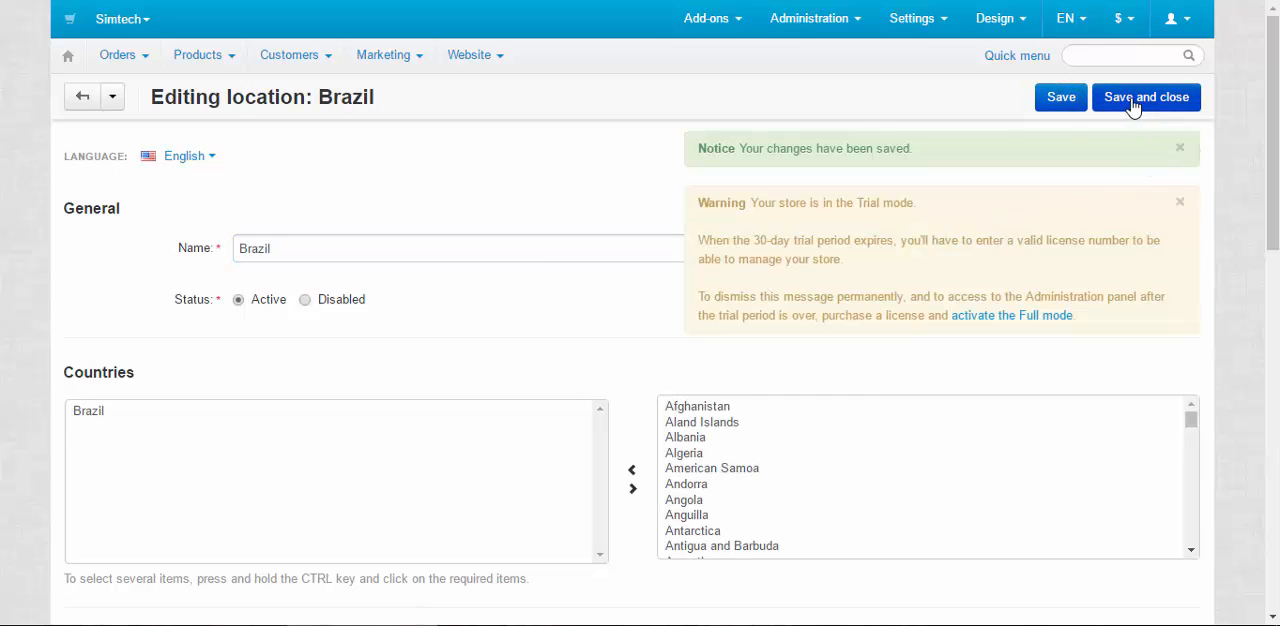
Return to the shipping methods list and open the shipping charges of Canada Post
{"action": "left_click", "coordinate": [808, 18]}
{"action": "mouse_move", "coordinate": [835, 160]}
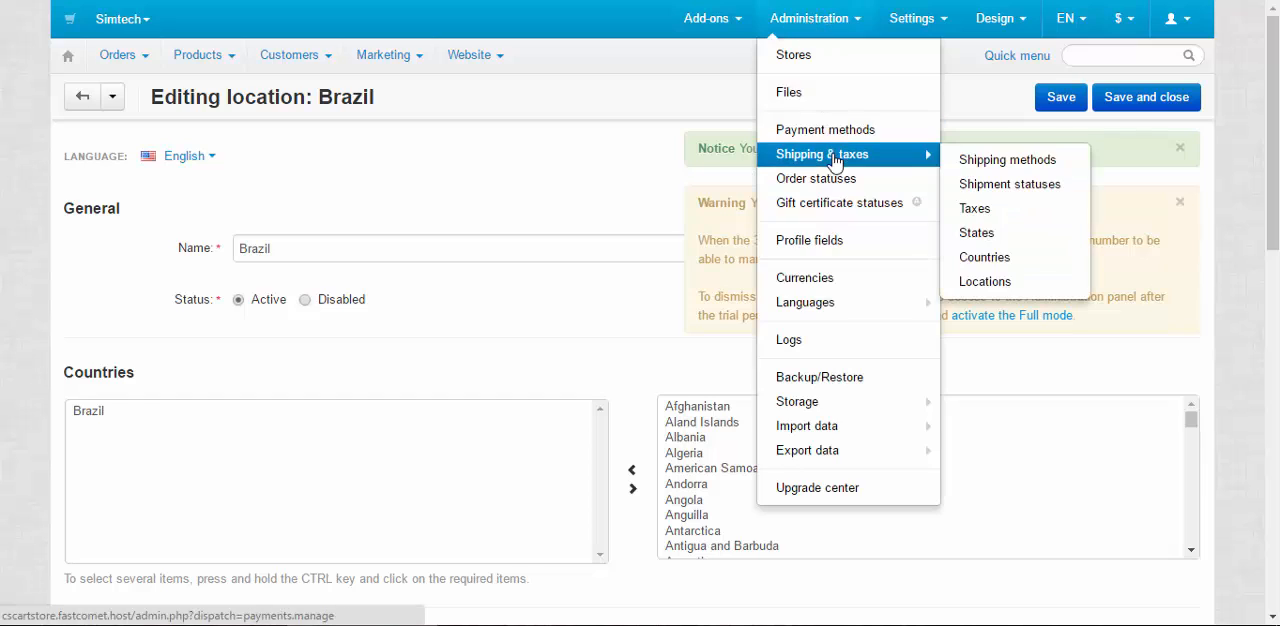
{"action": "left_click", "coordinate": [1000, 162]}
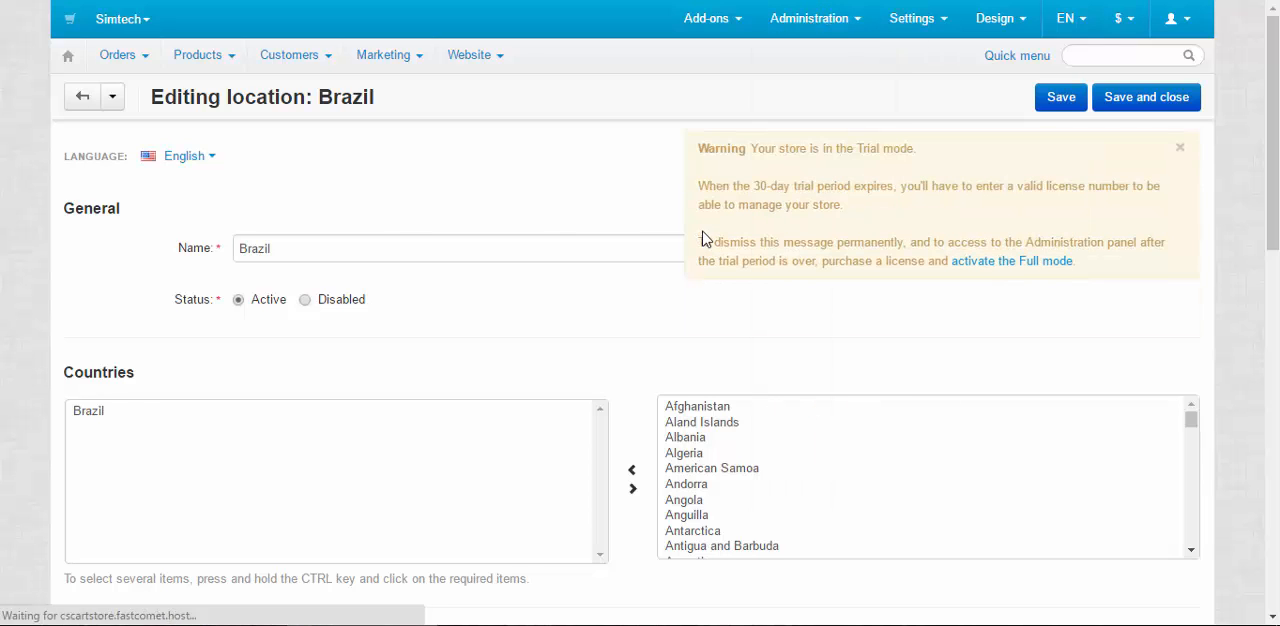
{"action": "left_click", "coordinate": [190, 245]}
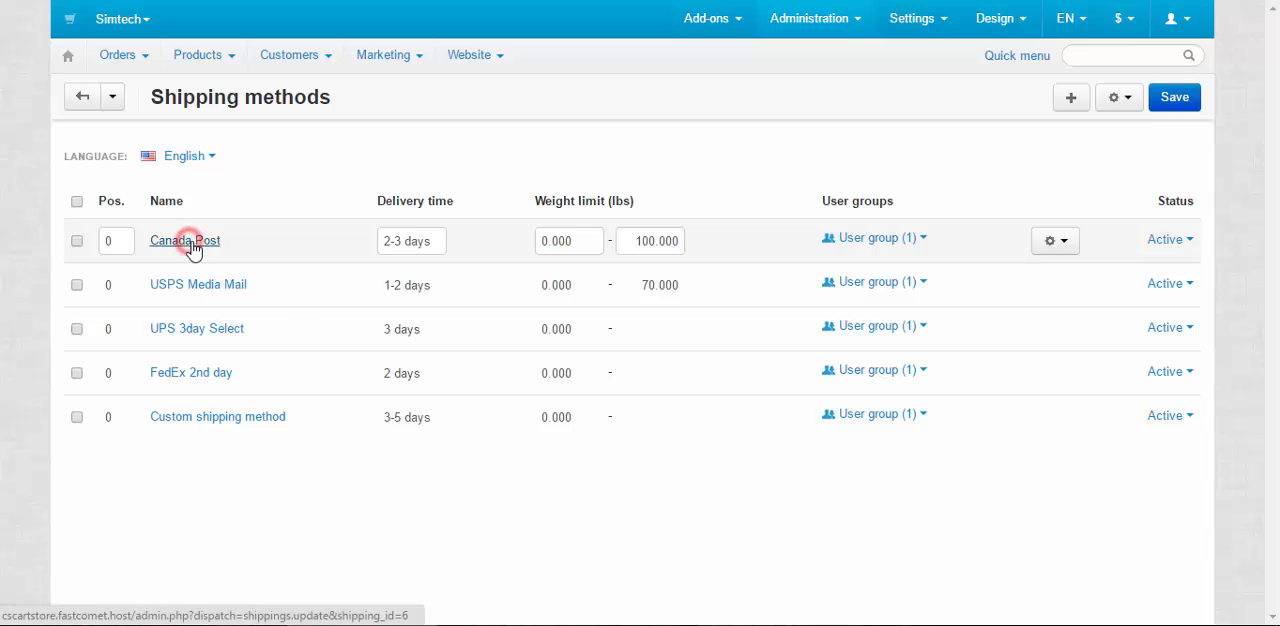
{"action": "left_click", "coordinate": [211, 214]}
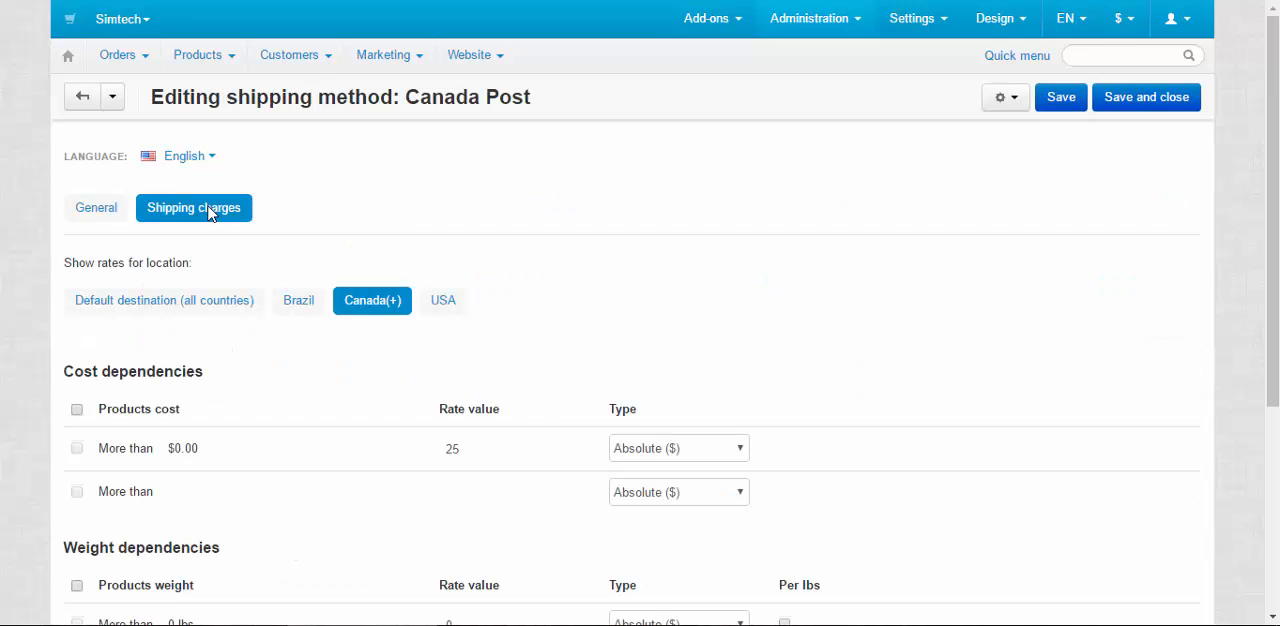
Show the rates for Brazil, set the rate value for products costing more than $0.00 to 35.00 and save the method
{"action": "left_click", "coordinate": [290, 297]}
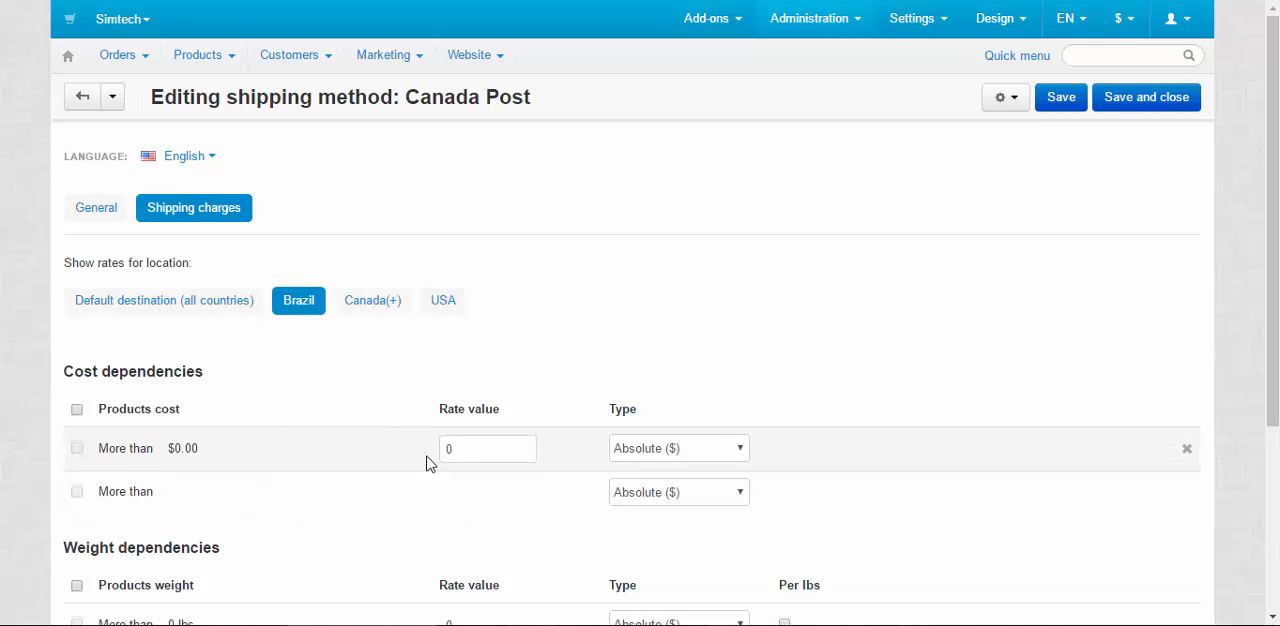
{"action": "left_click", "coordinate": [457, 449]}
{"action": "type", "text": "35"}
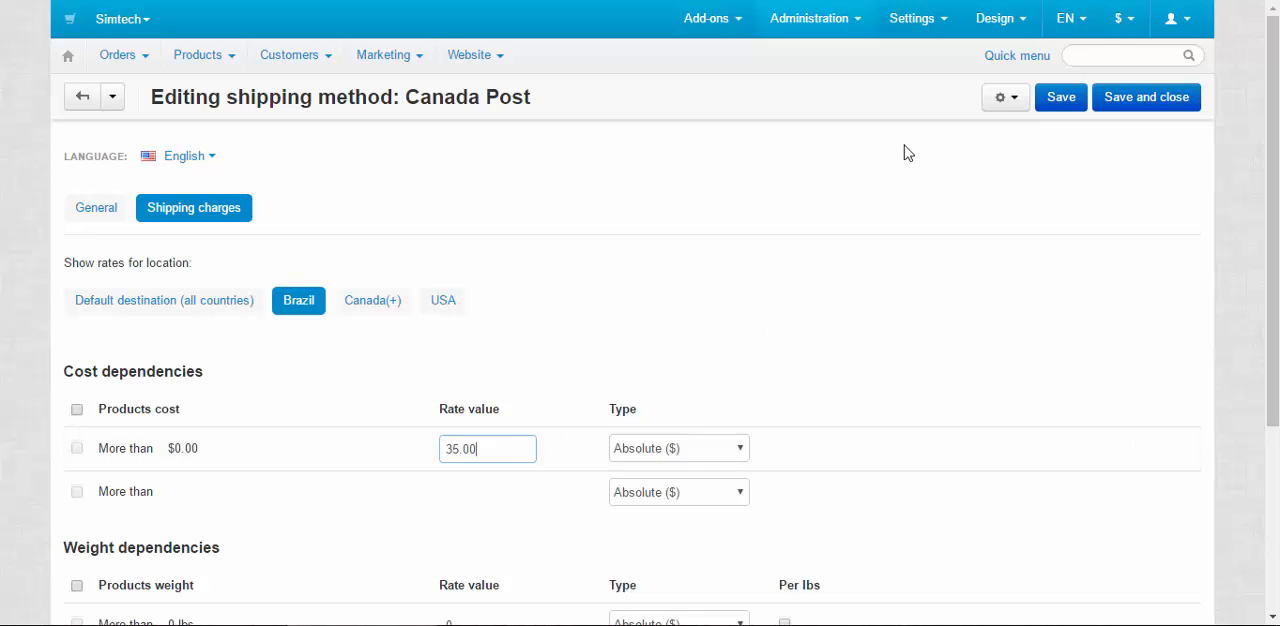
{"action": "left_click", "coordinate": [1136, 104]}
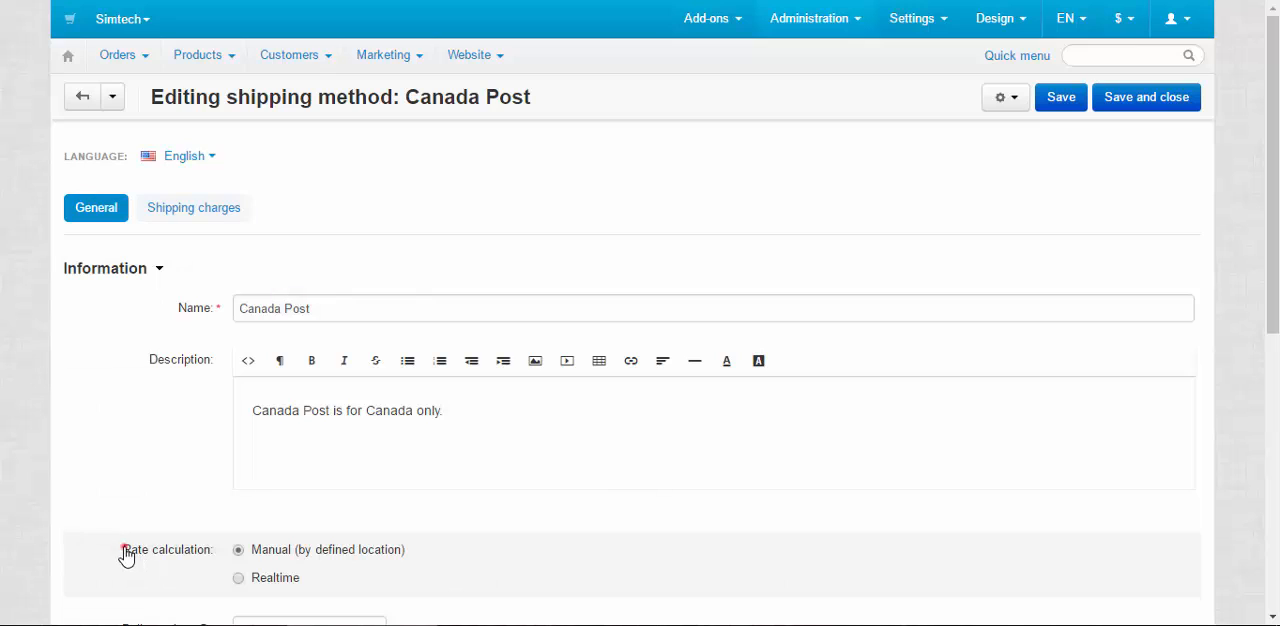
Review the Canada Post method's rate calculation, shipping charges and description
{"action": "left_click_drag", "start_coordinate": [123, 549], "coordinate": [480, 566]}
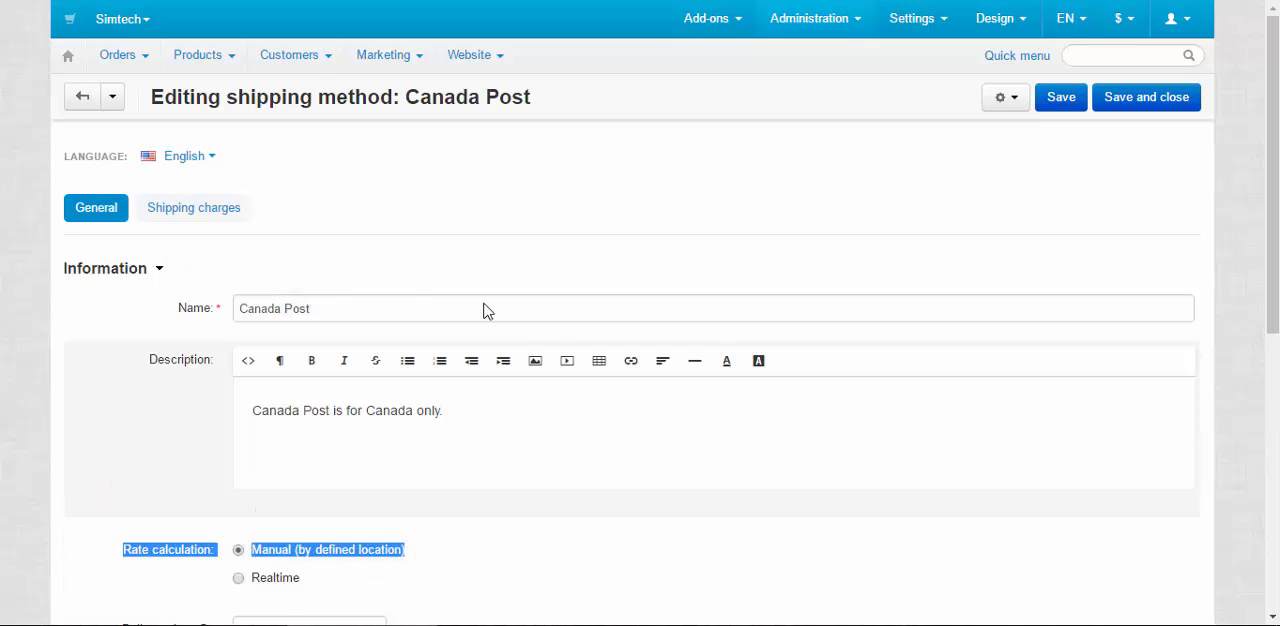
{"action": "left_click", "coordinate": [199, 214]}
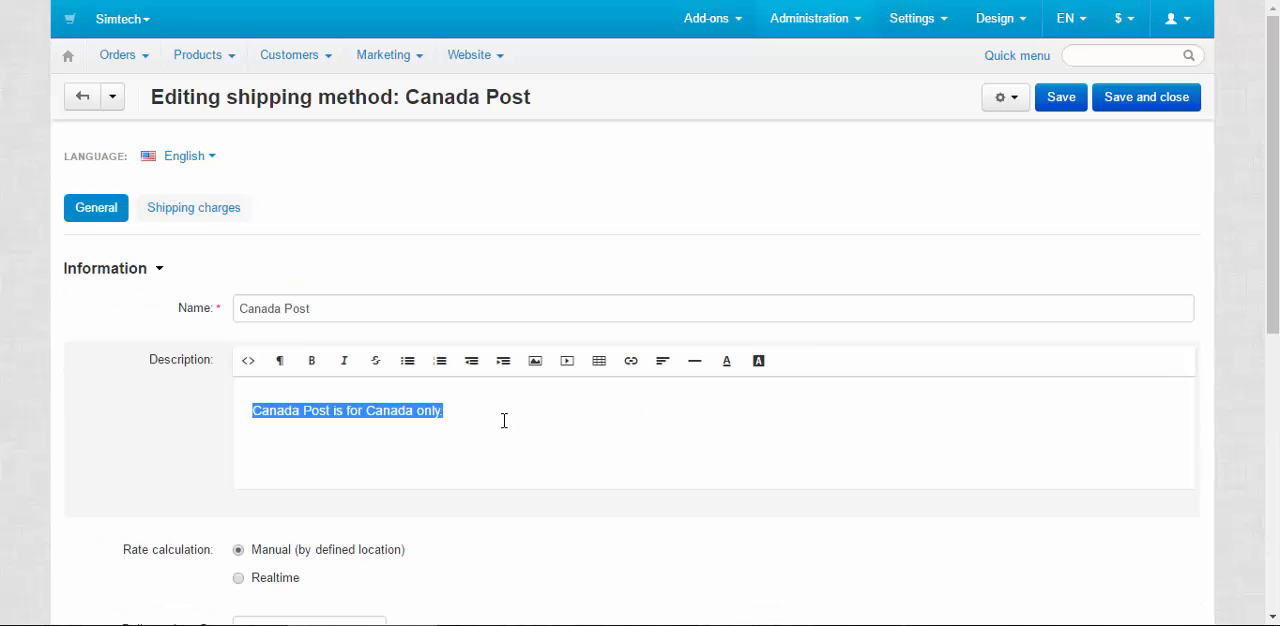
{"action": "left_click", "coordinate": [504, 420]}
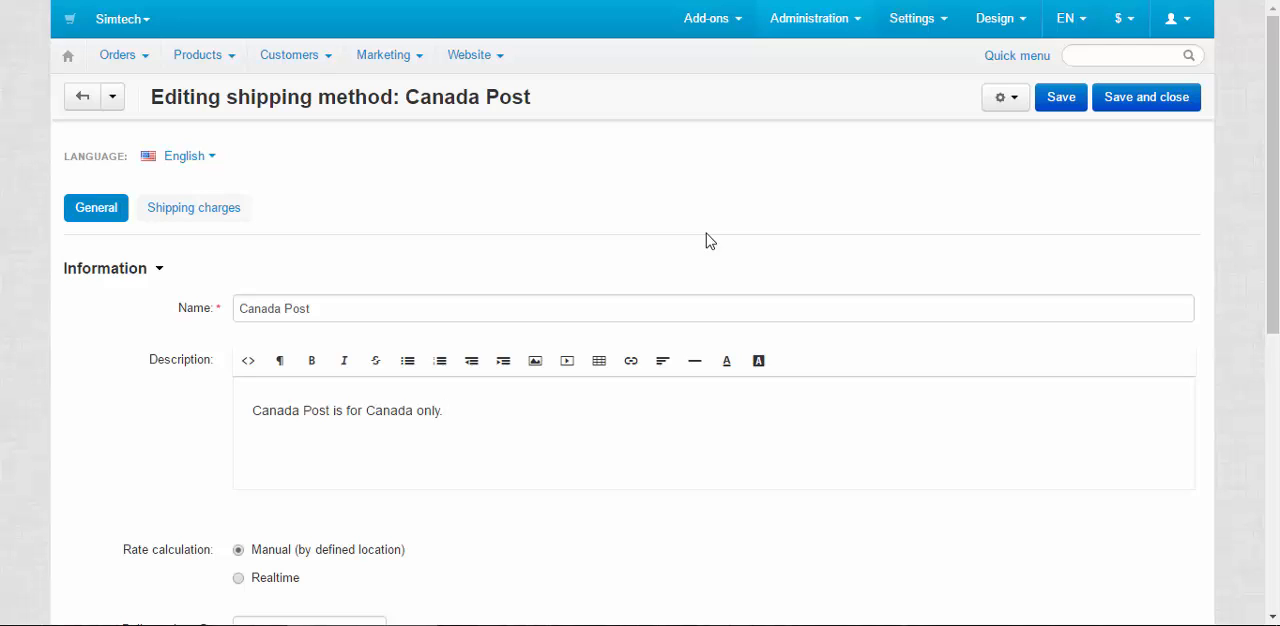
Open the language translations and search for the pattern shipping_tips
{"action": "mouse_move", "coordinate": [831, 20]}
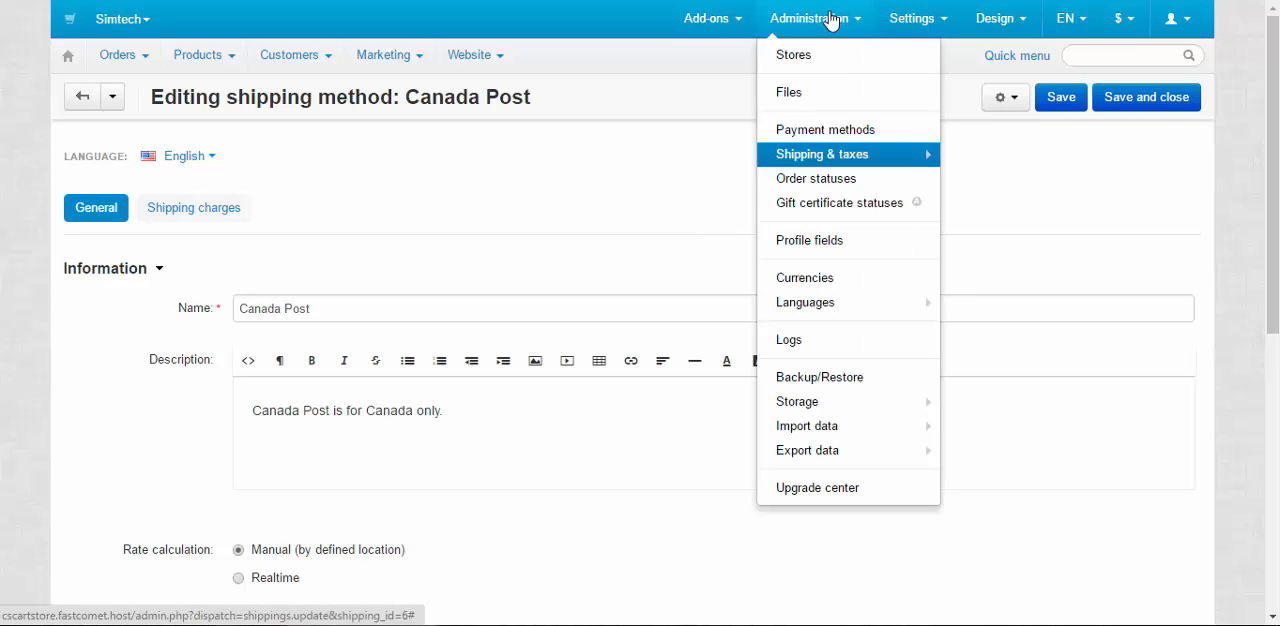
{"action": "mouse_move", "coordinate": [808, 306]}
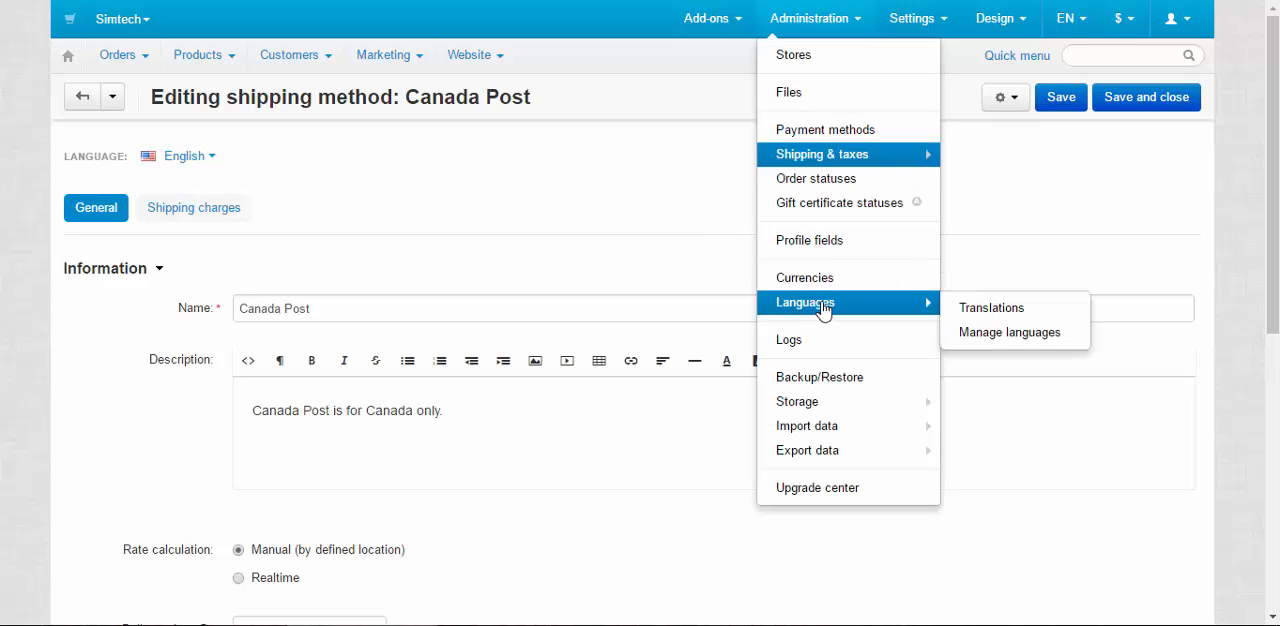
{"action": "left_click", "coordinate": [978, 312]}
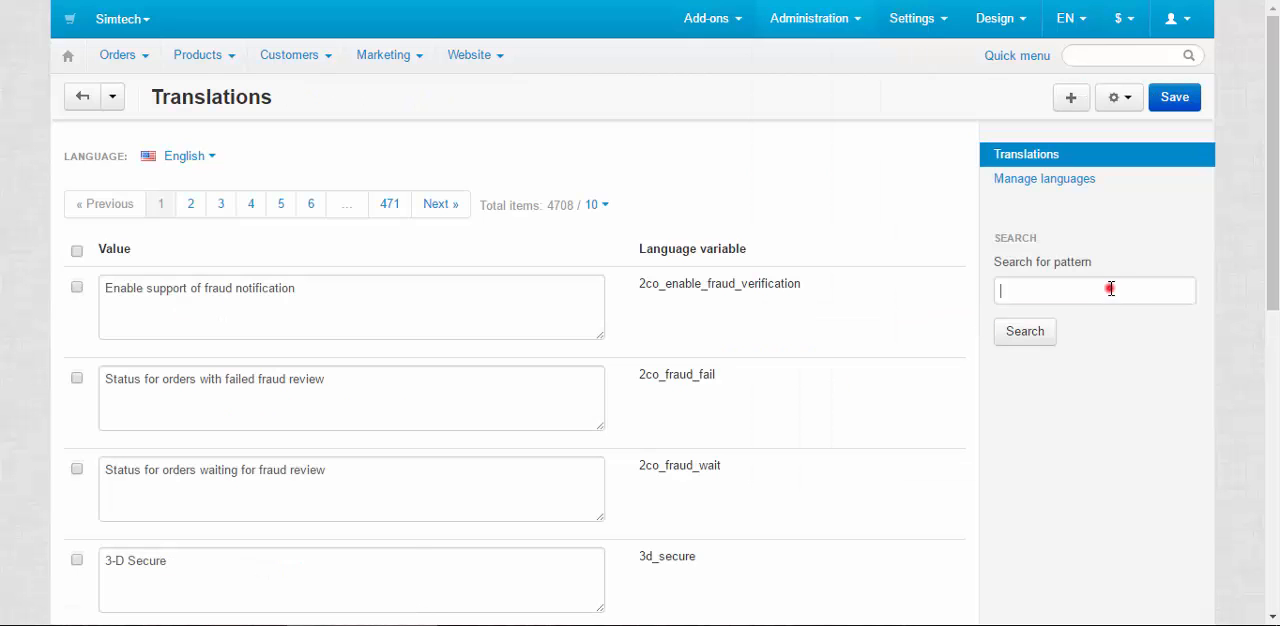
{"action": "left_click", "coordinate": [1110, 289]}
{"action": "type", "text": "sh"}
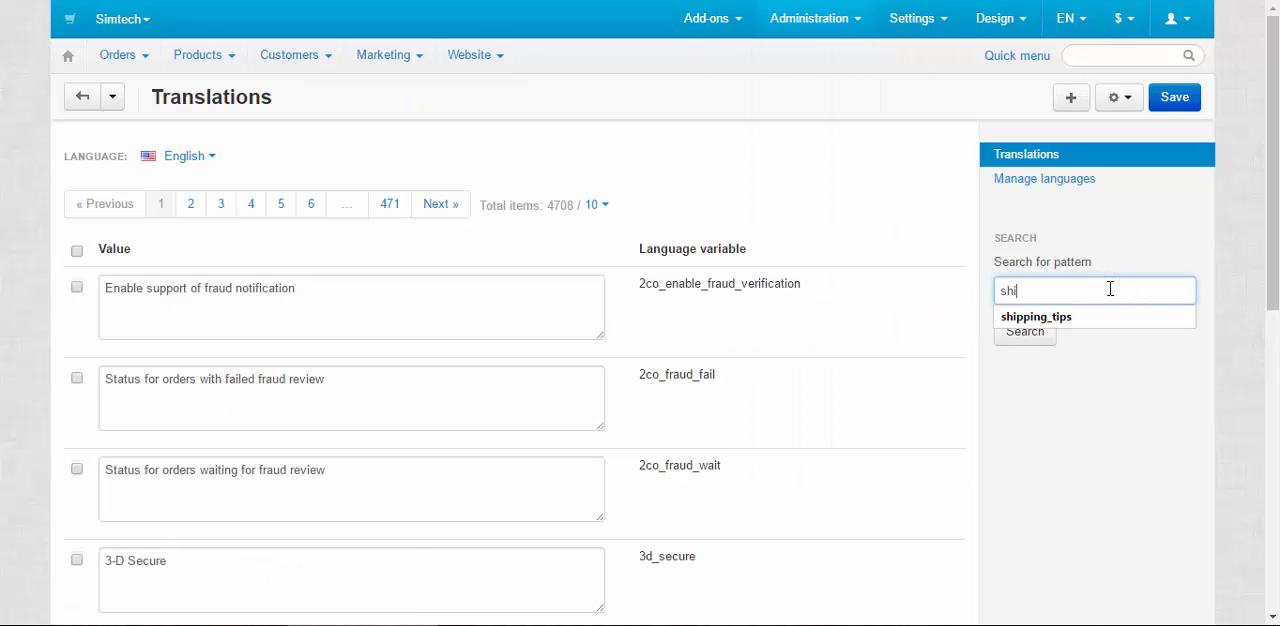
{"action": "type", "text": "i"}
{"action": "left_click", "coordinate": [1010, 317]}
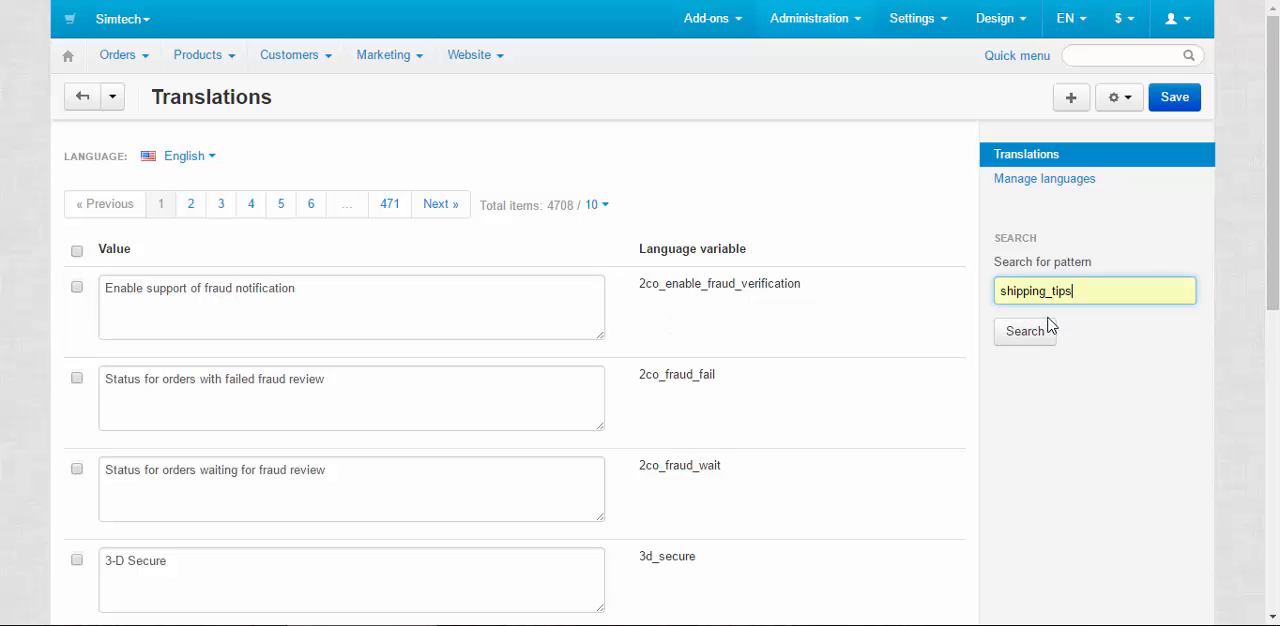
{"action": "left_click", "coordinate": [1028, 331]}
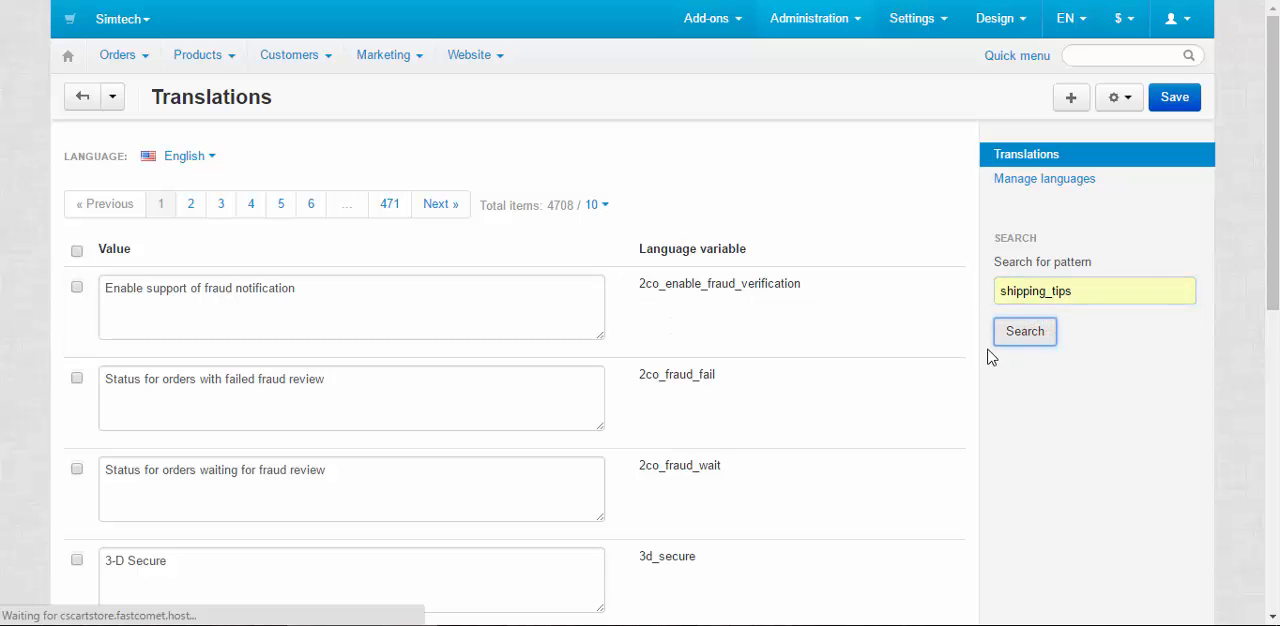
Set the value of the shipping_tips language variable to Test and save the translation
{"action": "left_click", "coordinate": [375, 258]}
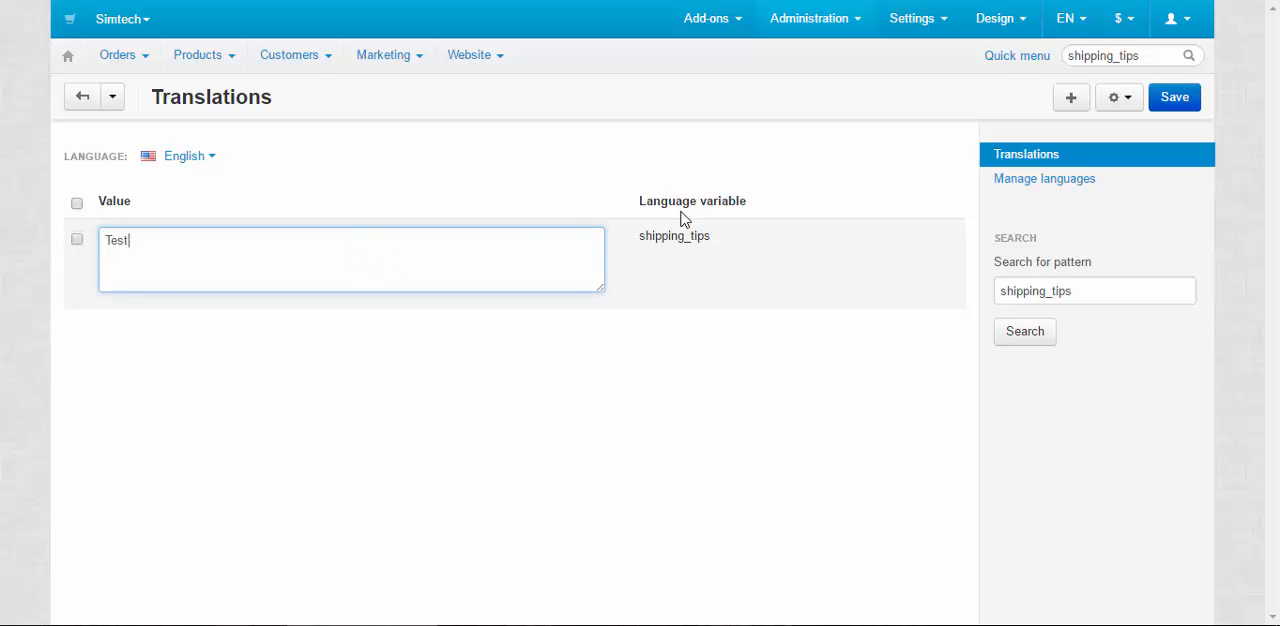
{"action": "left_click", "coordinate": [1172, 102]}
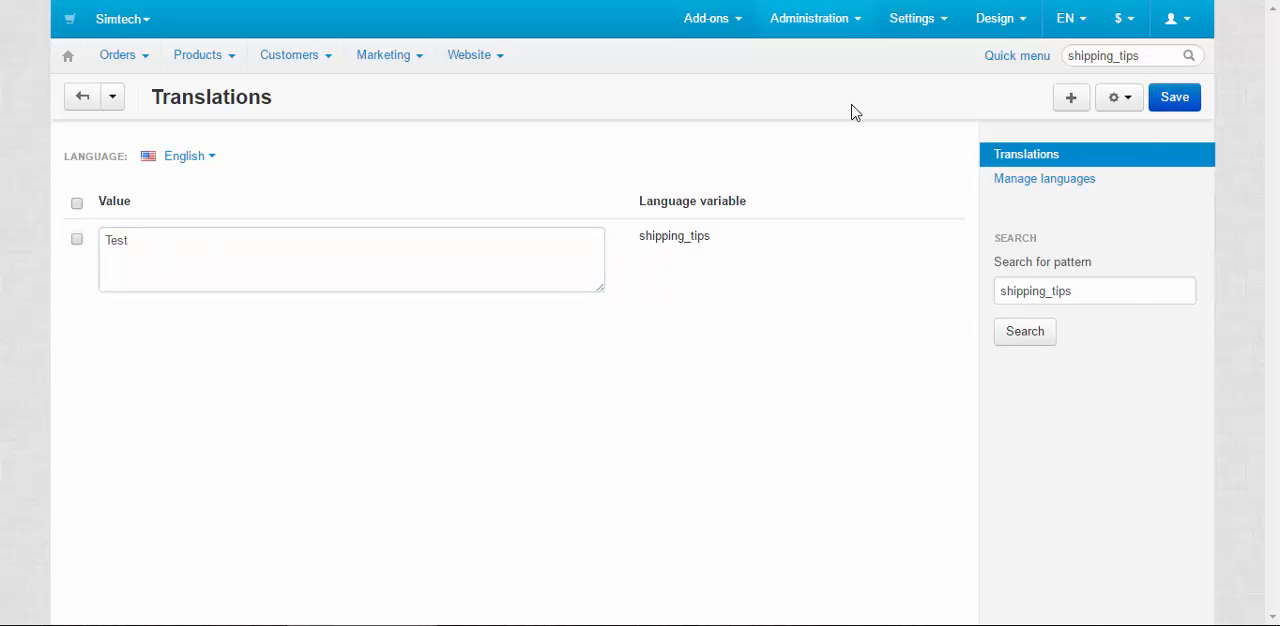
{"action": "left_click_drag", "start_coordinate": [775, 208], "coordinate": [623, 209]}
{"action": "left_click", "coordinate": [543, 171]}
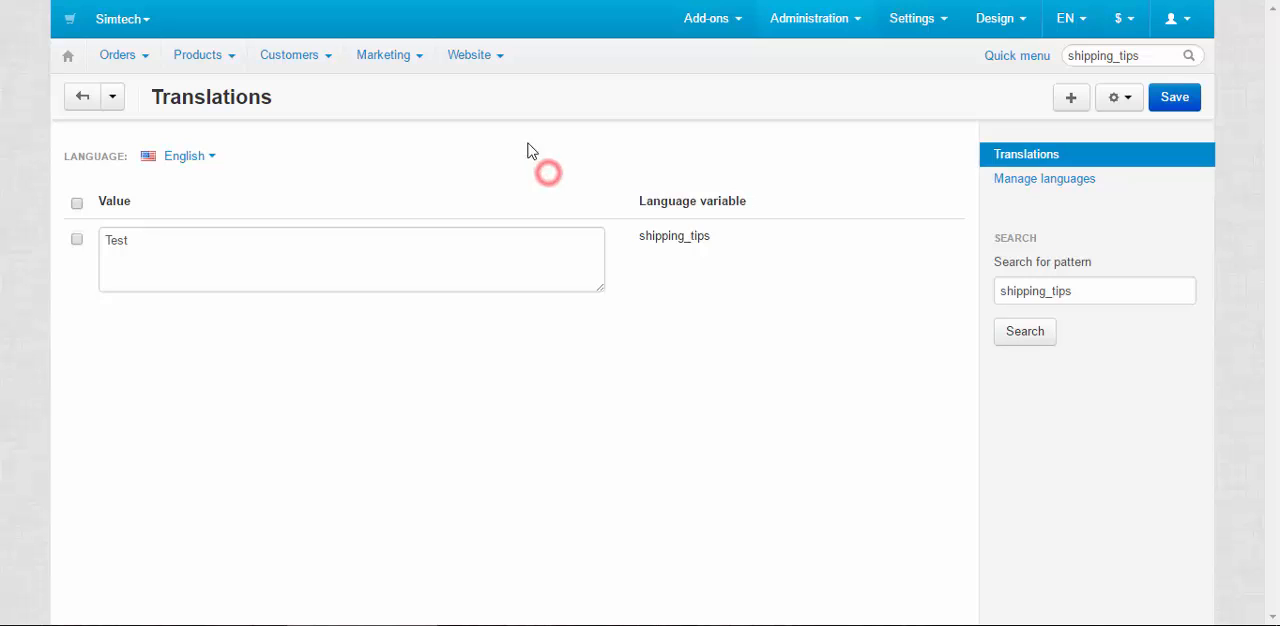
{"action": "left_click", "coordinate": [828, 190]}
{"action": "left_click_drag", "start_coordinate": [803, 203], "coordinate": [591, 196]}
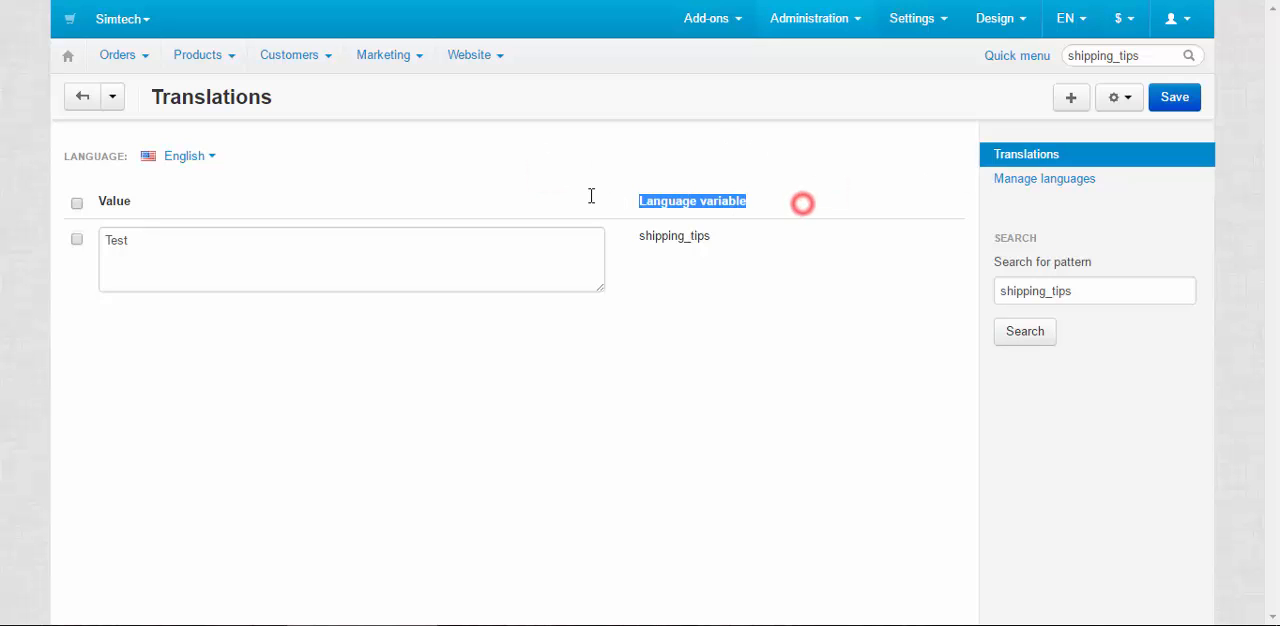
{"action": "left_click", "coordinate": [829, 166]}
{"action": "left_click_drag", "start_coordinate": [783, 204], "coordinate": [584, 214]}
{"action": "left_click", "coordinate": [850, 186]}
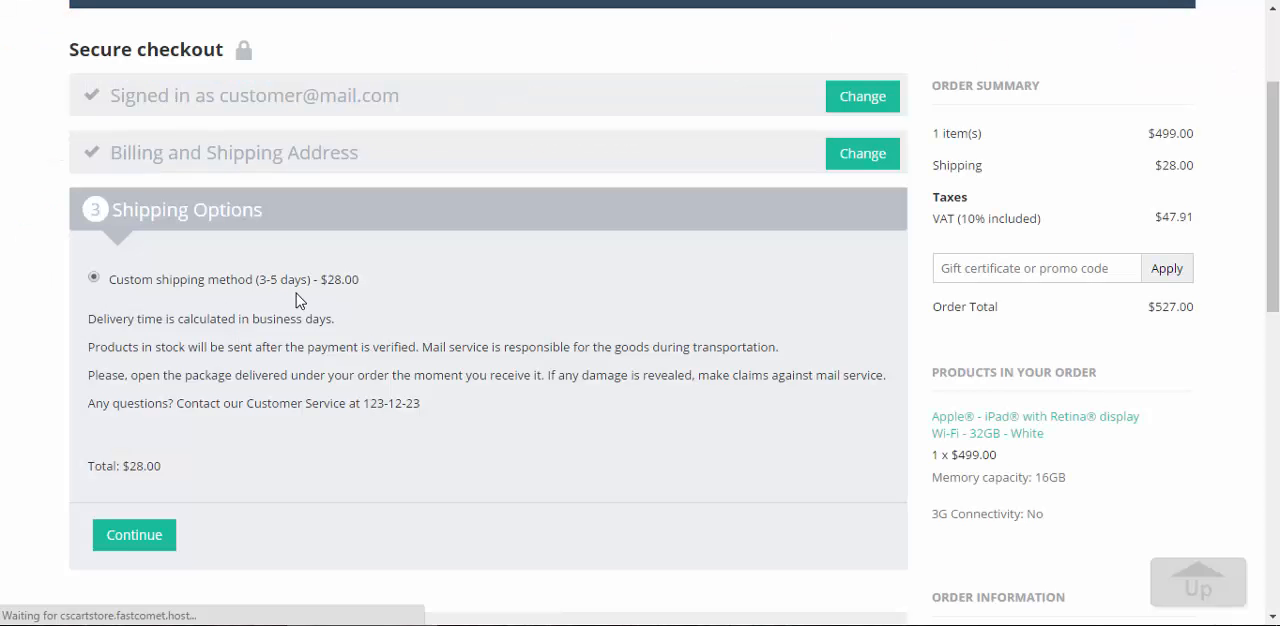
Check the shipping tips text below the total in the Shipping Options step of the storefront checkout
{"action": "scroll", "coordinate": [362, 320], "scroll_direction": "down", "scroll_amount": 2}
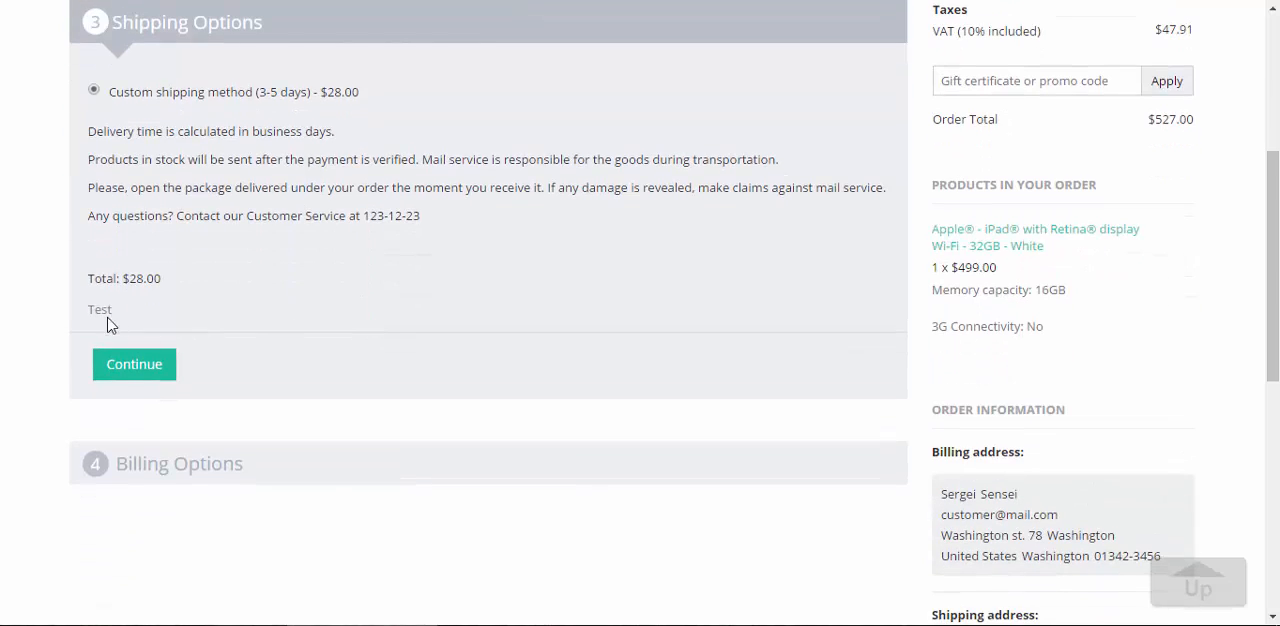
{"action": "double_click", "coordinate": [118, 310]}
{"action": "left_click", "coordinate": [99, 318]}
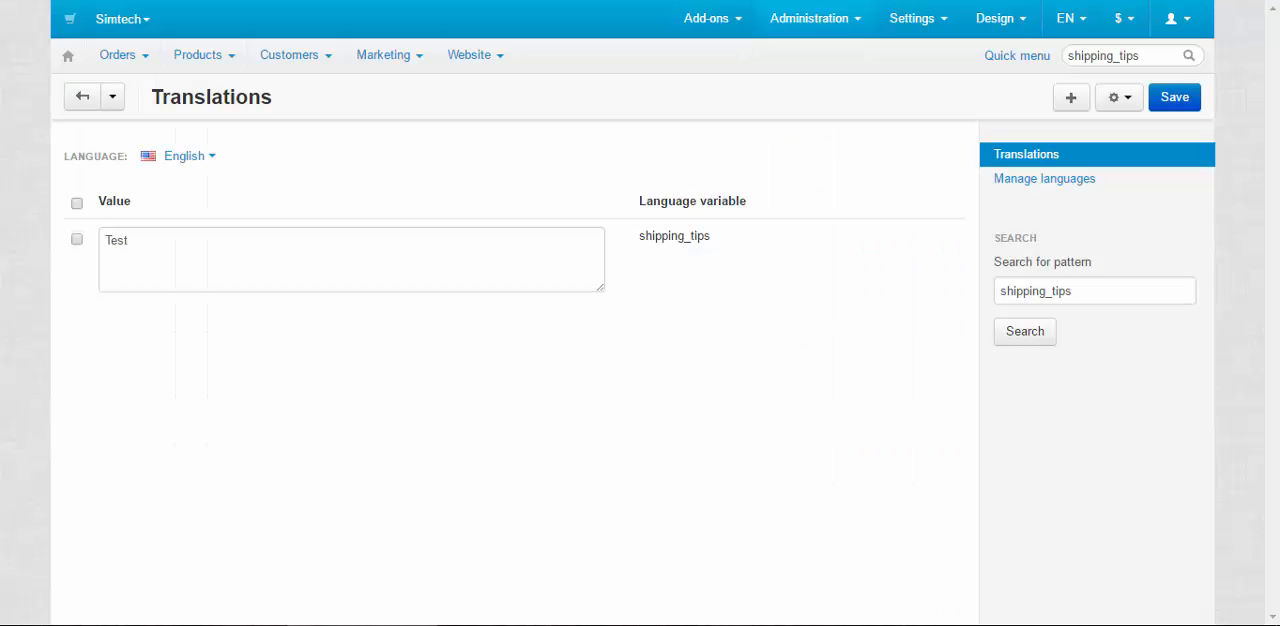
Go back to the admin's shipping methods list and open the shipping charges of Canada Post
{"action": "mouse_move", "coordinate": [850, 34]}
{"action": "mouse_move", "coordinate": [866, 162]}
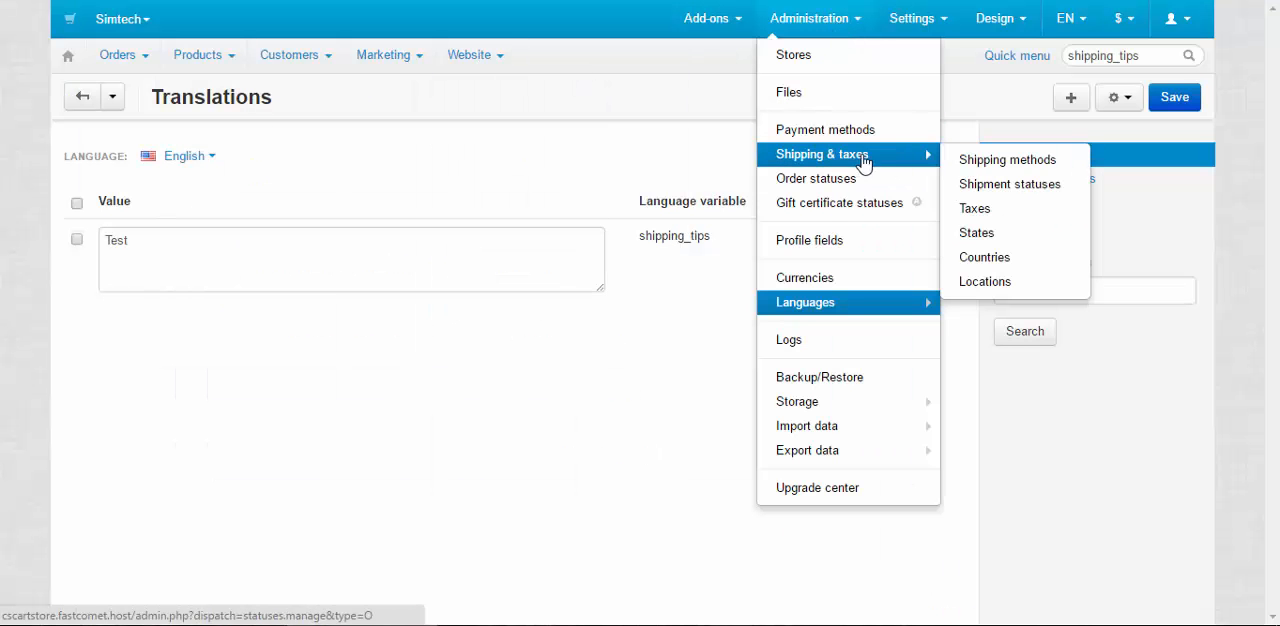
{"action": "left_click", "coordinate": [988, 160]}
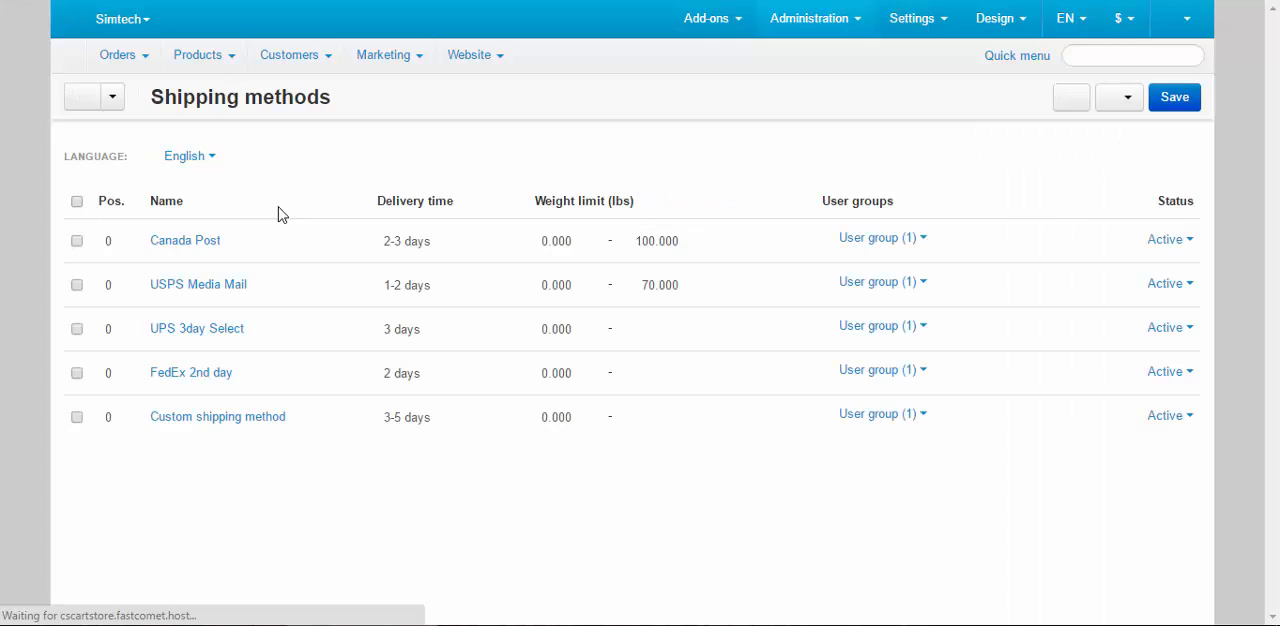
{"action": "left_click", "coordinate": [170, 243]}
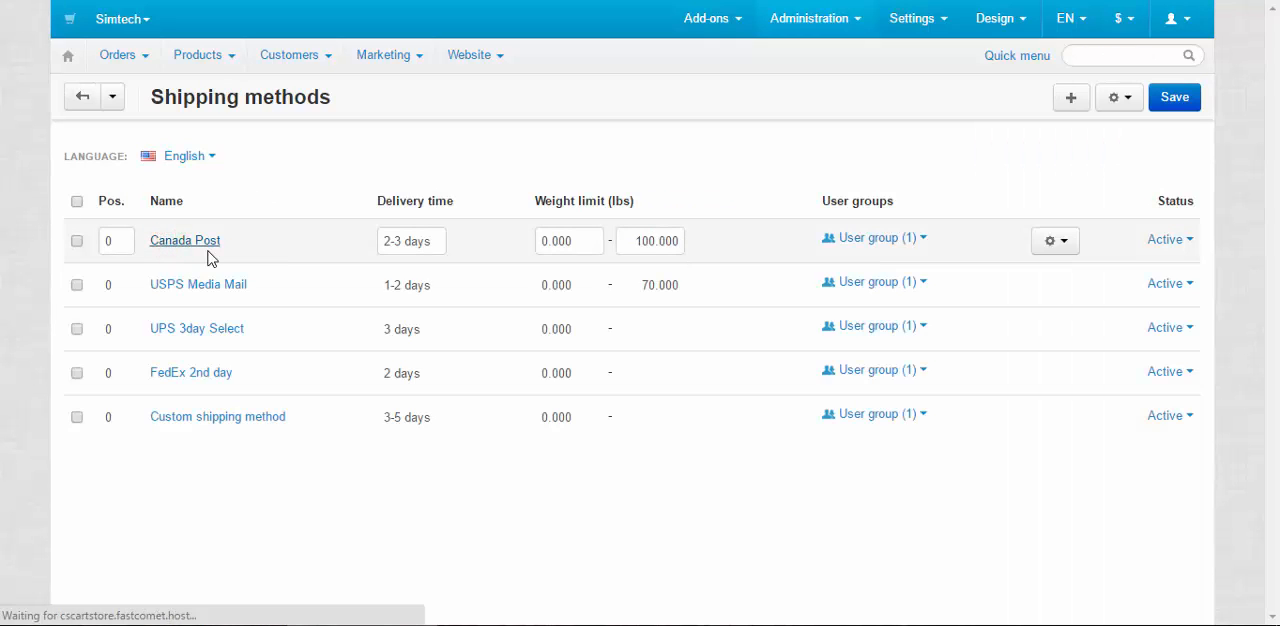
{"action": "left_click", "coordinate": [214, 208]}
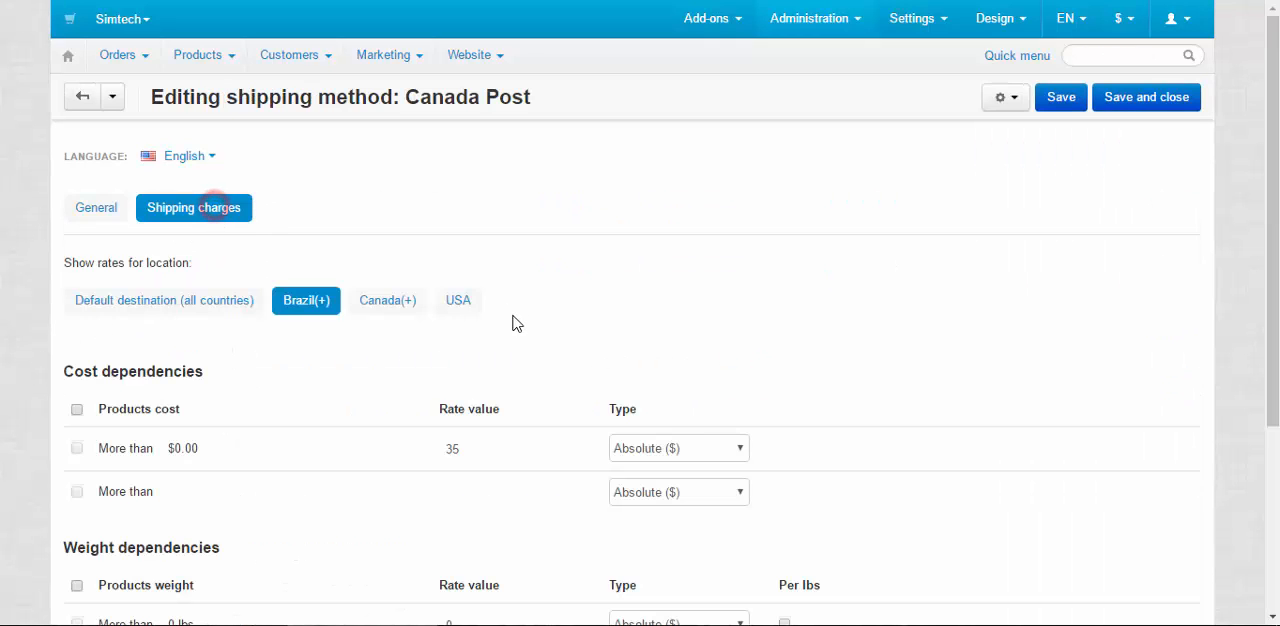
Show the rates for USA, set the rate value for products costing more than $0.00 to 30 and save the method
{"action": "left_click", "coordinate": [463, 306]}
{"action": "double_click", "coordinate": [457, 447]}
{"action": "type", "text": "30"}
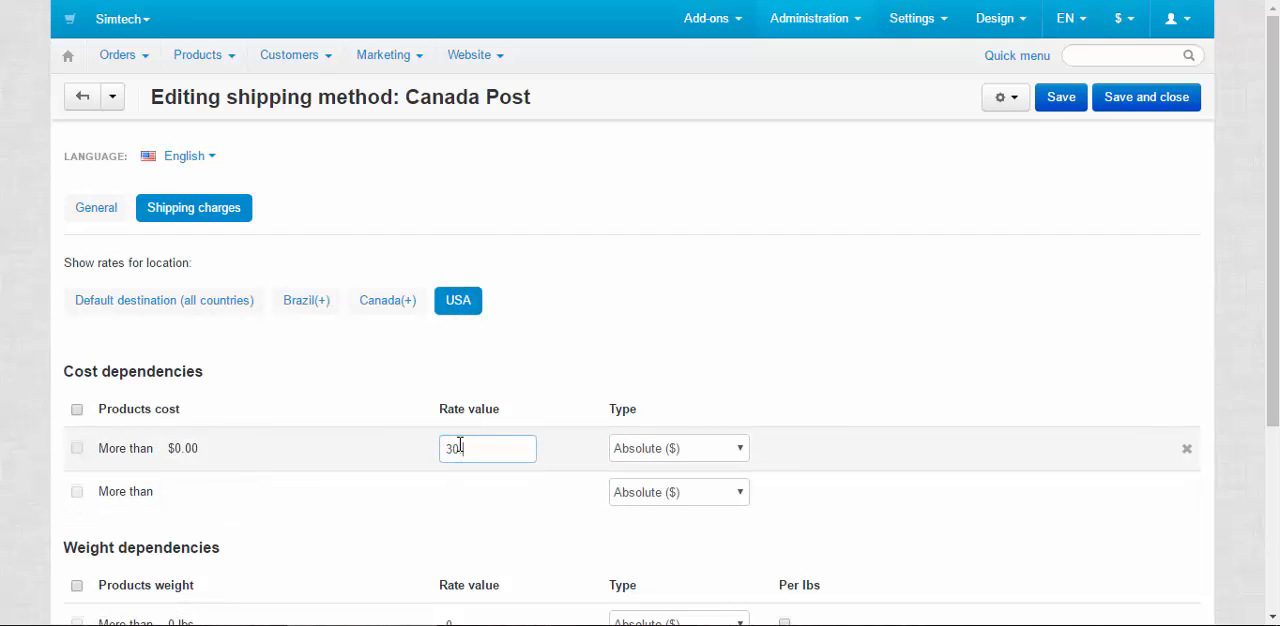
{"action": "left_click", "coordinate": [1068, 106]}
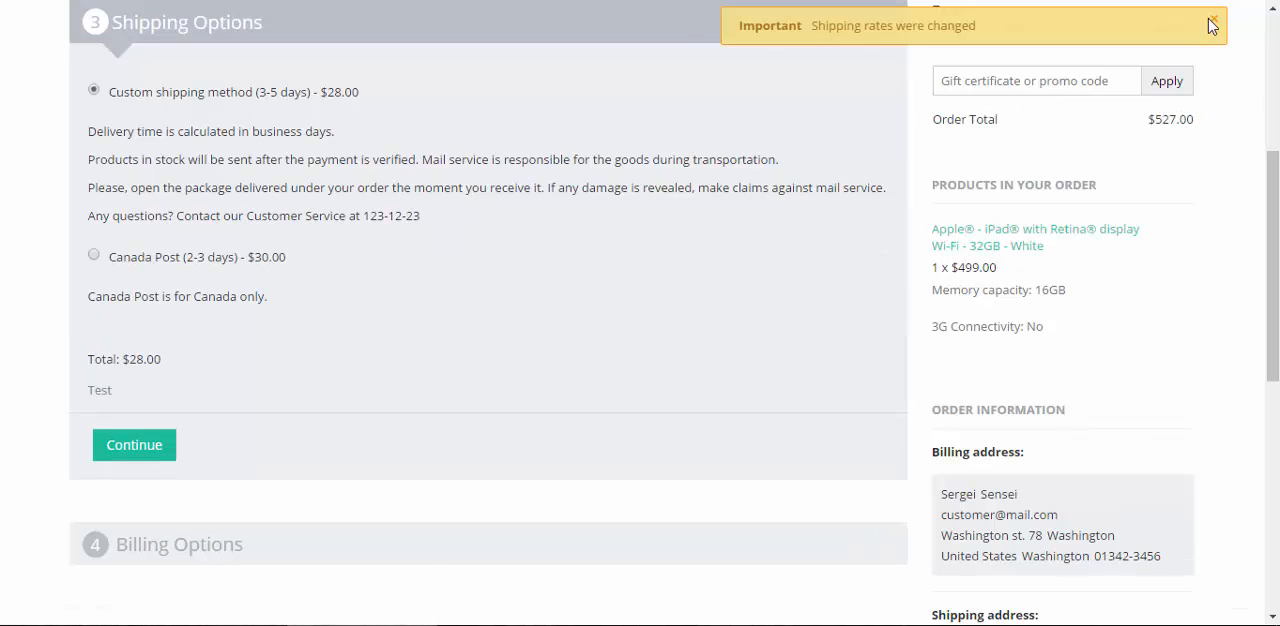
In the storefront checkout, dismiss the notification, check the Canada Post description and choose Canada Post as the shipping method
{"action": "left_click", "coordinate": [1212, 24]}
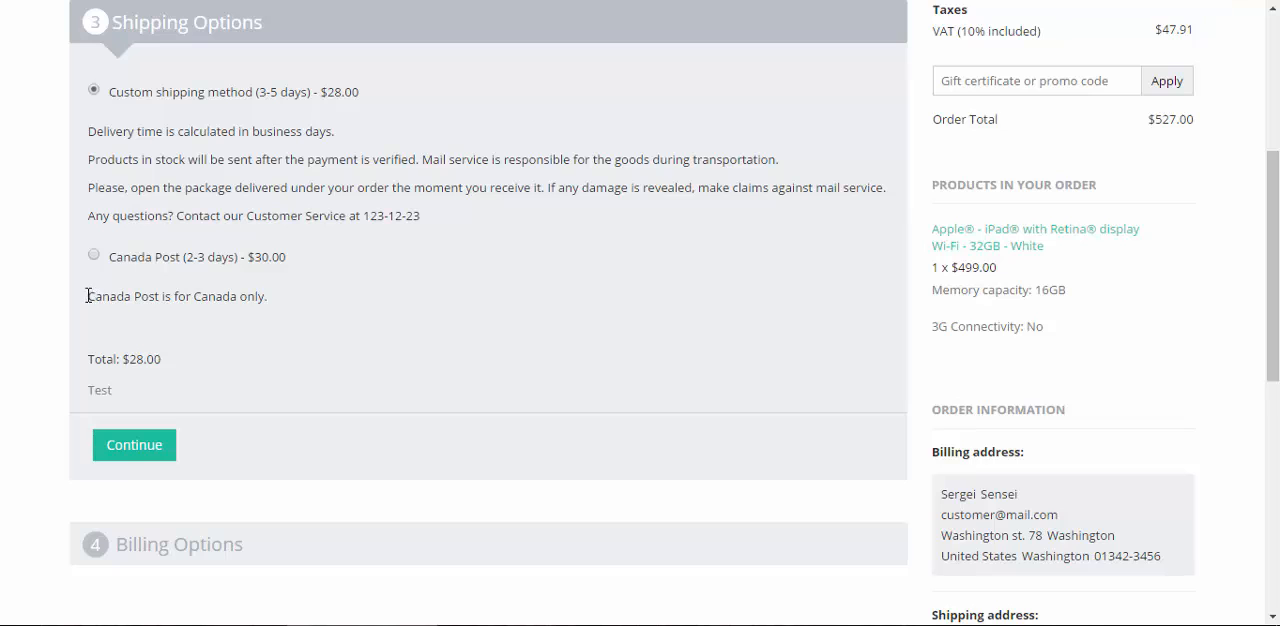
{"action": "left_click_drag", "start_coordinate": [88, 296], "coordinate": [306, 306]}
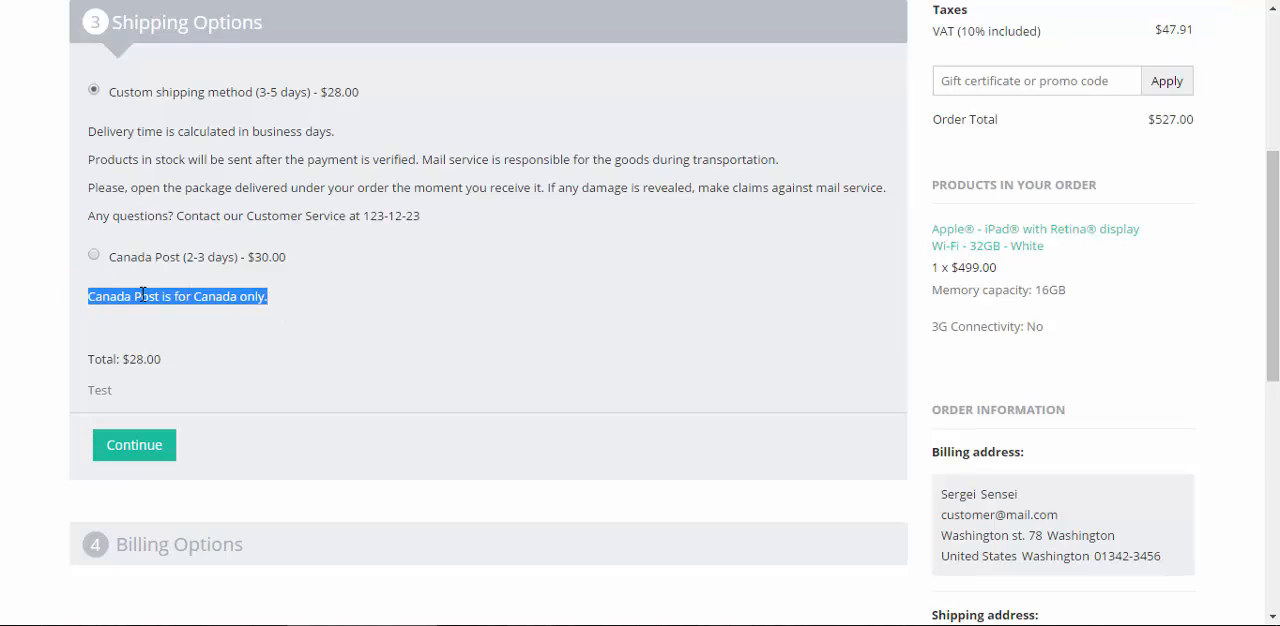
{"action": "left_click", "coordinate": [285, 292]}
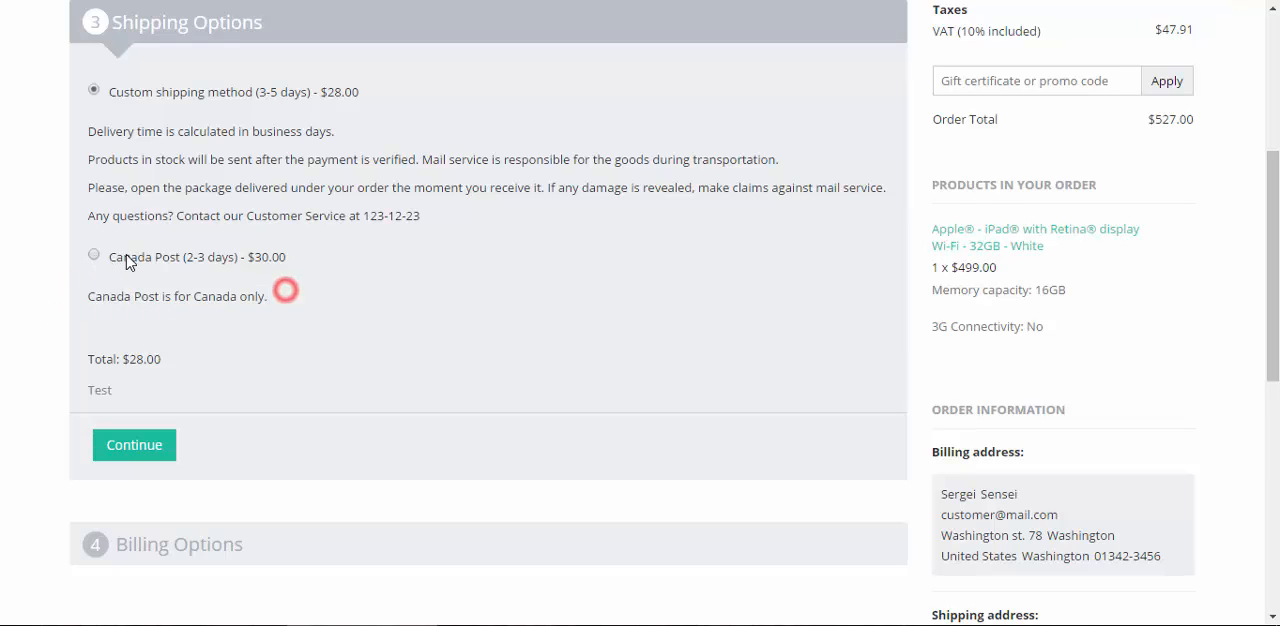
{"action": "left_click", "coordinate": [94, 255]}
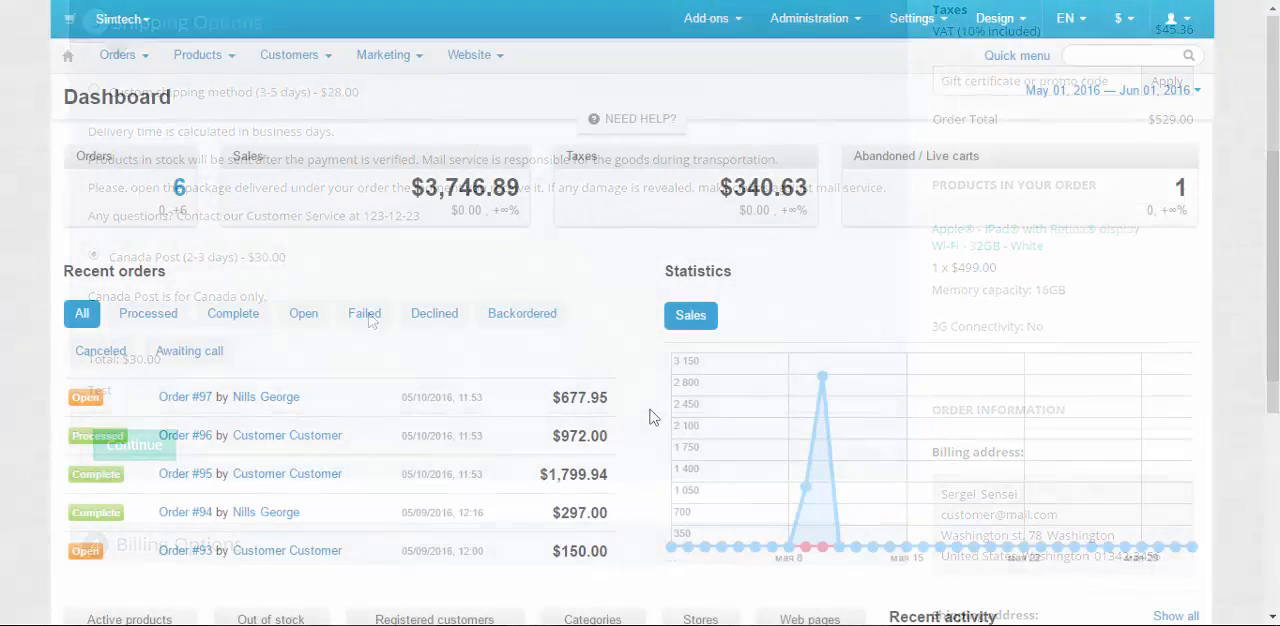
Open the admin's Checkout settings and turn off the display of the "Shipping method" step
{"action": "mouse_move", "coordinate": [908, 20]}
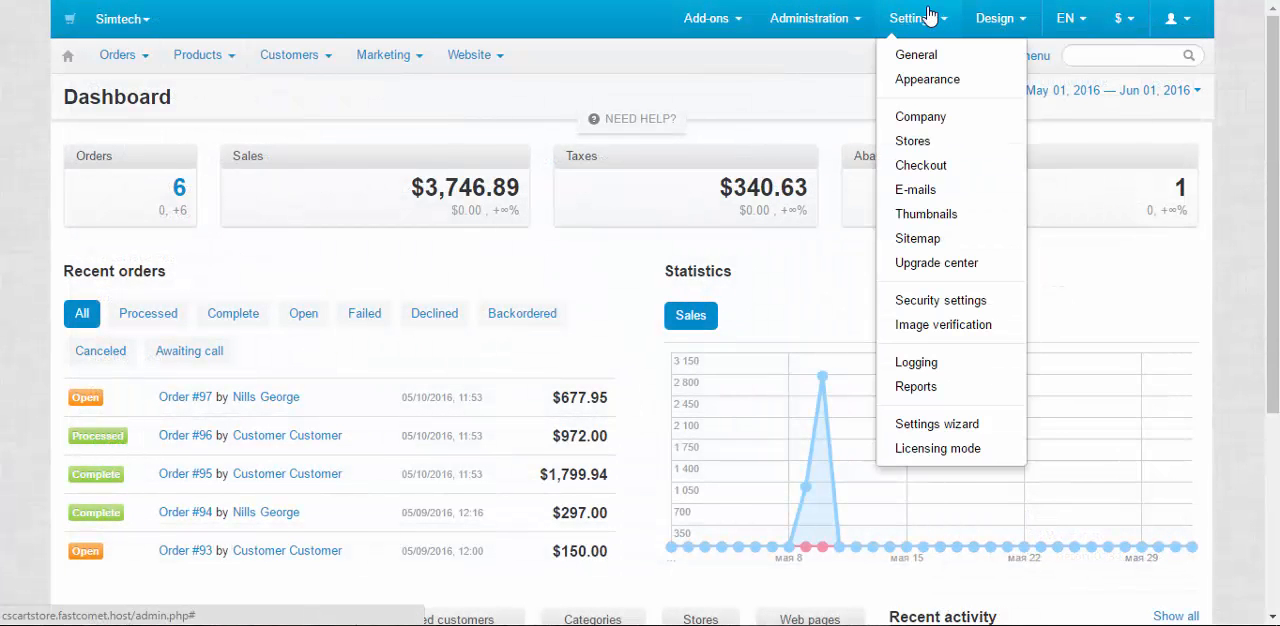
{"action": "left_click", "coordinate": [929, 166]}
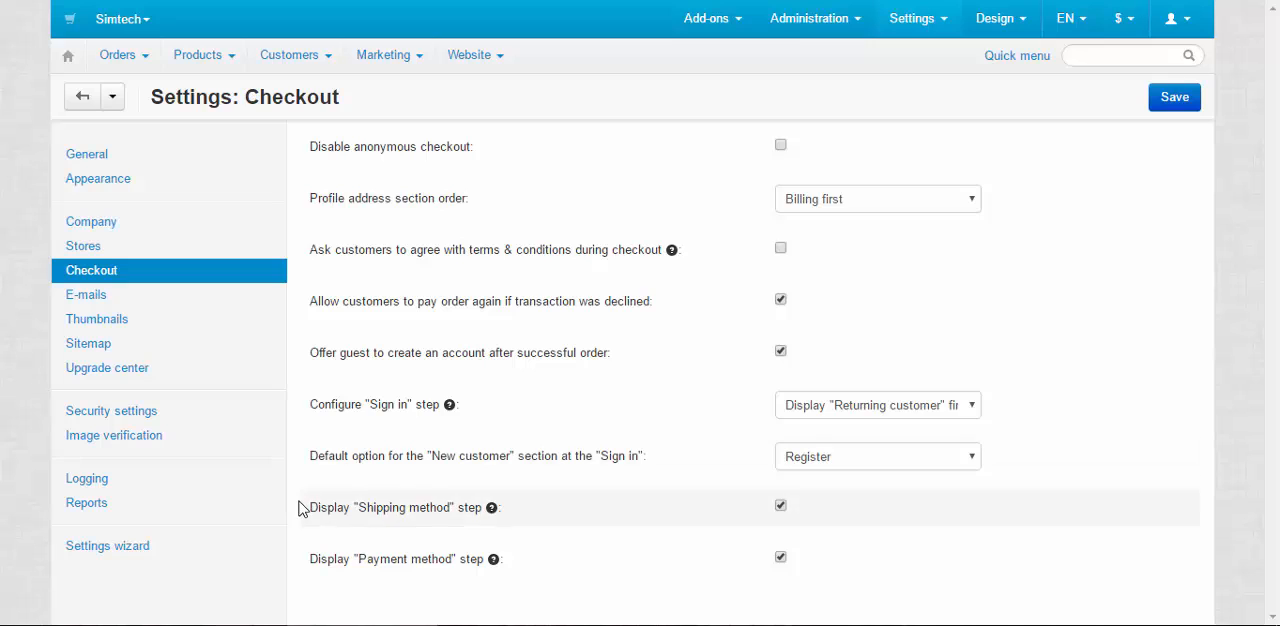
{"action": "left_click_drag", "start_coordinate": [303, 507], "coordinate": [486, 520]}
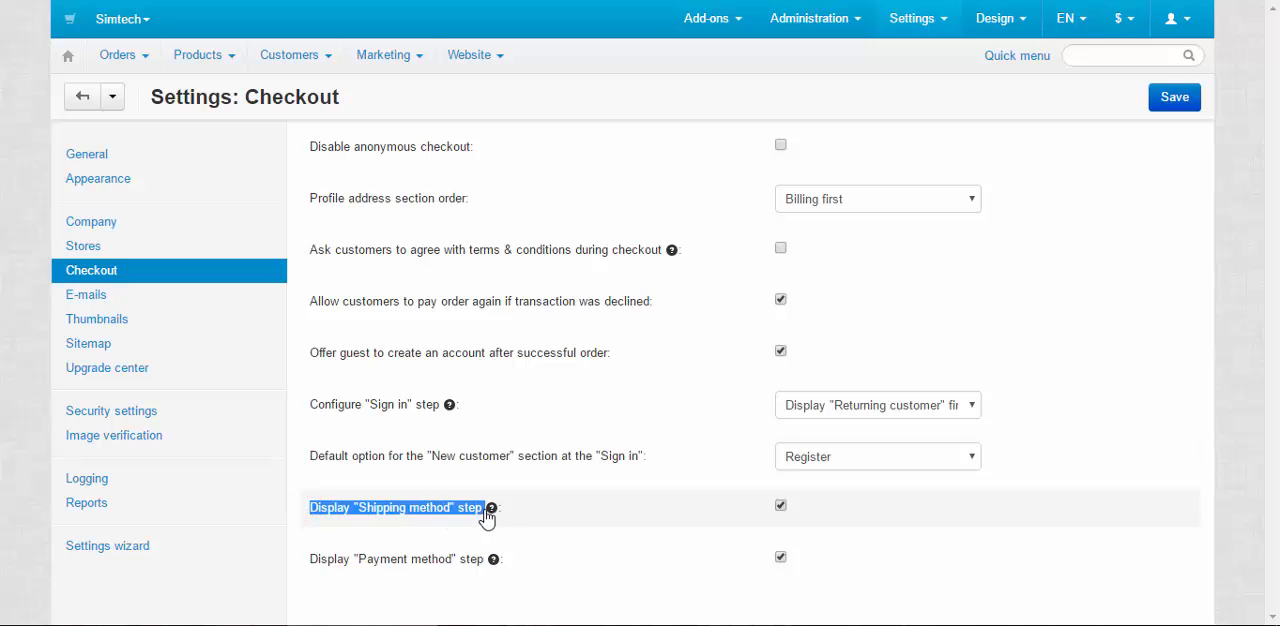
{"action": "left_click", "coordinate": [781, 508]}
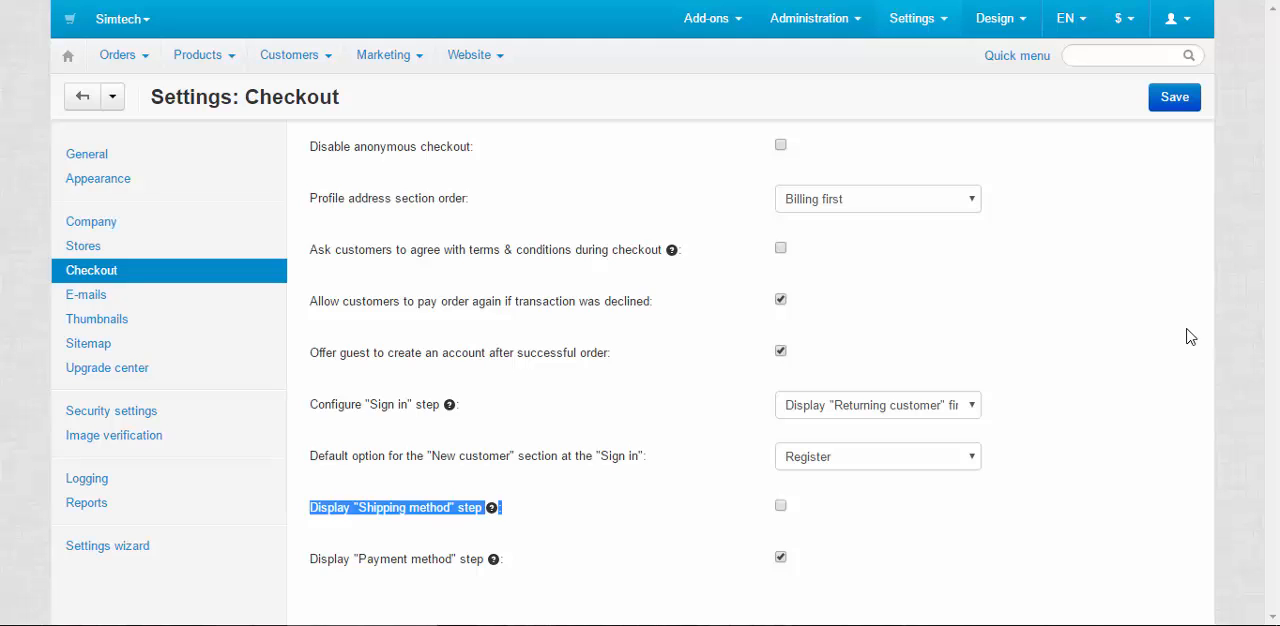
{"action": "left_click", "coordinate": [810, 512]}
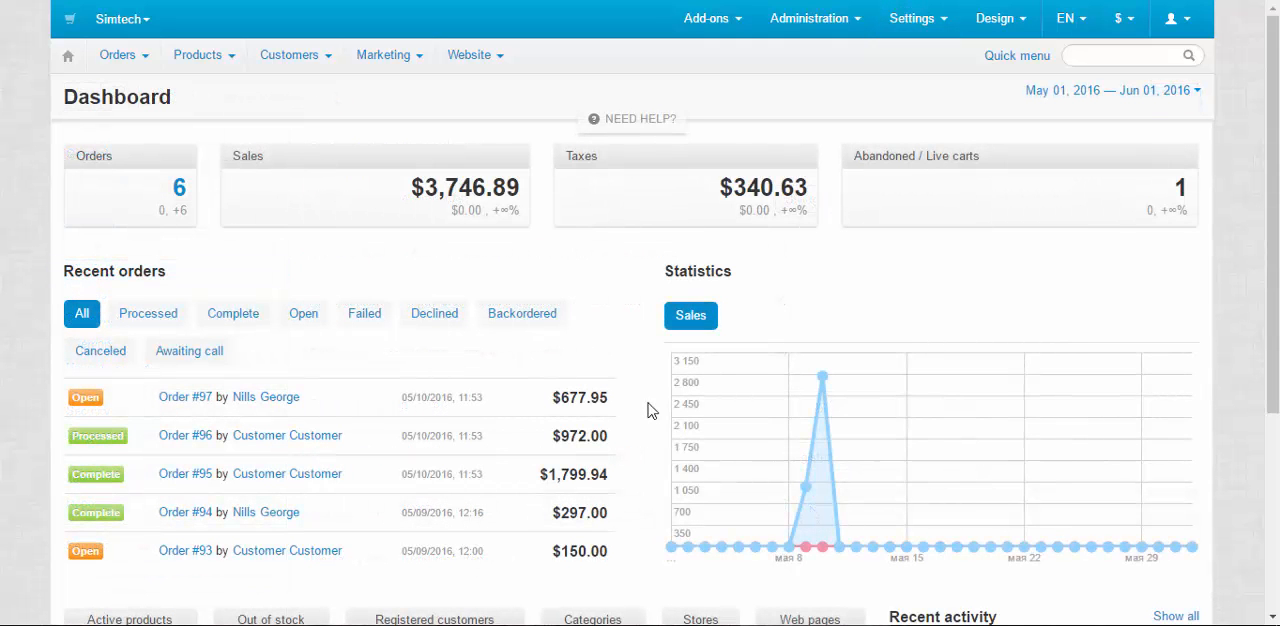
Open the Store locator add-on and start a new store location, looking over its form
{"action": "mouse_move", "coordinate": [717, 30]}
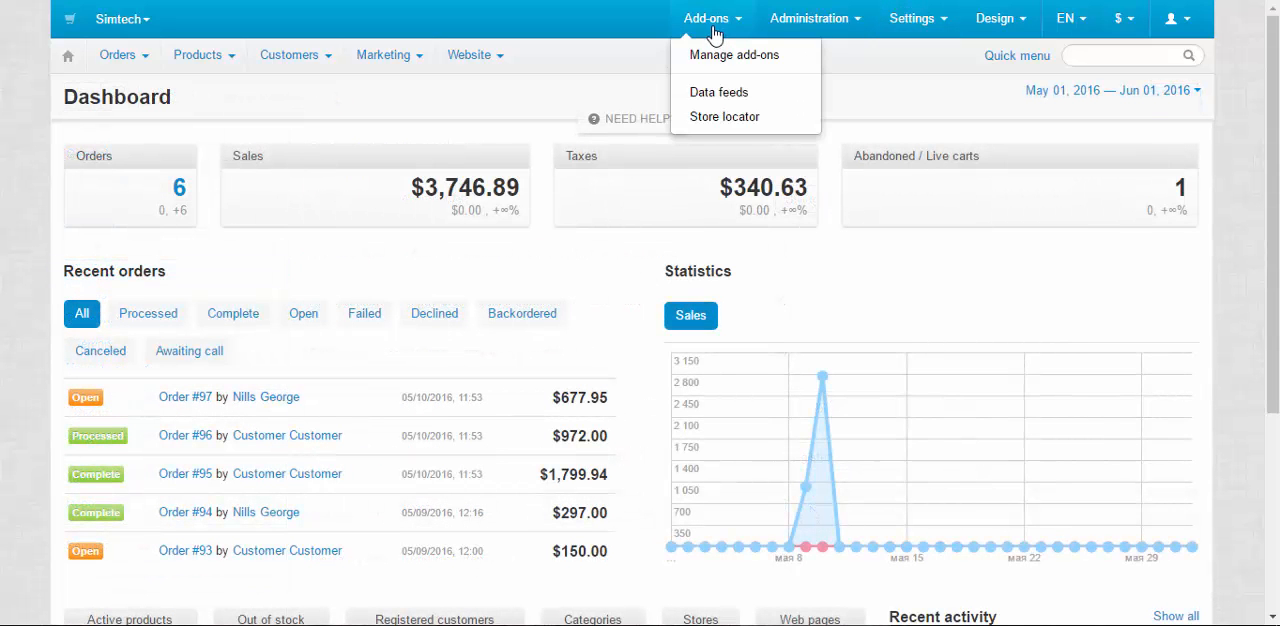
{"action": "left_click", "coordinate": [728, 118]}
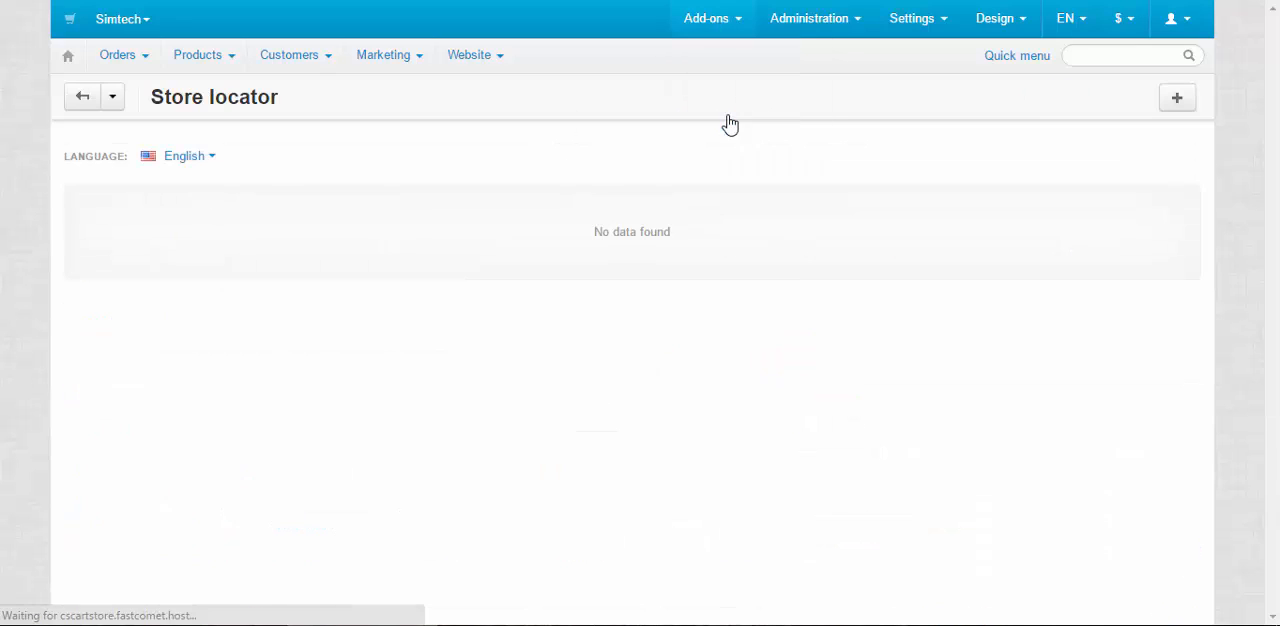
{"action": "left_click", "coordinate": [1179, 98]}
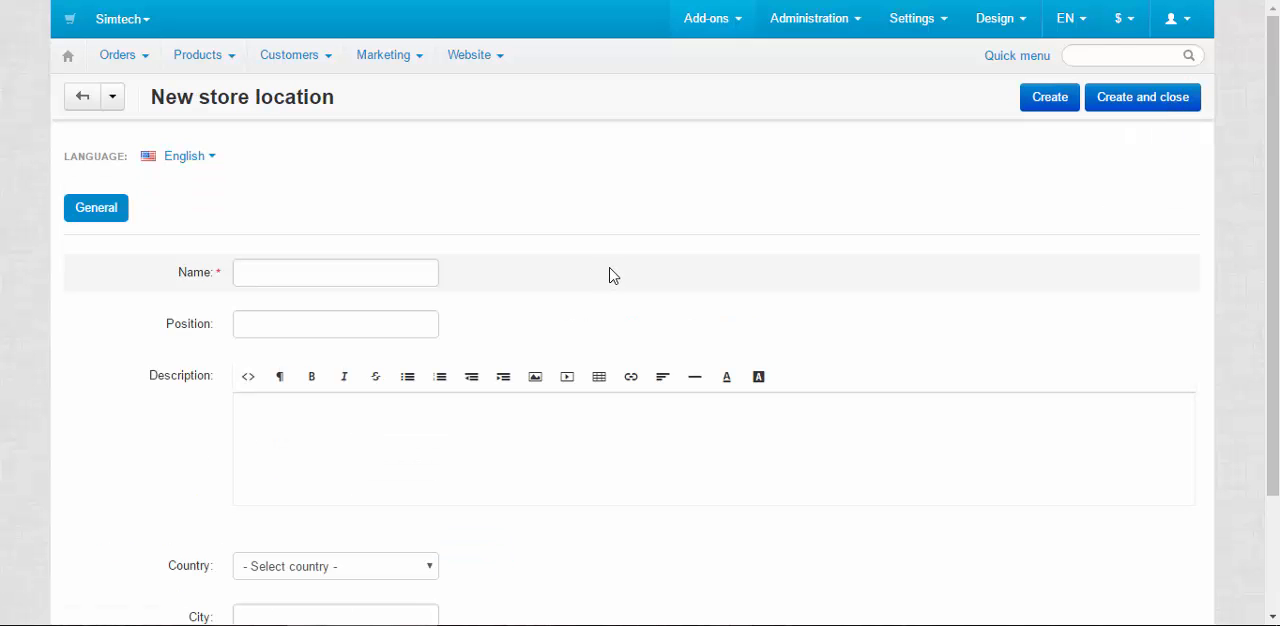
{"action": "scroll", "coordinate": [618, 273], "scroll_direction": "down", "scroll_amount": 2}
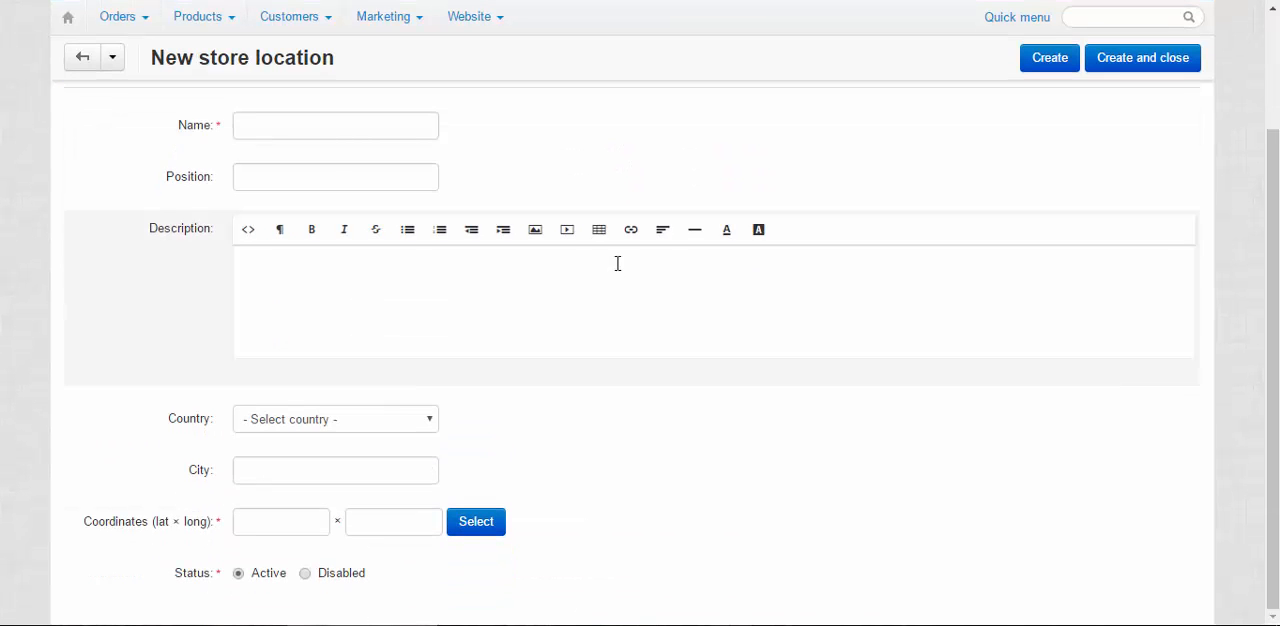
{"action": "scroll", "coordinate": [618, 263], "scroll_direction": "up", "scroll_amount": 2}
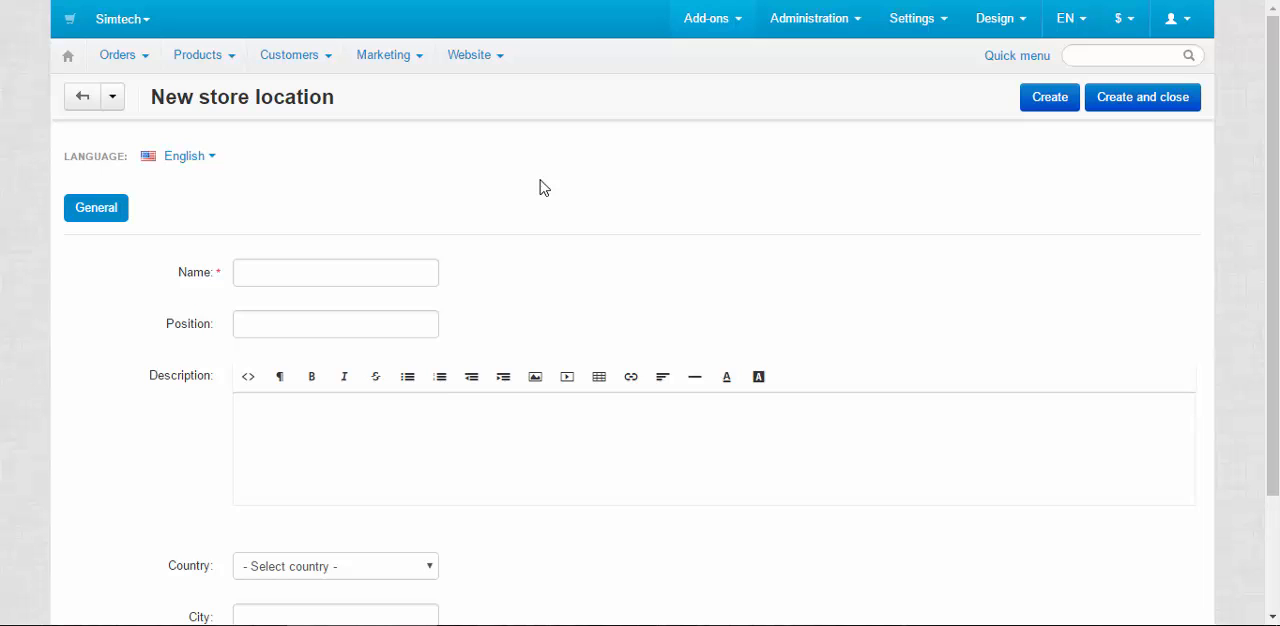
Examine the name, description, country and coordinates fields of the new store location without filling them in
{"action": "left_click", "coordinate": [337, 273]}
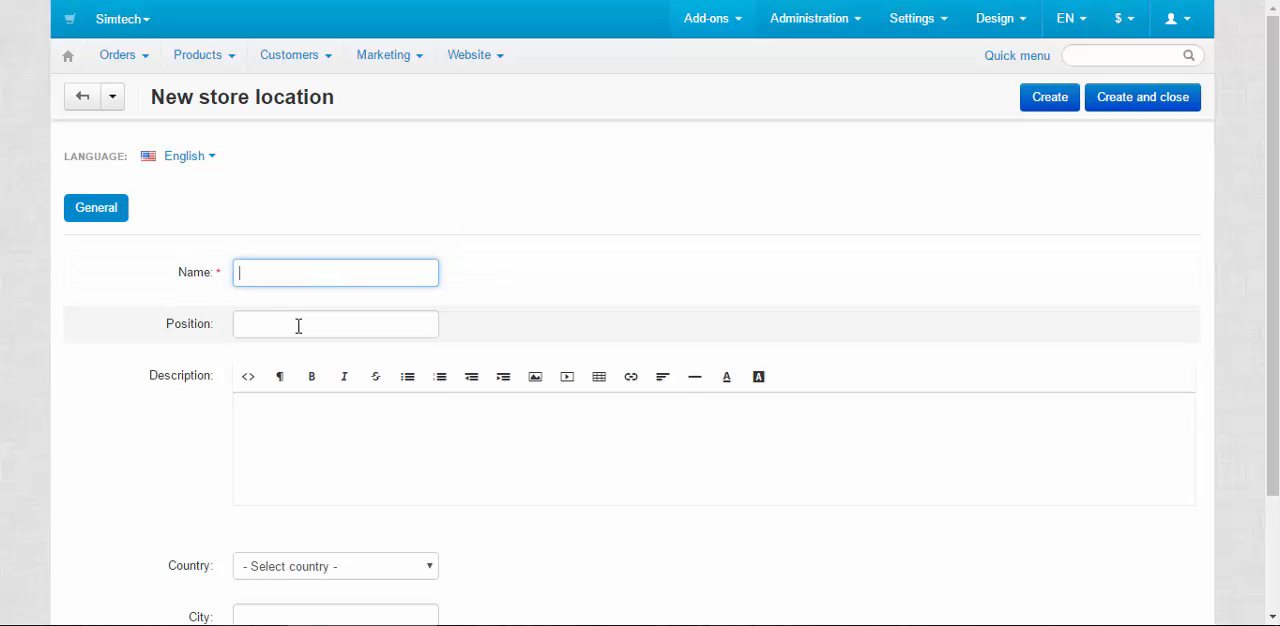
{"action": "scroll", "coordinate": [519, 343], "scroll_direction": "down", "scroll_amount": 2}
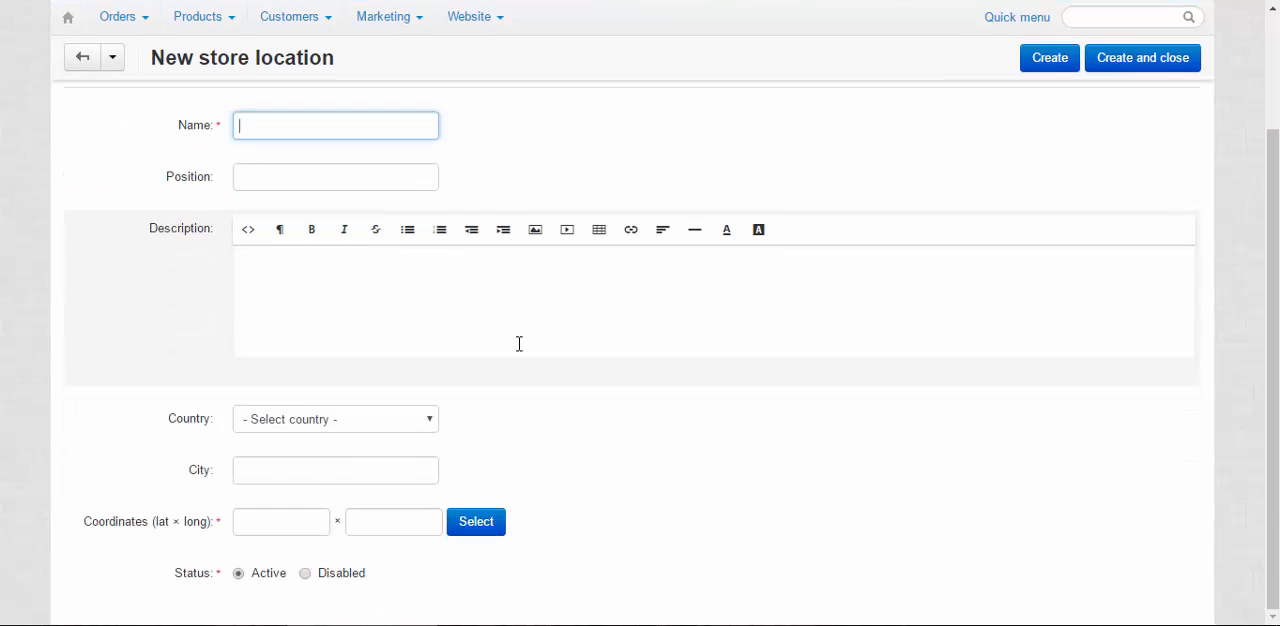
{"action": "left_click", "coordinate": [336, 265]}
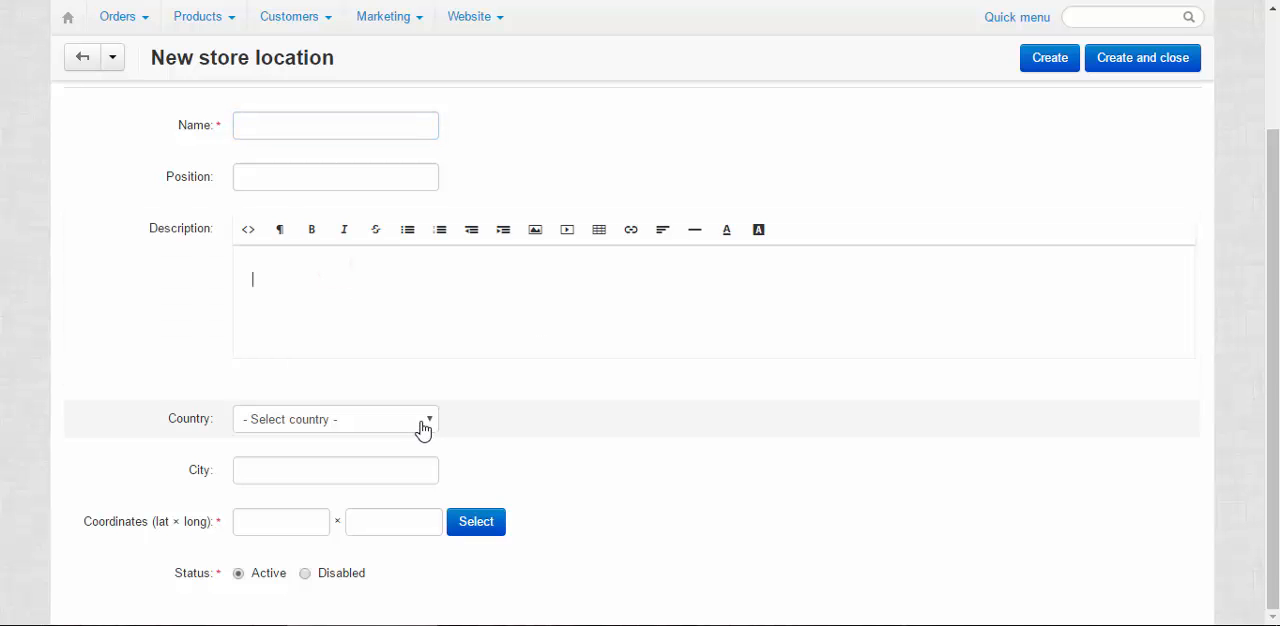
{"action": "left_click", "coordinate": [418, 424]}
{"action": "left_click", "coordinate": [415, 422]}
{"action": "left_click", "coordinate": [333, 427]}
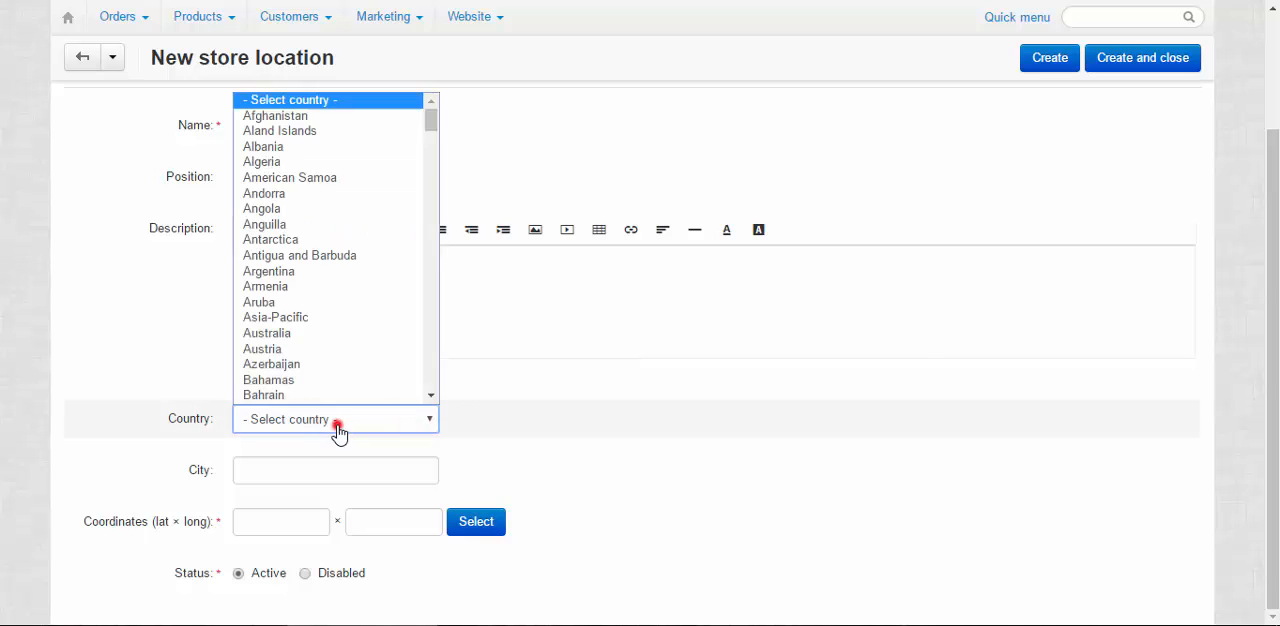
{"action": "left_click", "coordinate": [596, 306]}
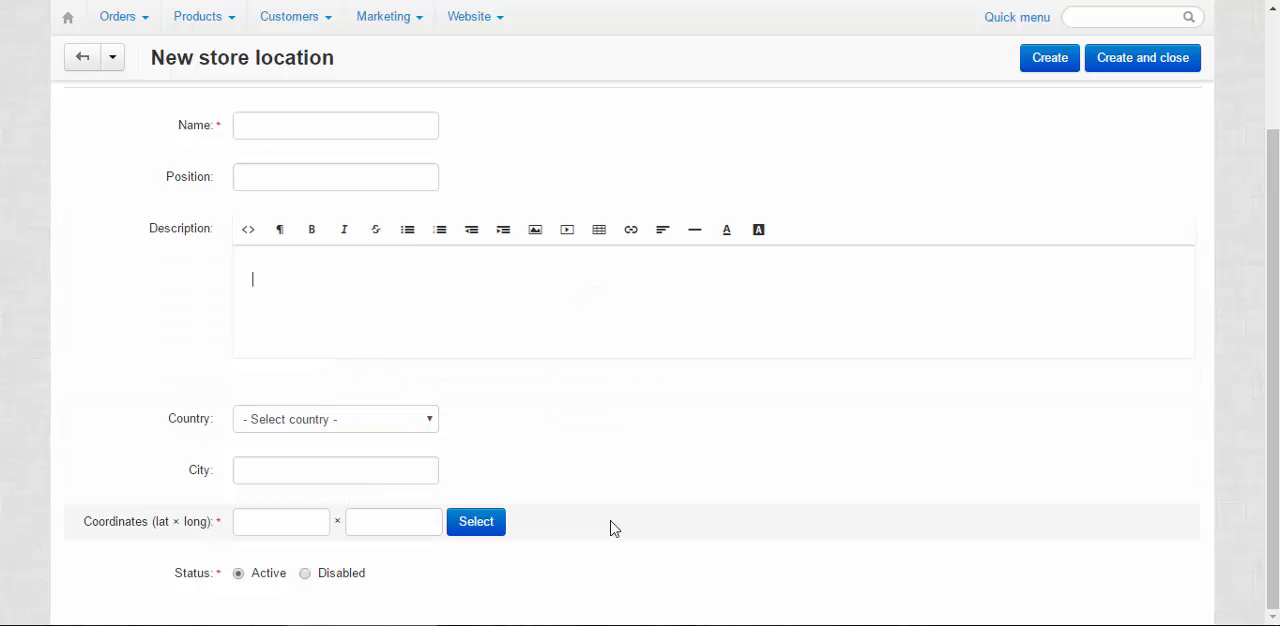
{"action": "left_click_drag", "start_coordinate": [80, 520], "coordinate": [646, 577]}
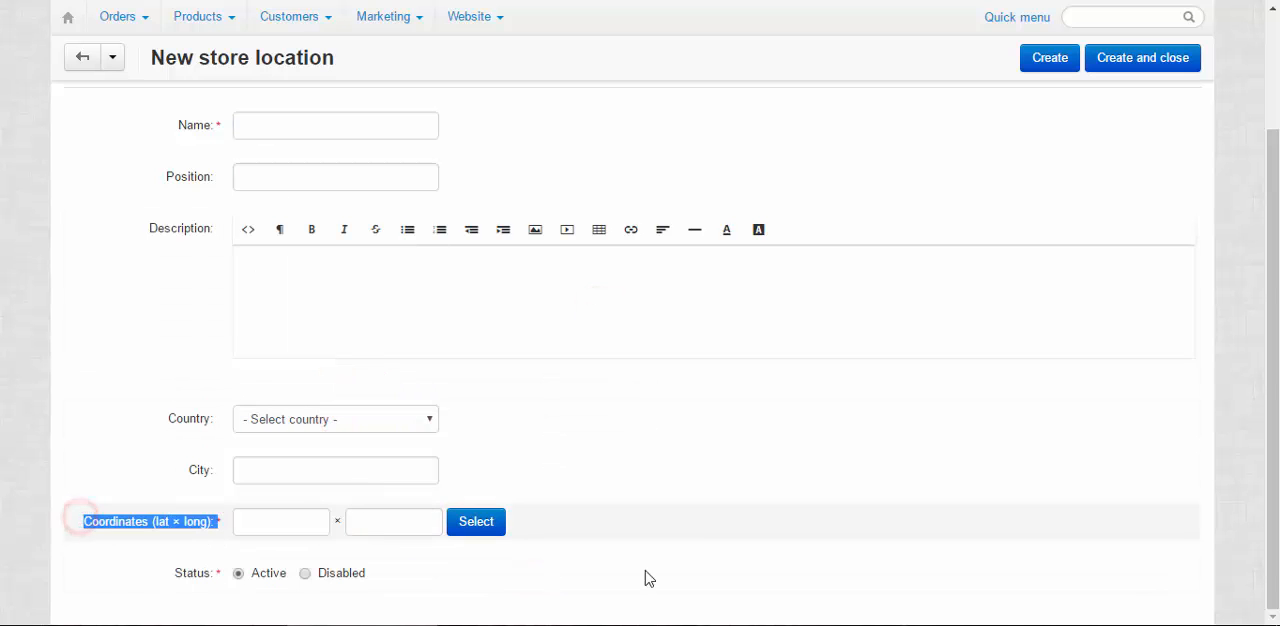
{"action": "left_click", "coordinate": [812, 296]}
{"action": "scroll", "coordinate": [629, 180], "scroll_direction": "up", "scroll_amount": 2}
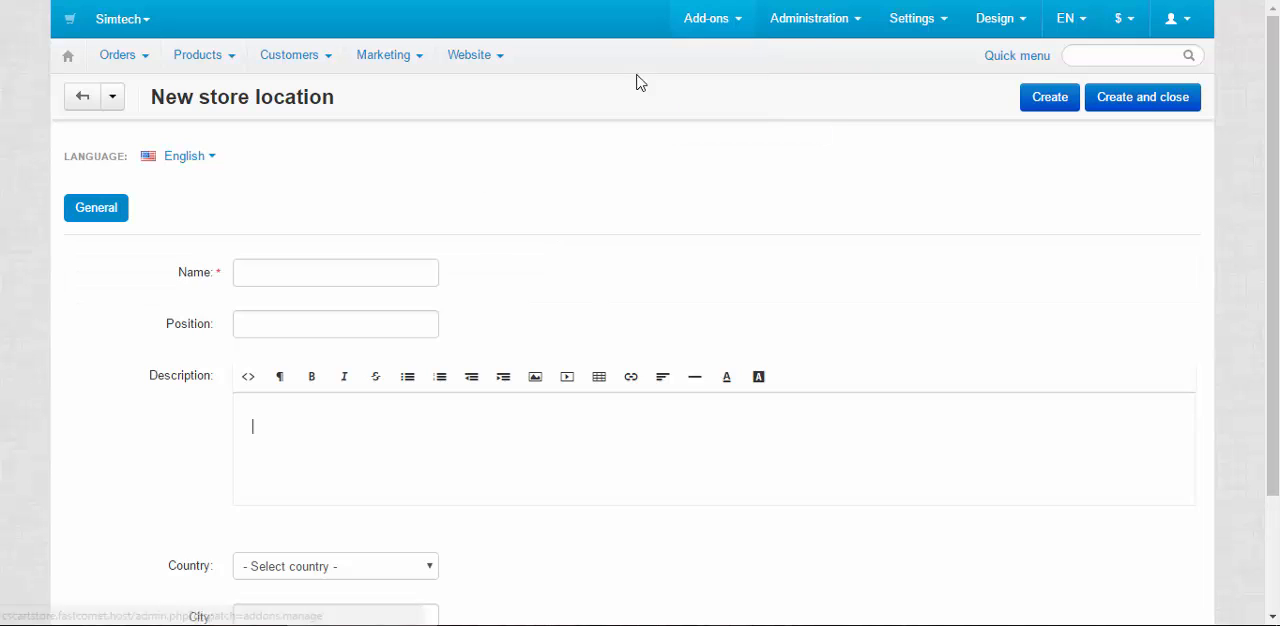
Open the add-ons management page and look through the installed add-ons and the Marketplace section
{"action": "mouse_move", "coordinate": [723, 20]}
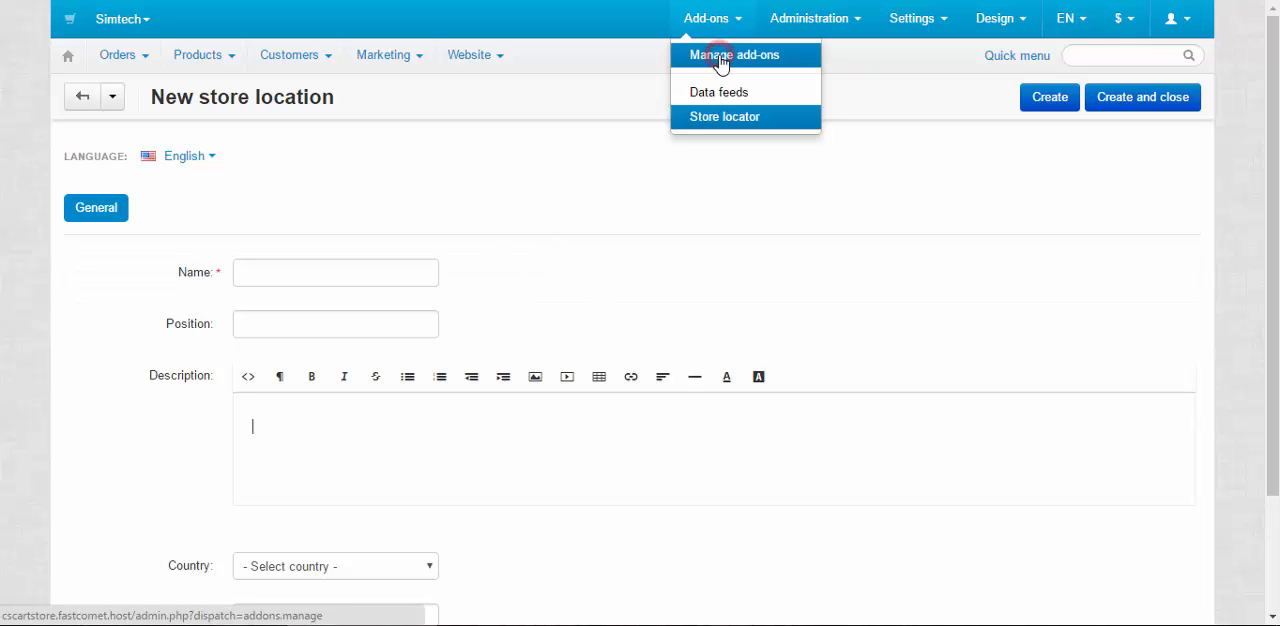
{"action": "left_click", "coordinate": [722, 58]}
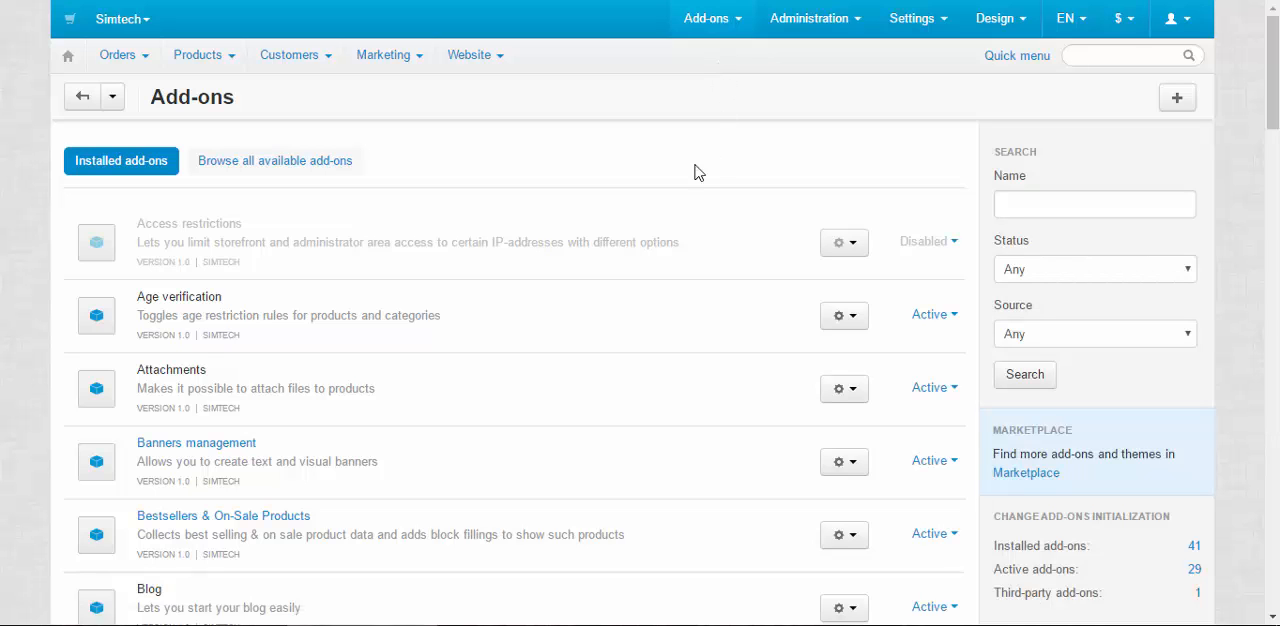
{"action": "scroll", "coordinate": [749, 240], "scroll_direction": "down", "scroll_amount": 3}
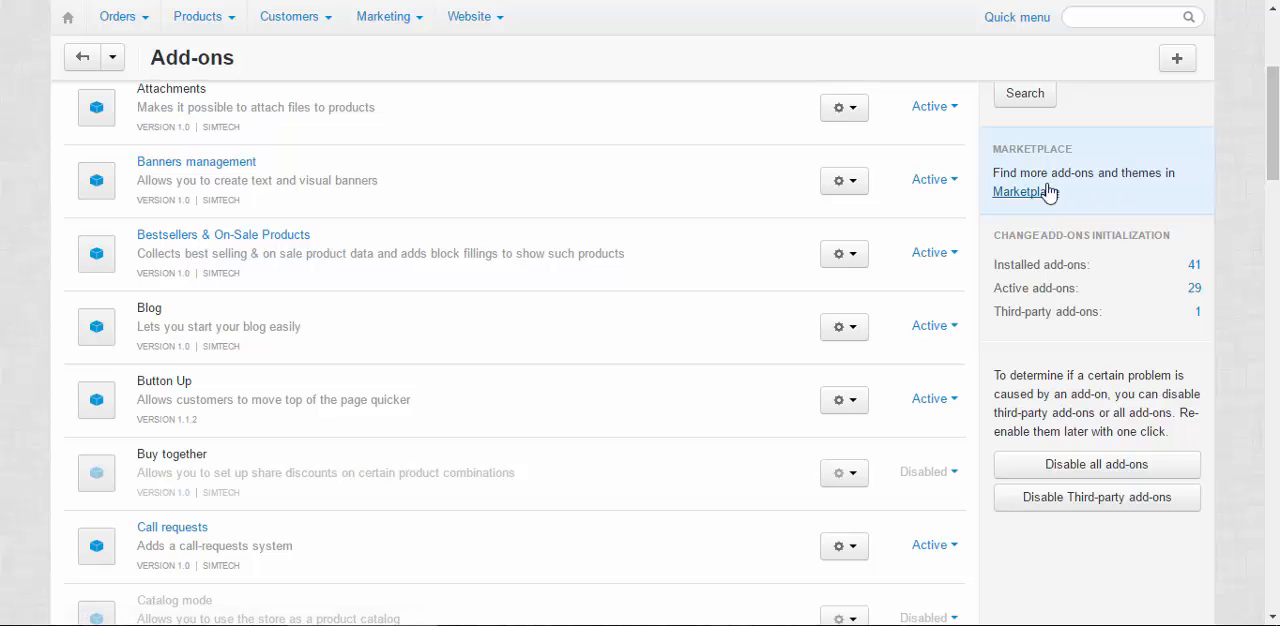
{"action": "scroll", "coordinate": [590, 326], "scroll_direction": "up", "scroll_amount": 3}
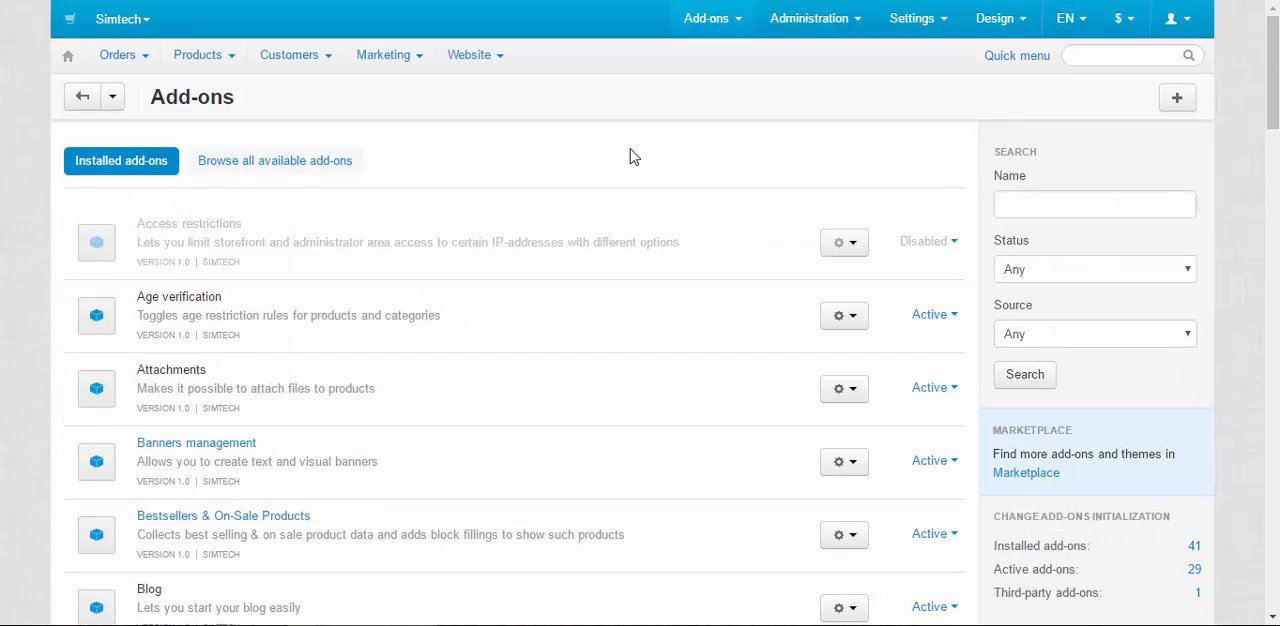
{"action": "scroll", "coordinate": [660, 237], "scroll_direction": "down", "scroll_amount": 2}
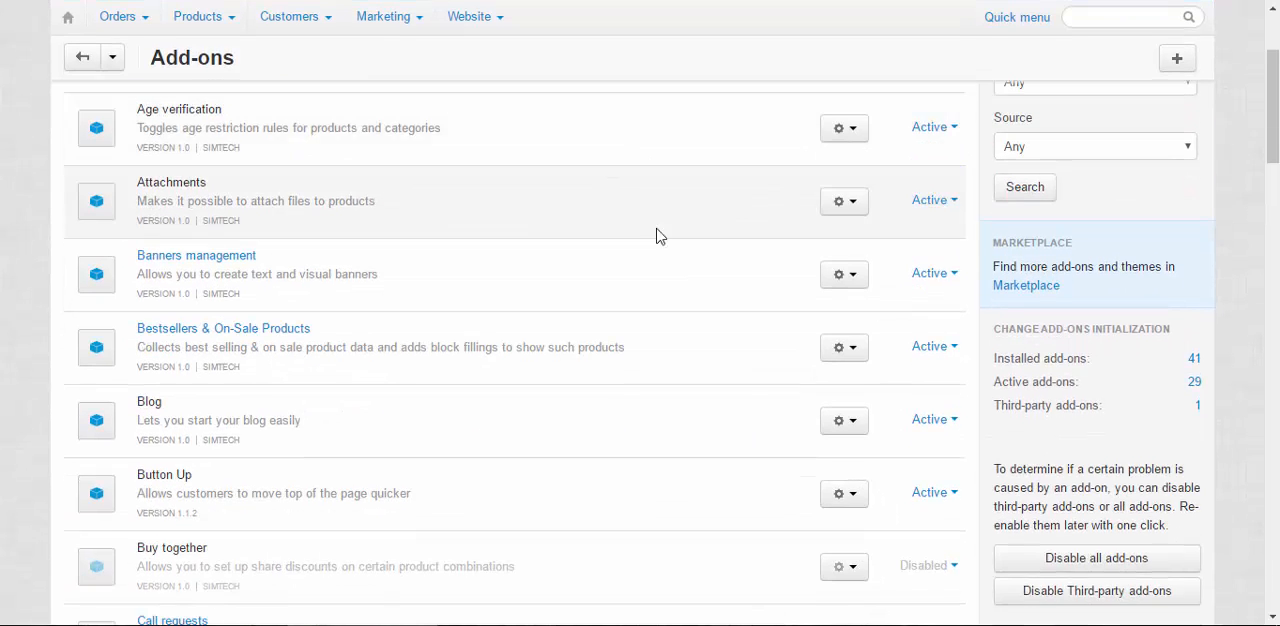
{"action": "scroll", "coordinate": [520, 203], "scroll_direction": "up", "scroll_amount": 2}
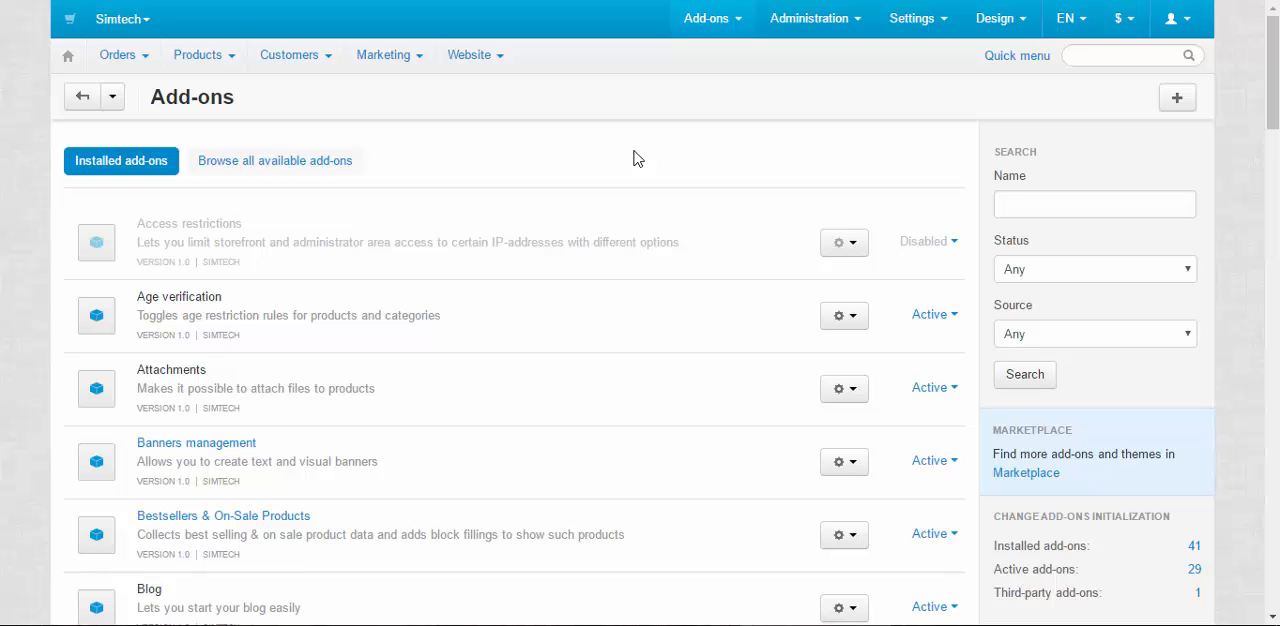
Open the "Free shipping coupon" promotion from the promotions list and examine its detailed description
{"action": "mouse_move", "coordinate": [390, 56]}
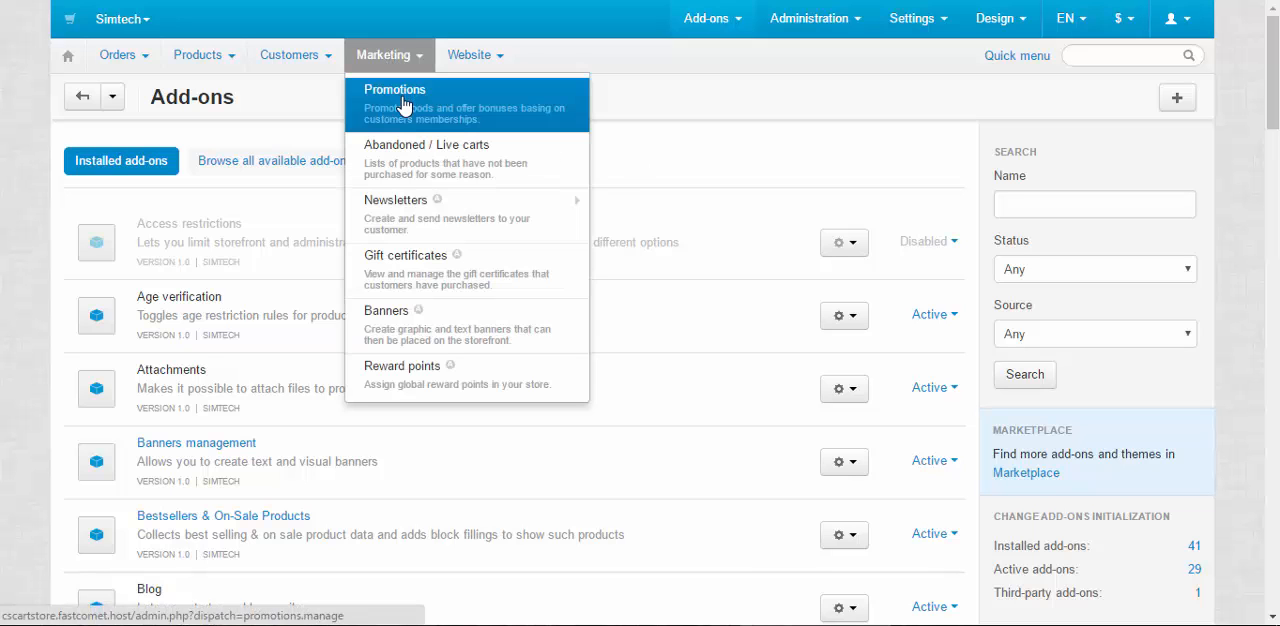
{"action": "left_click", "coordinate": [400, 104]}
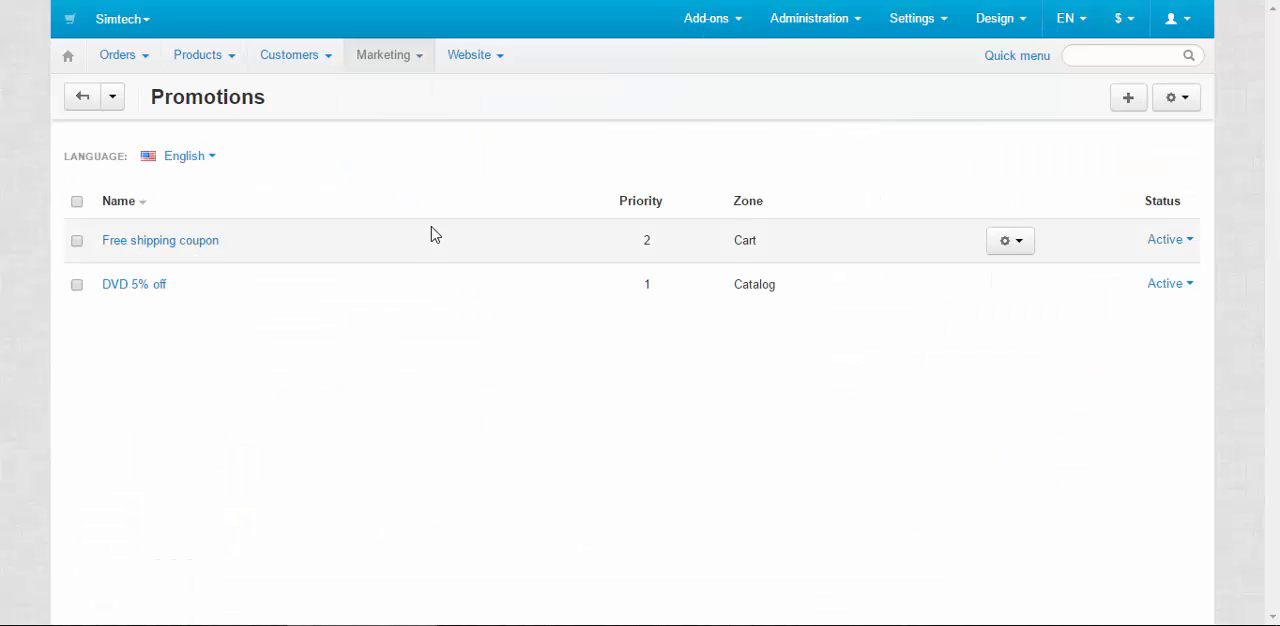
{"action": "left_click_drag", "start_coordinate": [293, 244], "coordinate": [93, 246]}
{"action": "left_click", "coordinate": [104, 242]}
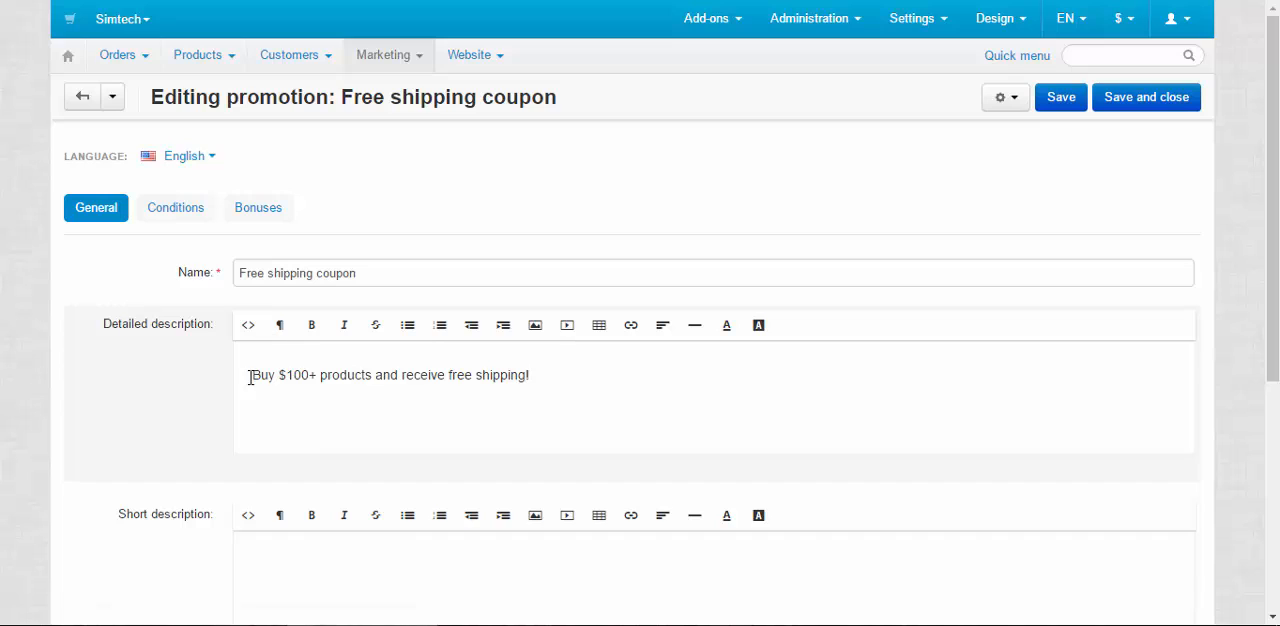
{"action": "left_click_drag", "start_coordinate": [250, 378], "coordinate": [512, 374]}
{"action": "left_click", "coordinate": [305, 397]}
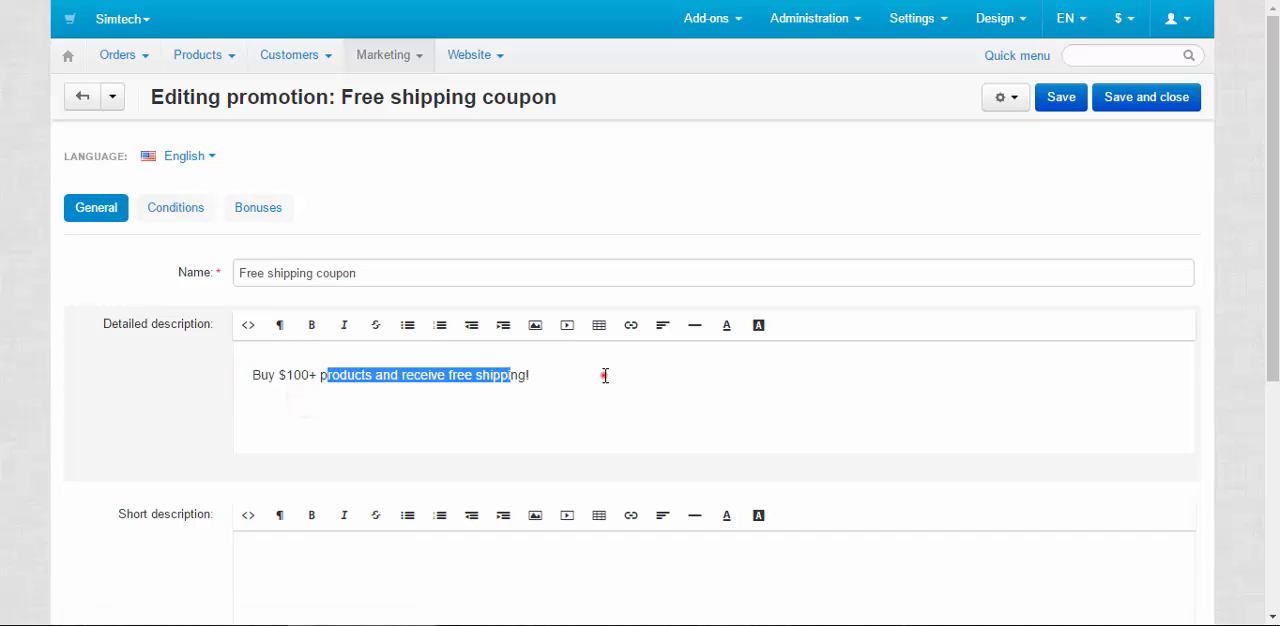
{"action": "left_click", "coordinate": [604, 375]}
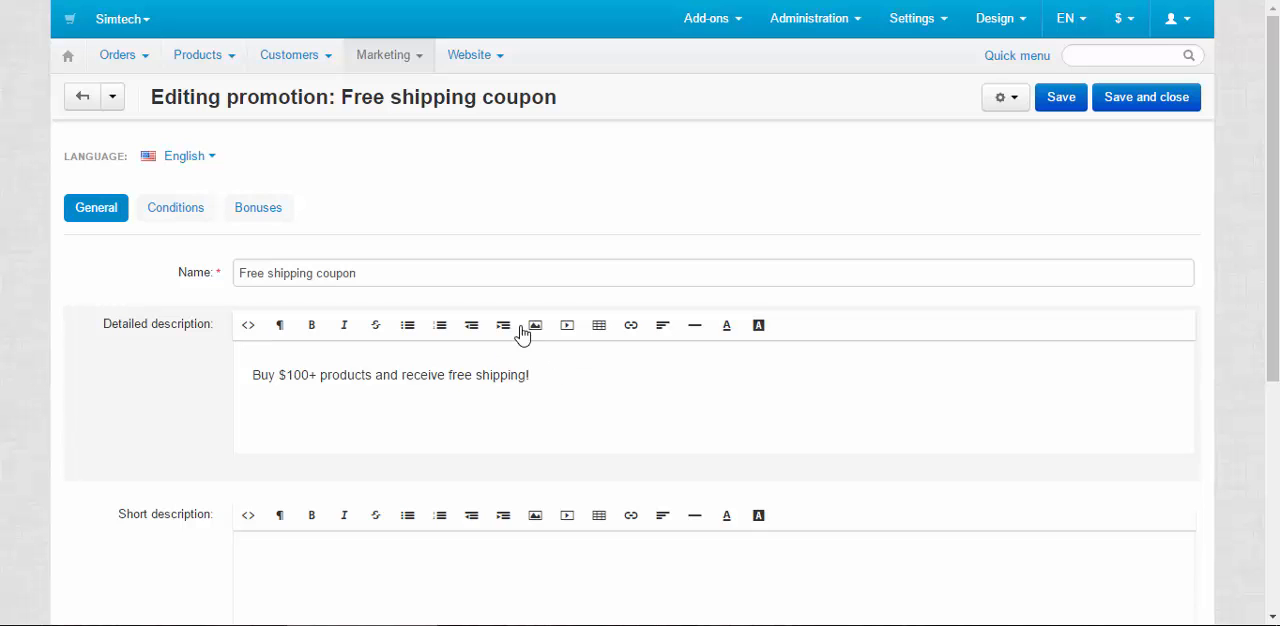
Return to the promotions list, start a new cart promotion and name it "Free Canada Shipping"
{"action": "left_click", "coordinate": [80, 96]}
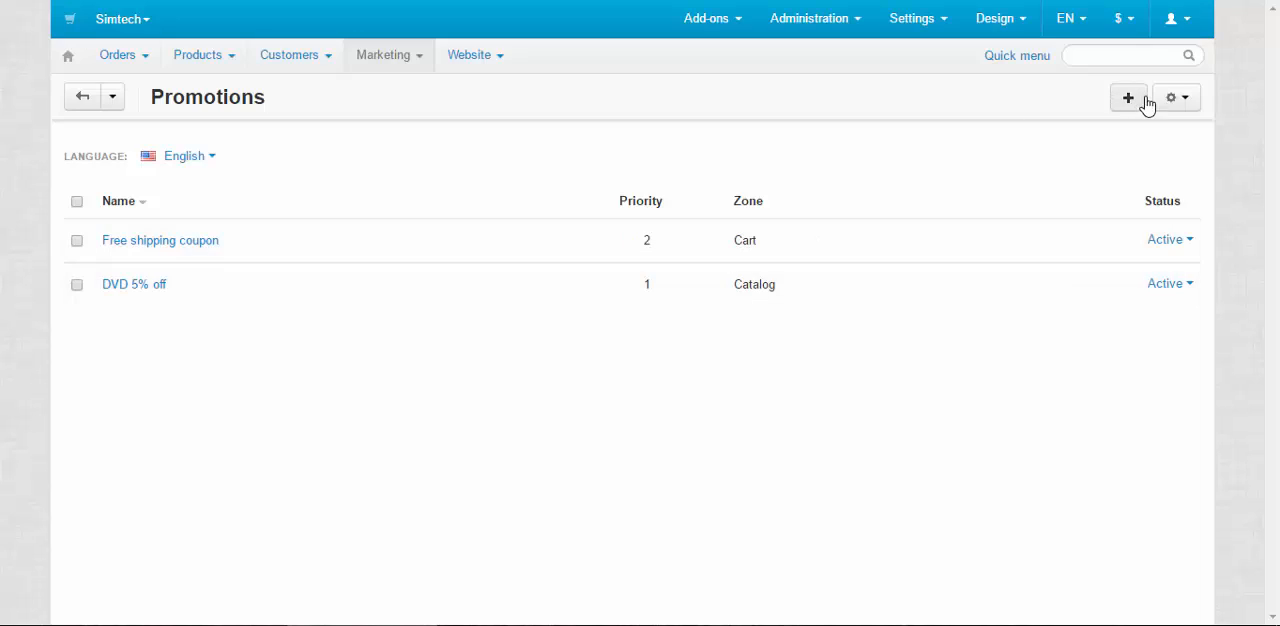
{"action": "left_click", "coordinate": [1130, 99]}
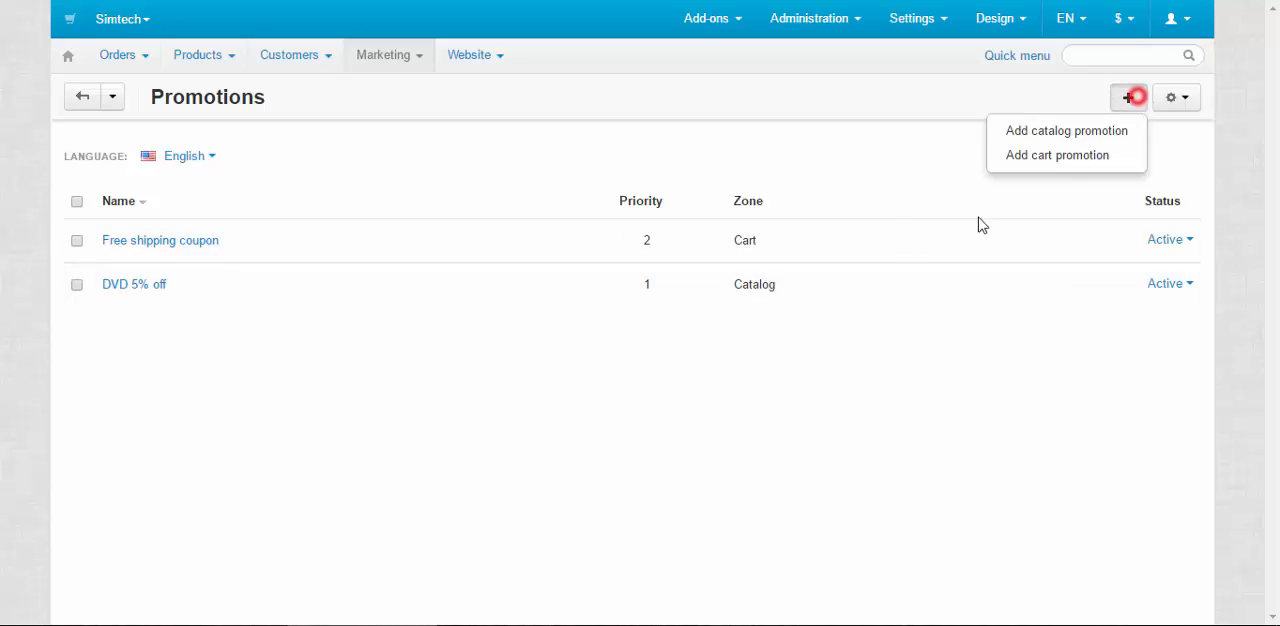
{"action": "left_click", "coordinate": [1078, 155]}
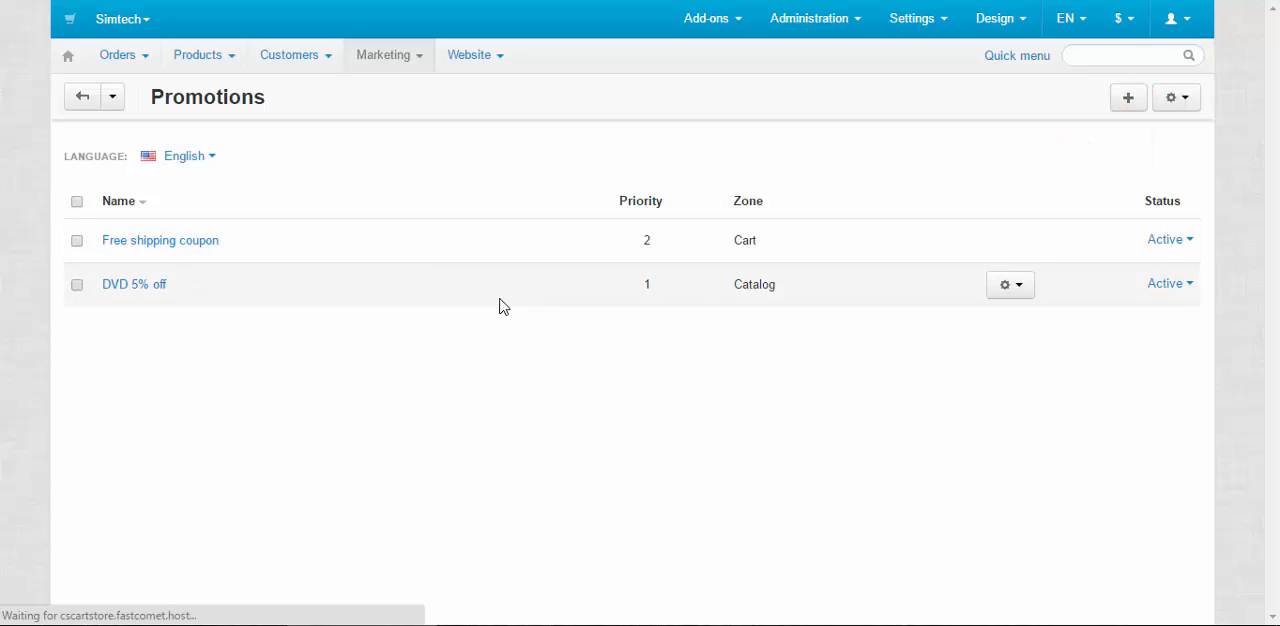
{"action": "left_click", "coordinate": [339, 275]}
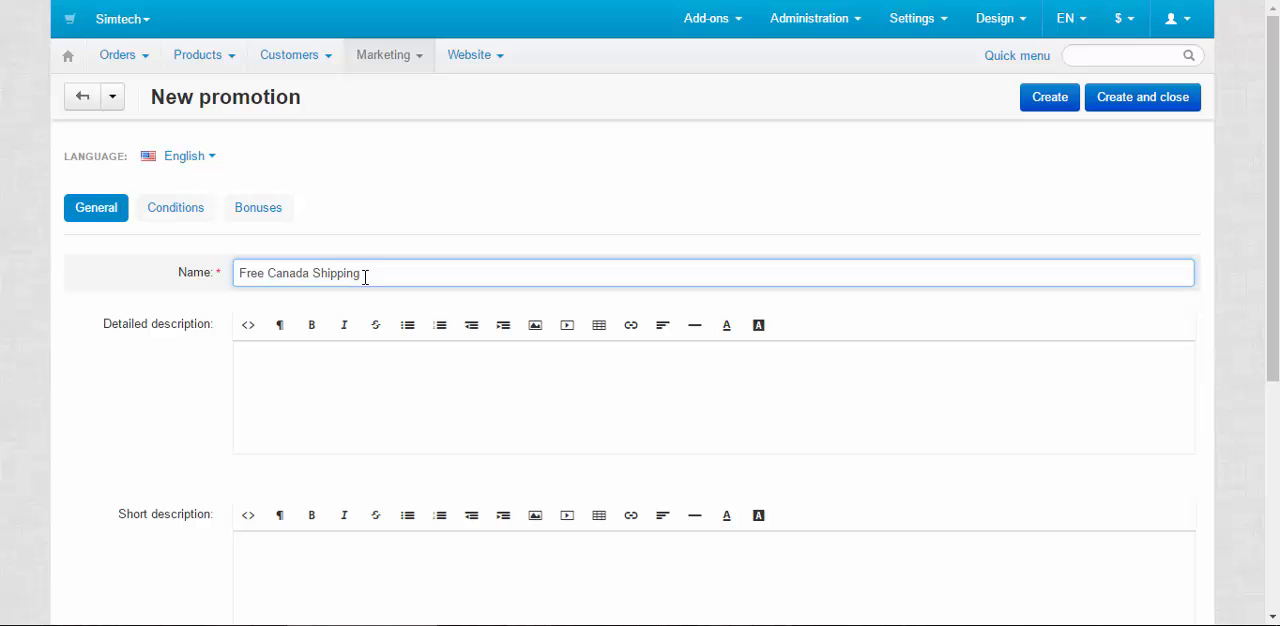
{"action": "scroll", "coordinate": [365, 277], "scroll_direction": "down", "scroll_amount": 4}
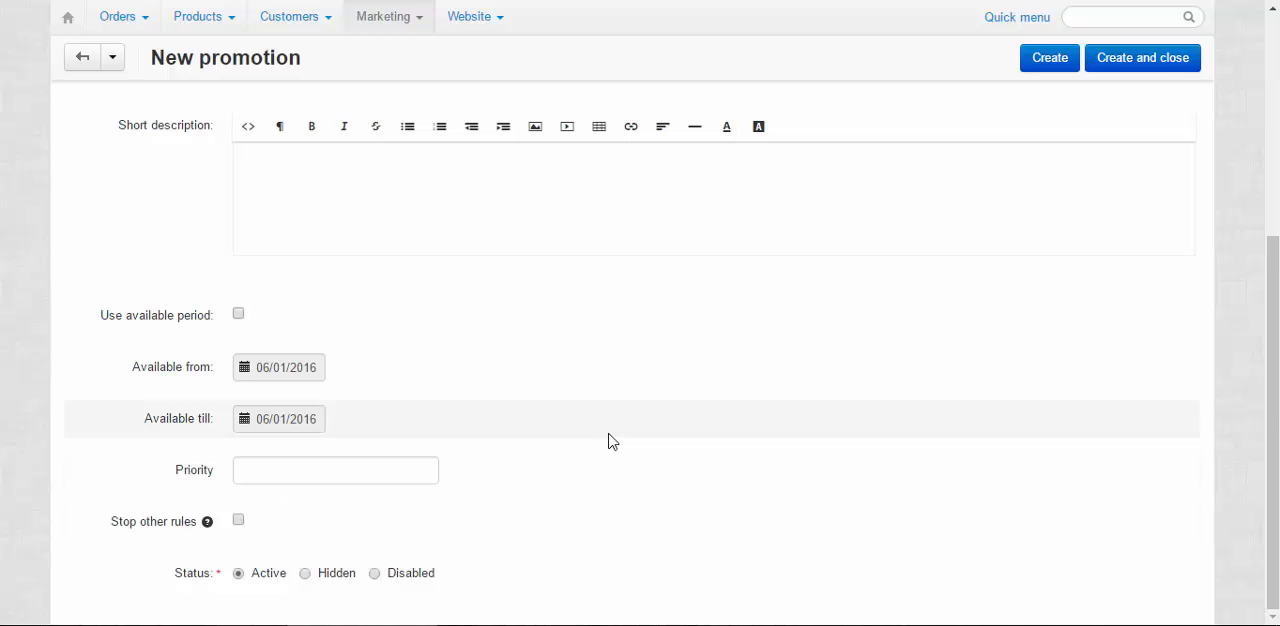
{"action": "scroll", "coordinate": [612, 441], "scroll_direction": "up", "scroll_amount": 5}
Add a condition to the new promotion that Customer country (shipping) must equal Canada
{"action": "left_click", "coordinate": [178, 202]}
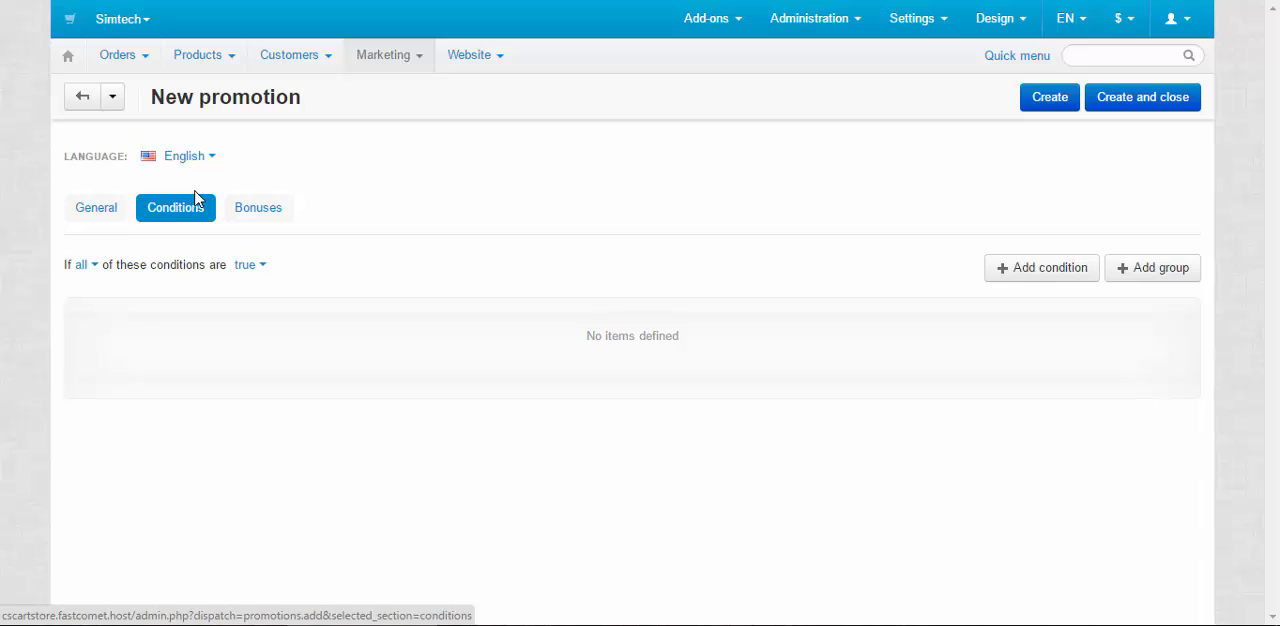
{"action": "left_click", "coordinate": [1058, 271]}
{"action": "left_click", "coordinate": [242, 318]}
{"action": "scroll", "coordinate": [208, 436], "scroll_direction": "down", "scroll_amount": 1}
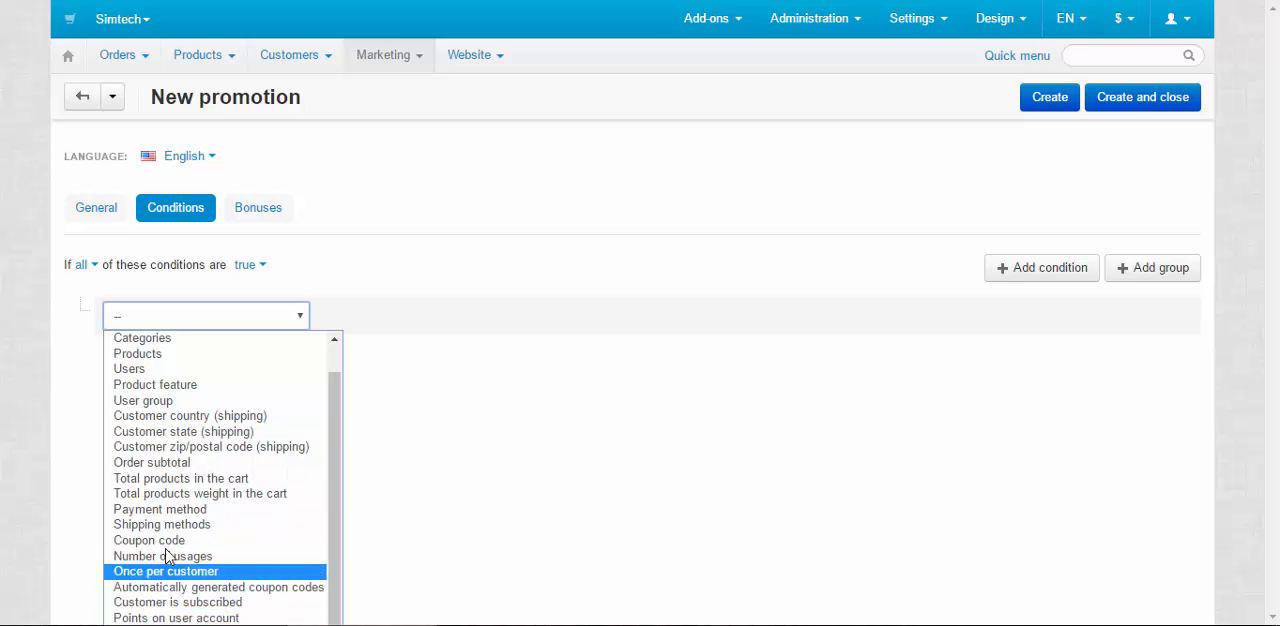
{"action": "left_click", "coordinate": [170, 416]}
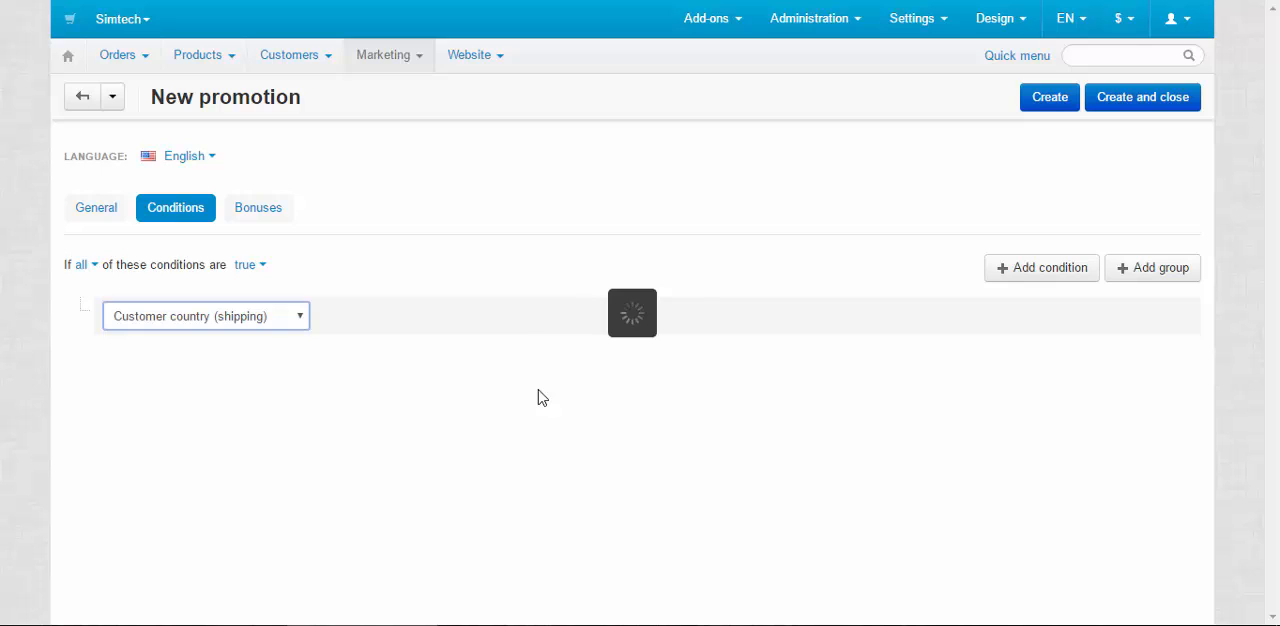
{"action": "left_click", "coordinate": [591, 318]}
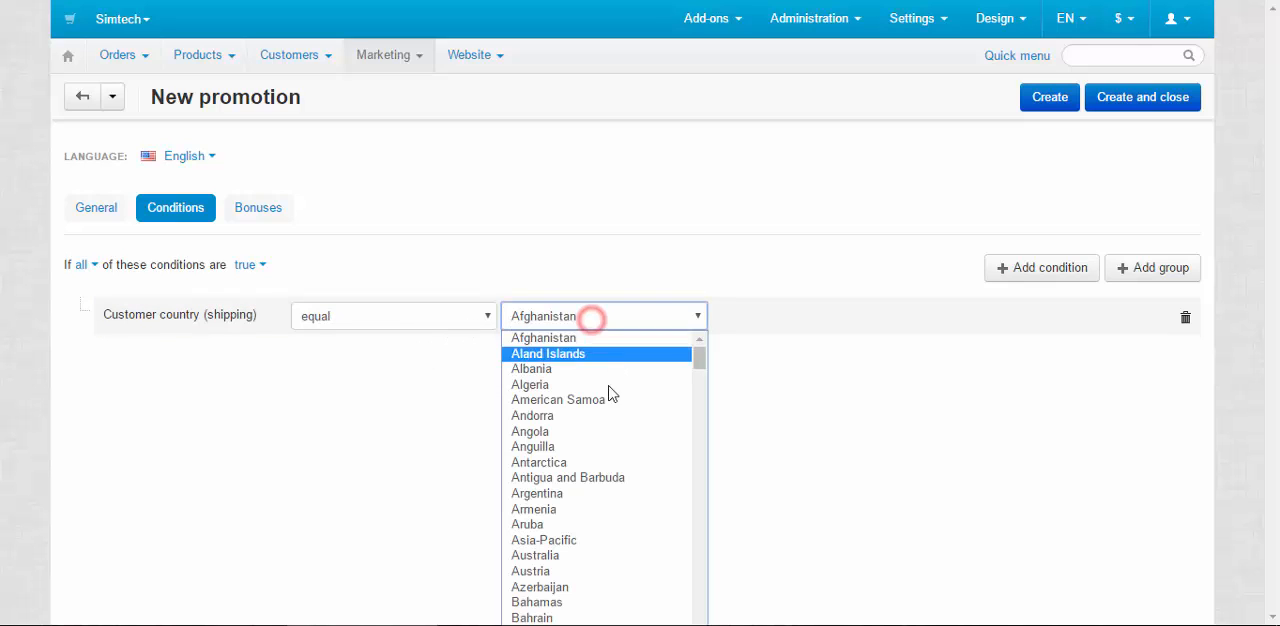
{"action": "scroll", "coordinate": [600, 460], "scroll_direction": "down", "scroll_amount": 15}
{"action": "scroll", "coordinate": [600, 460], "scroll_direction": "up", "scroll_amount": 8}
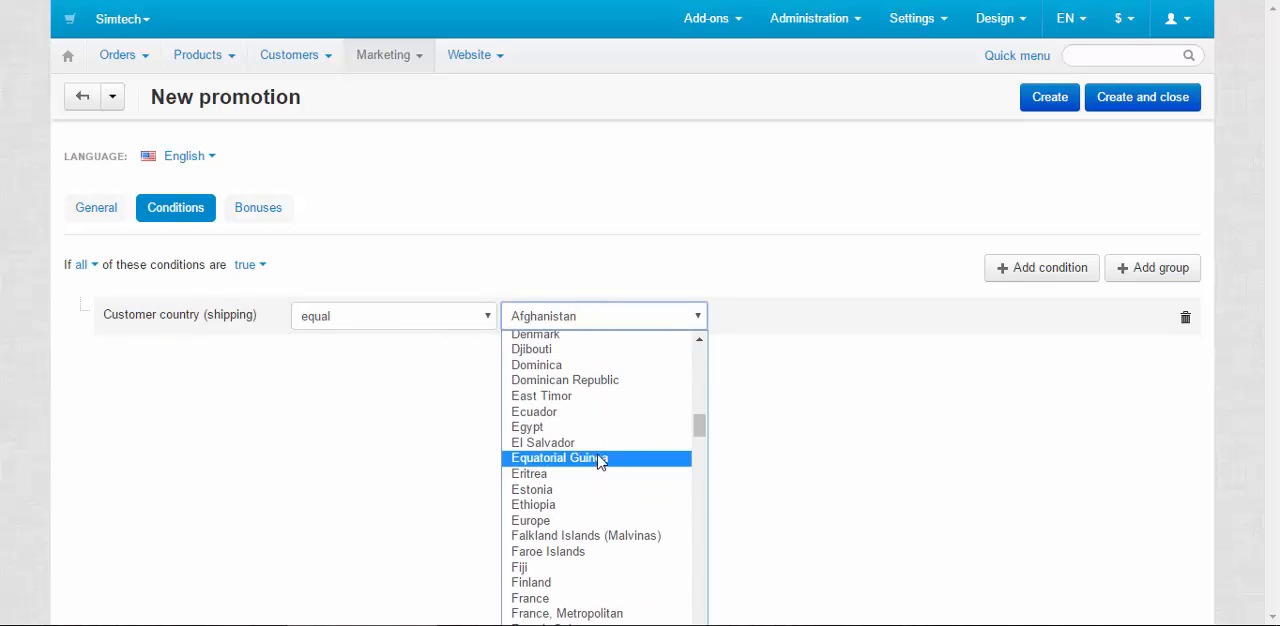
{"action": "scroll", "coordinate": [600, 462], "scroll_direction": "up", "scroll_amount": 5}
{"action": "left_click", "coordinate": [566, 397]}
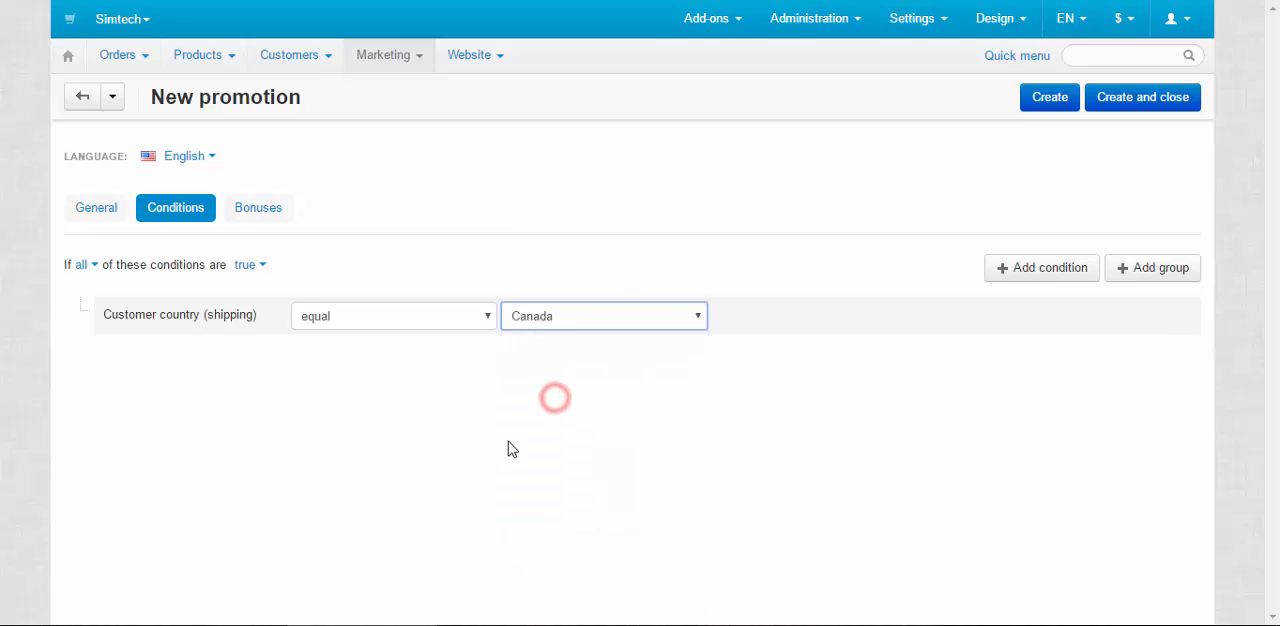
Add a Free shipping bonus to the new promotion
{"action": "left_click", "coordinate": [268, 211]}
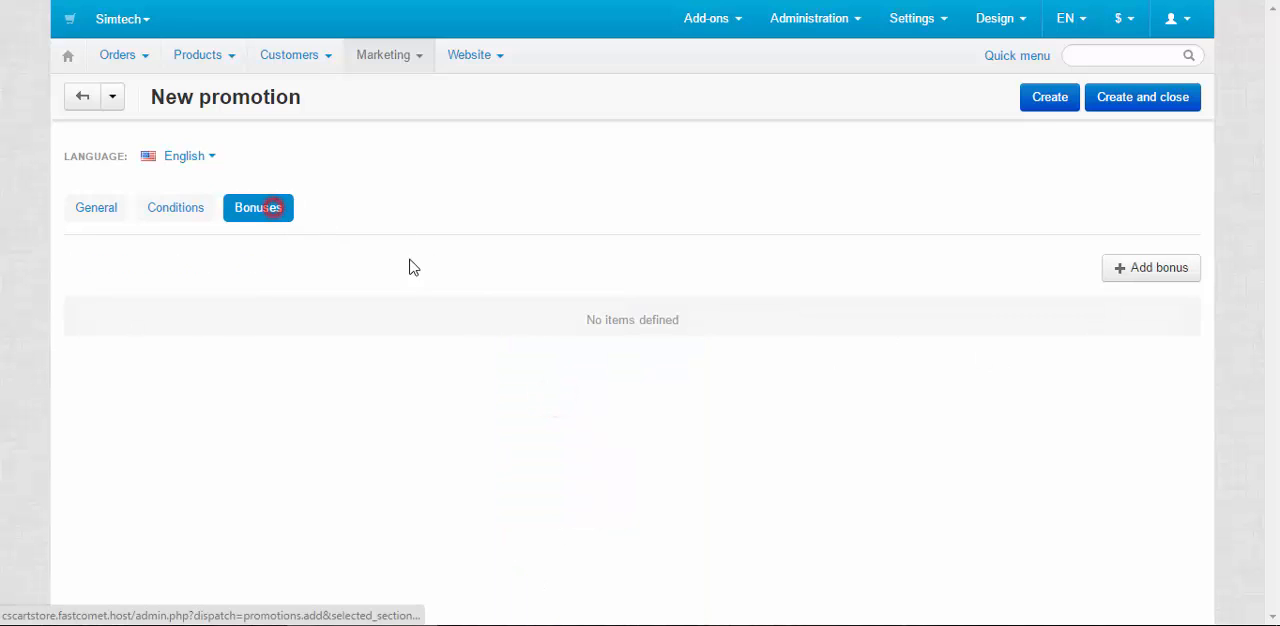
{"action": "left_click", "coordinate": [1155, 270]}
{"action": "left_click", "coordinate": [171, 318]}
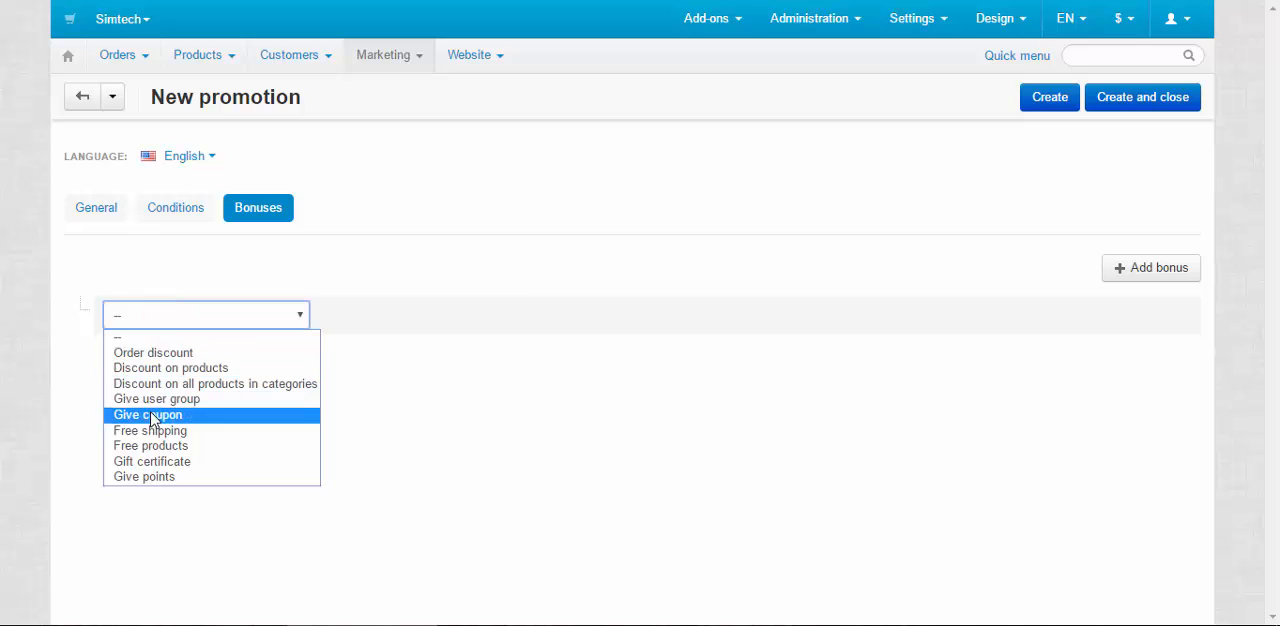
{"action": "left_click", "coordinate": [176, 430]}
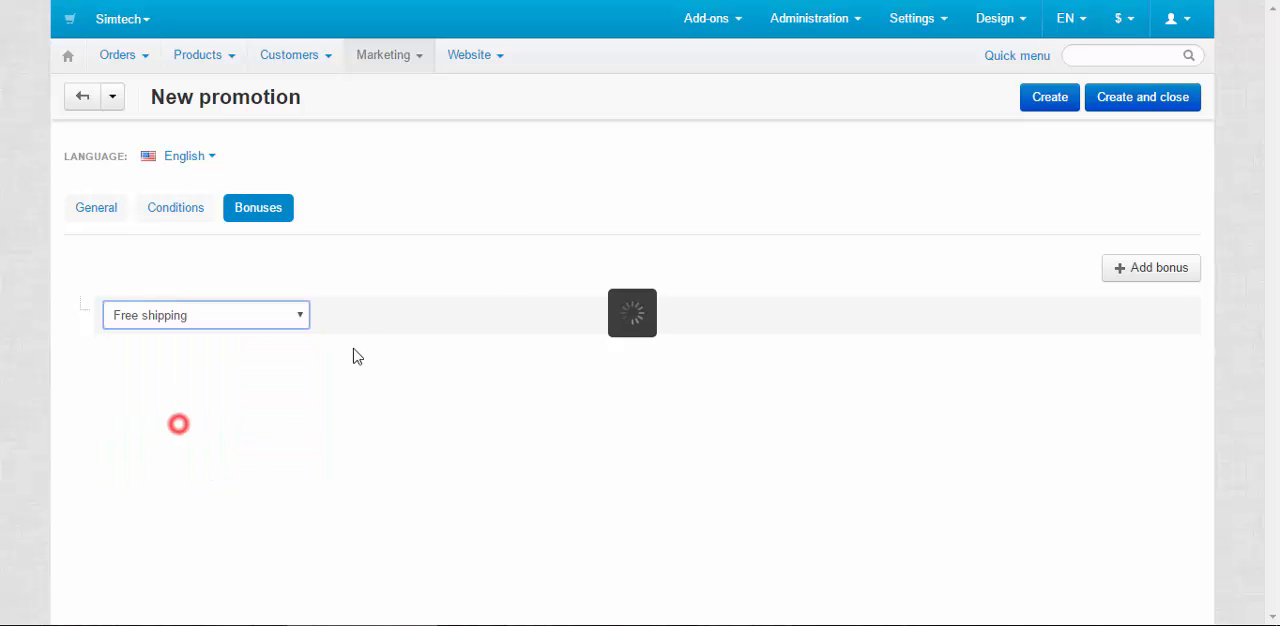
Add a second condition to the promotion requiring Categories in Electronics
{"action": "left_click", "coordinate": [184, 215]}
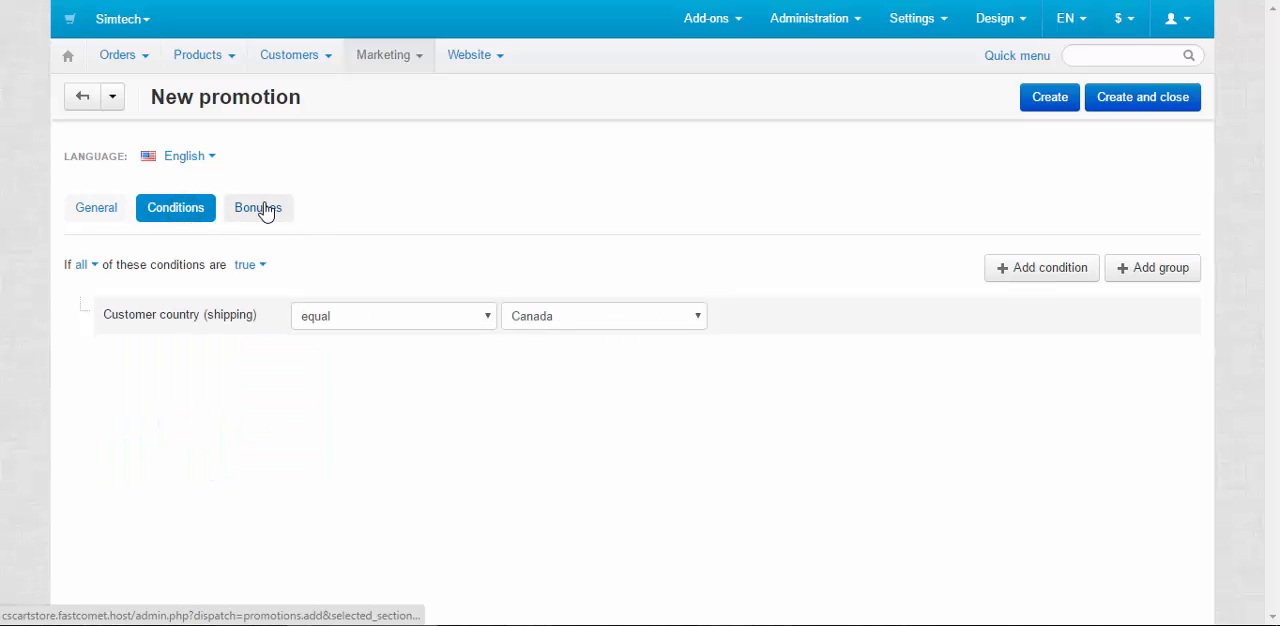
{"action": "left_click", "coordinate": [1066, 272]}
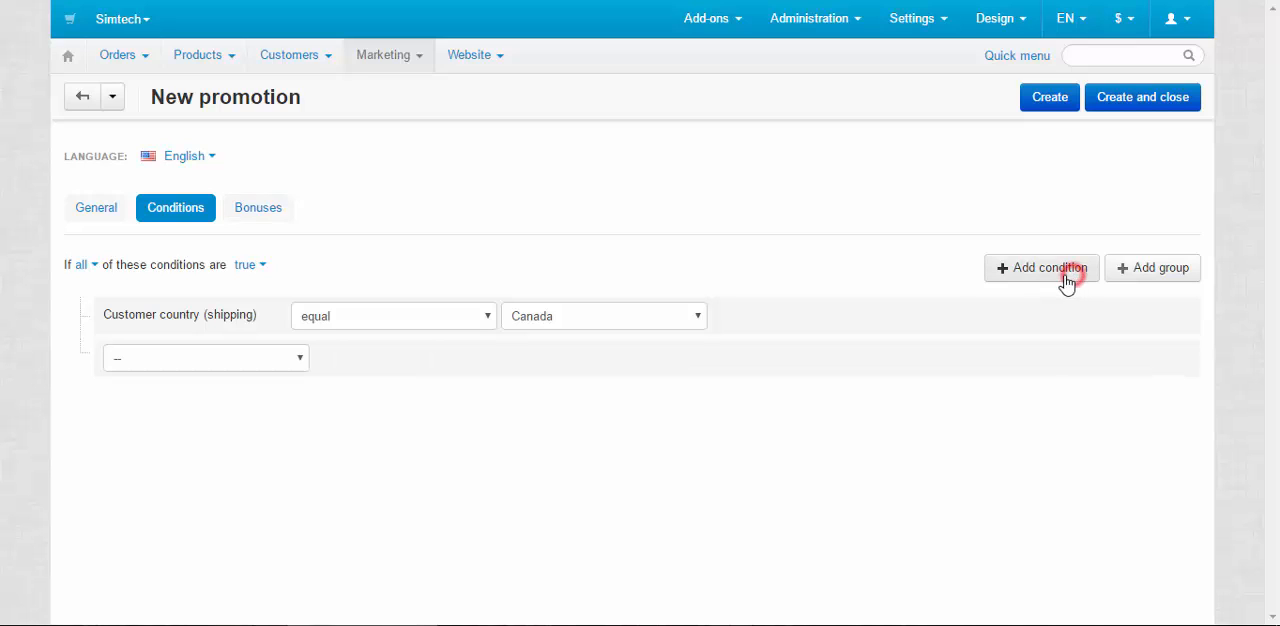
{"action": "left_click", "coordinate": [237, 355]}
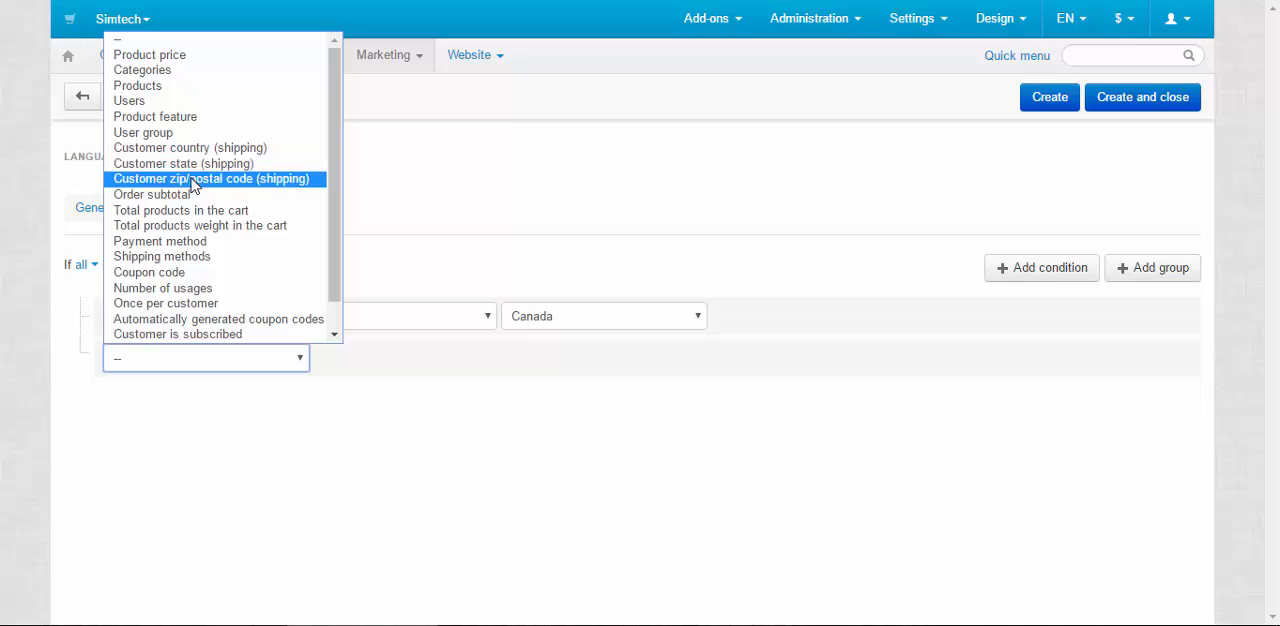
{"action": "left_click", "coordinate": [156, 70]}
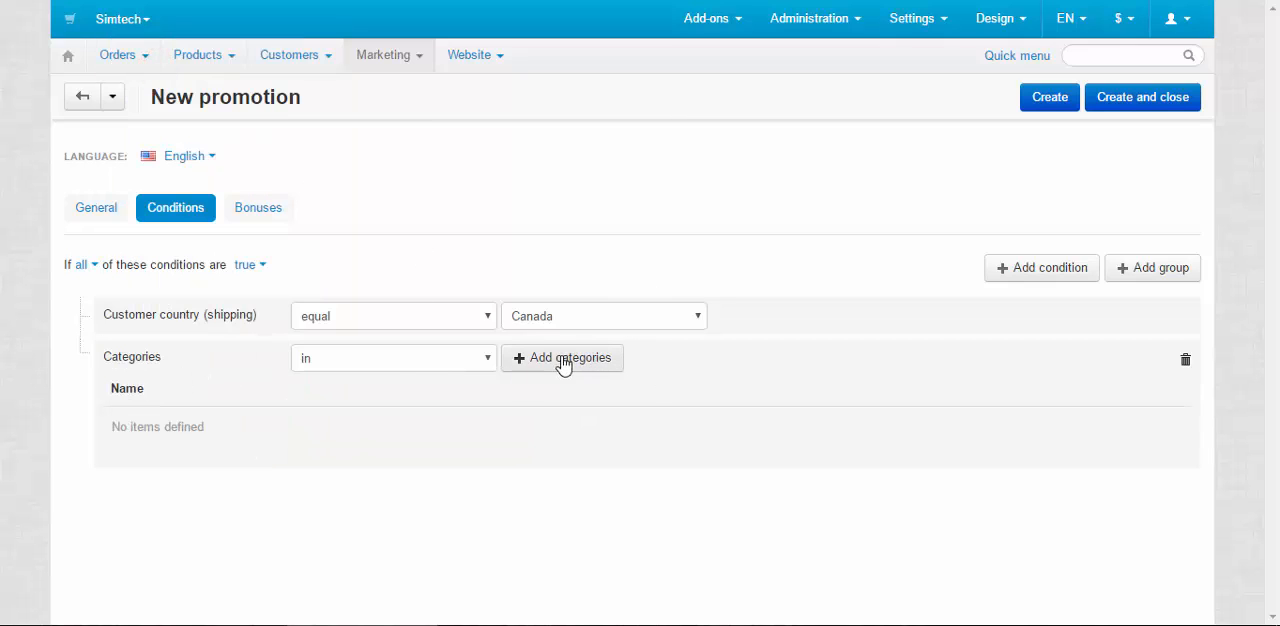
{"action": "left_click", "coordinate": [566, 358]}
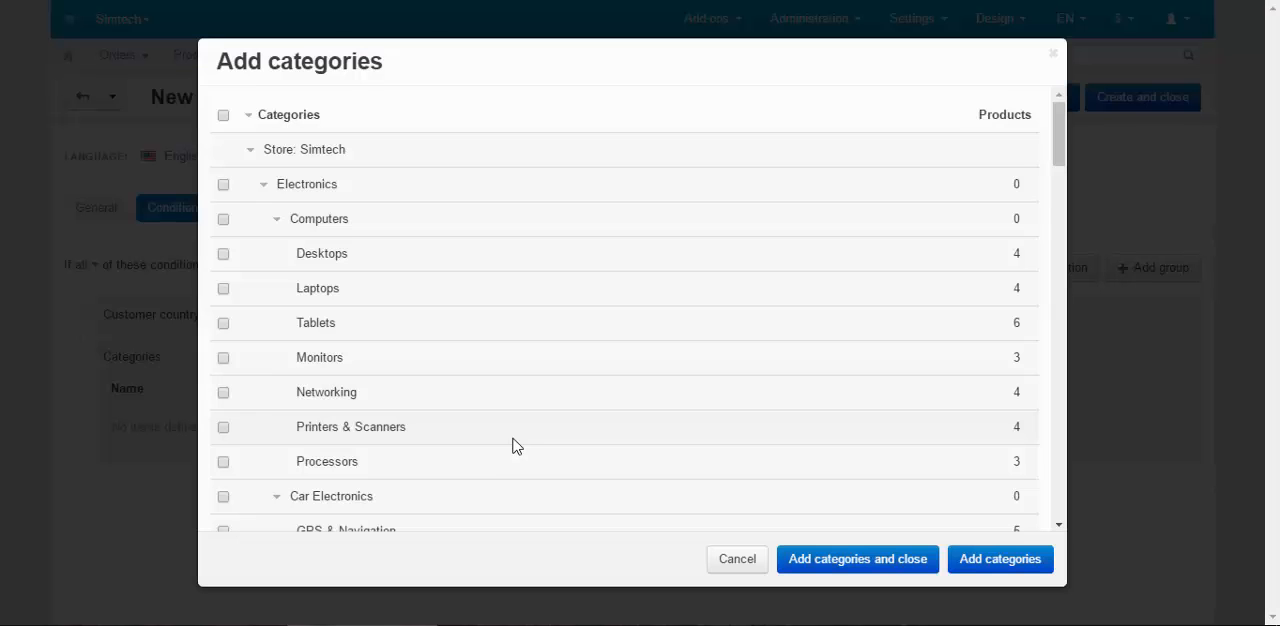
{"action": "left_click", "coordinate": [223, 184]}
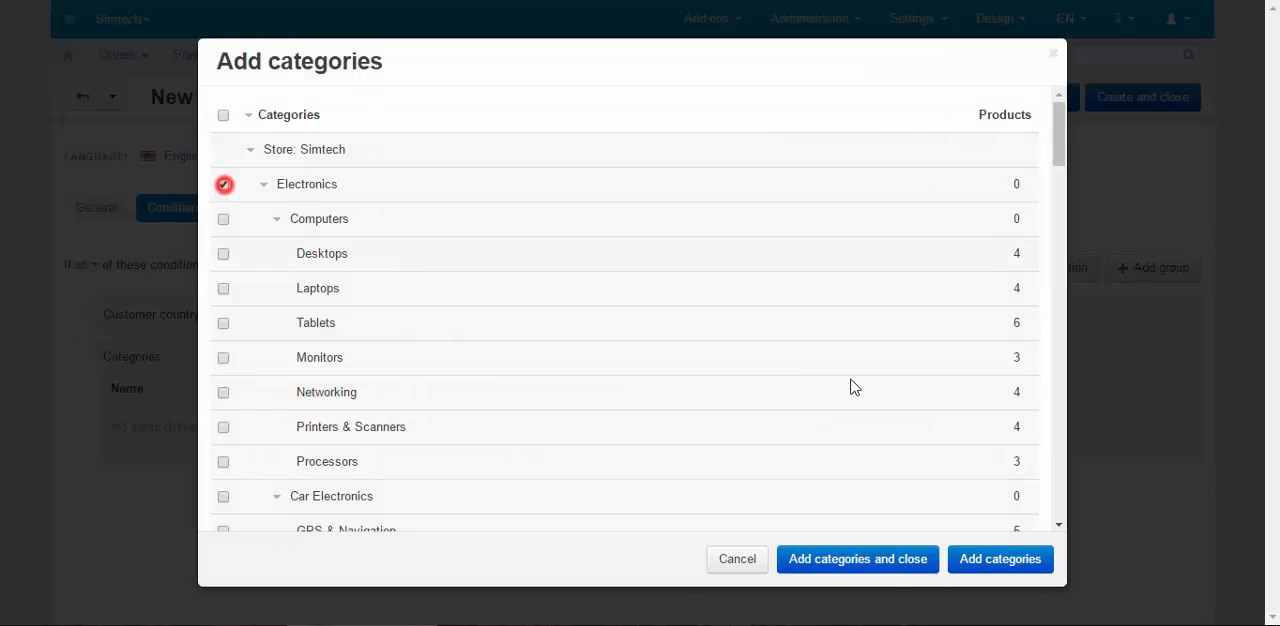
{"action": "left_click", "coordinate": [874, 562]}
Add a second Free shipping bonus to the promotion
{"action": "left_click", "coordinate": [230, 214]}
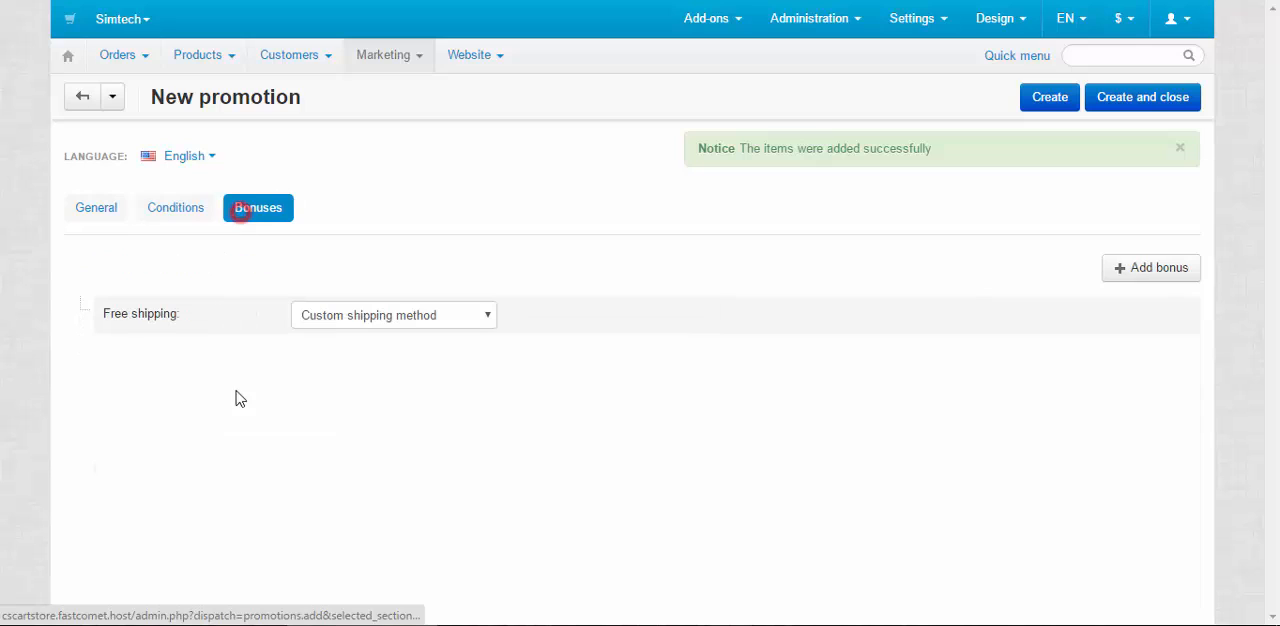
{"action": "left_click", "coordinate": [1122, 264]}
{"action": "left_click", "coordinate": [196, 360]}
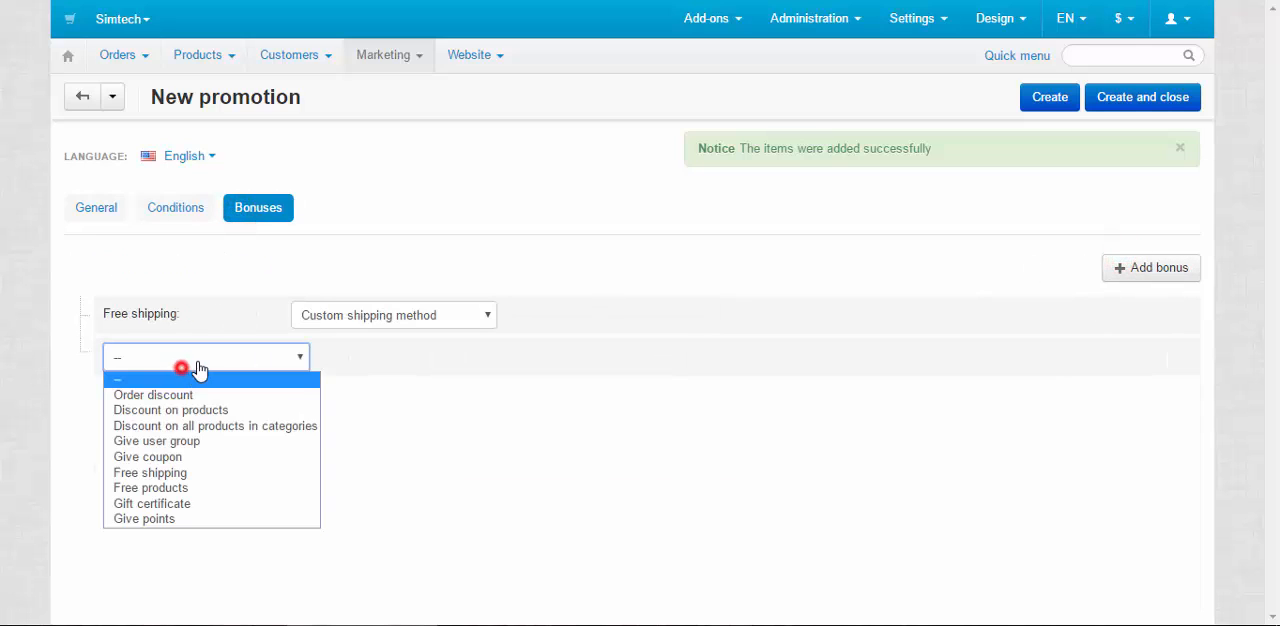
{"action": "left_click", "coordinate": [172, 473]}
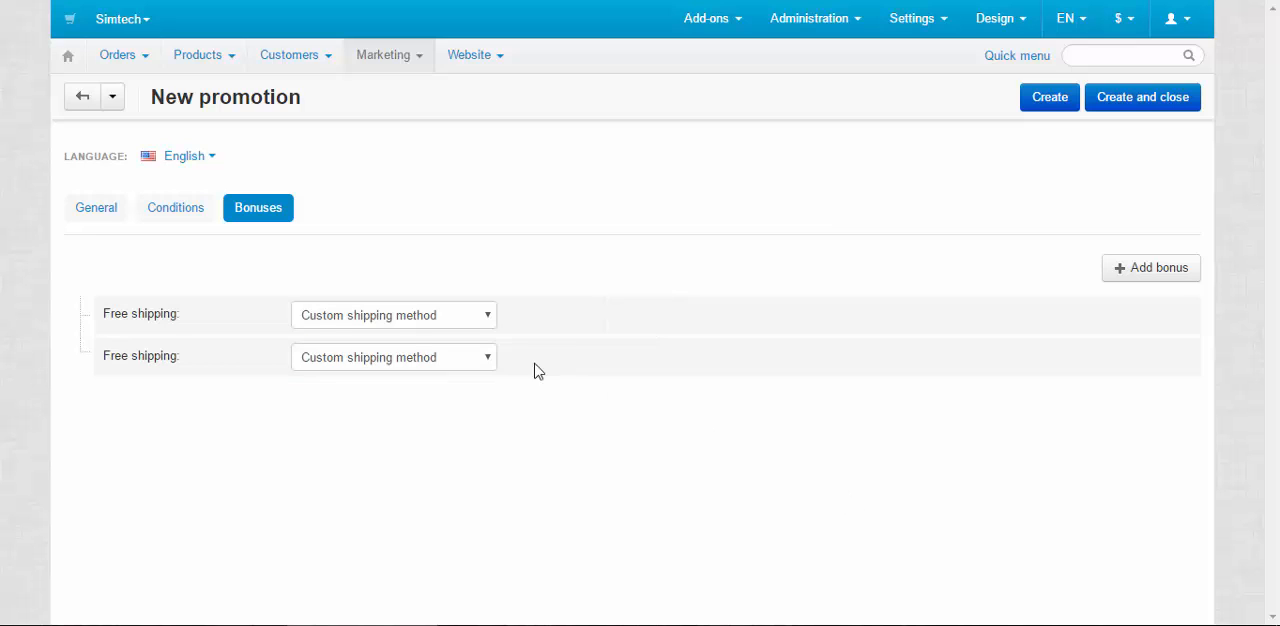
Set the first free shipping bonus to Canada Post and the second to FedEx 2nd day, and create and close the promotion
{"action": "left_click", "coordinate": [408, 356]}
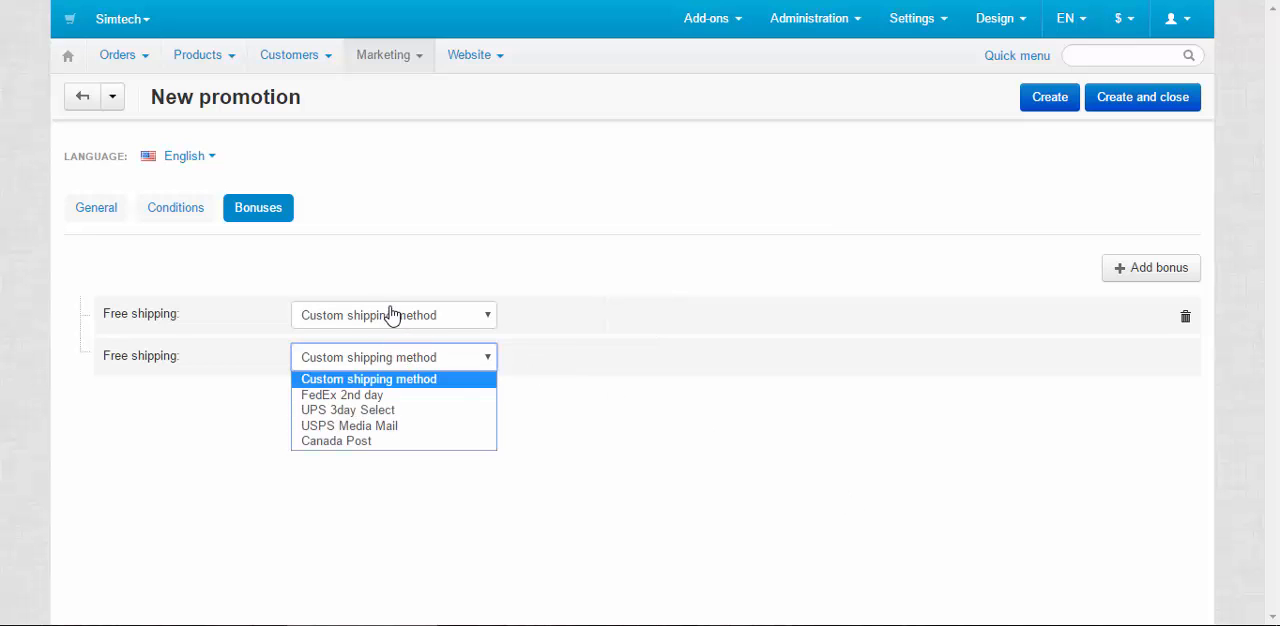
{"action": "left_click", "coordinate": [393, 312]}
{"action": "left_click", "coordinate": [358, 399]}
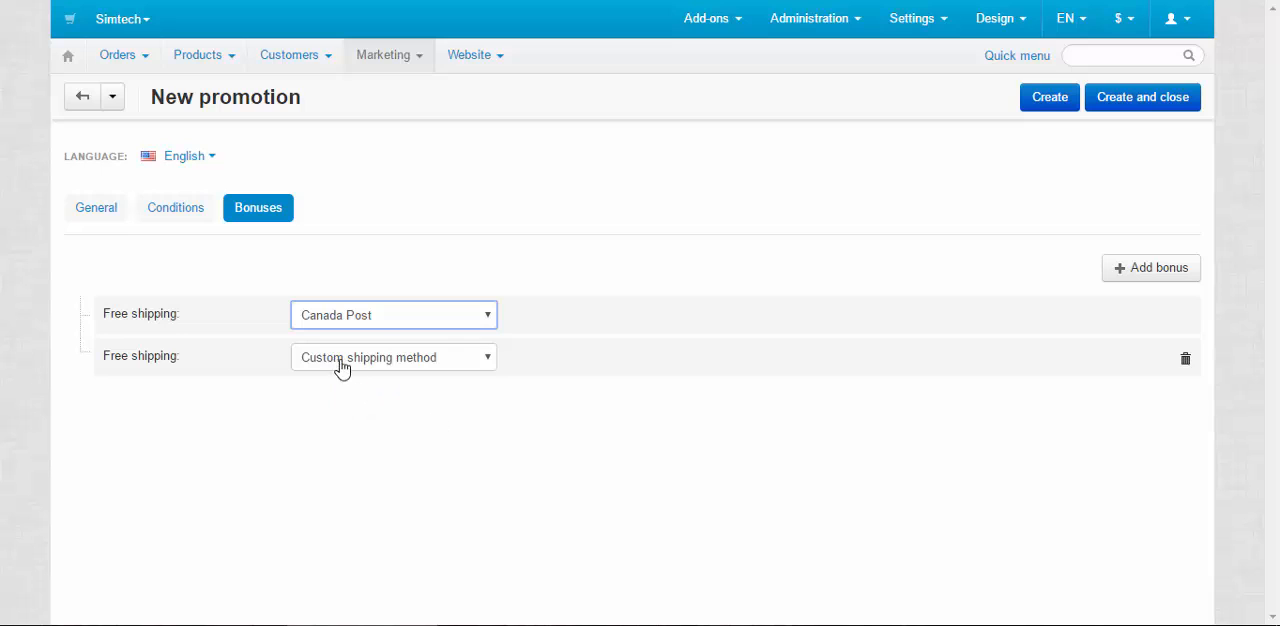
{"action": "left_click", "coordinate": [343, 358]}
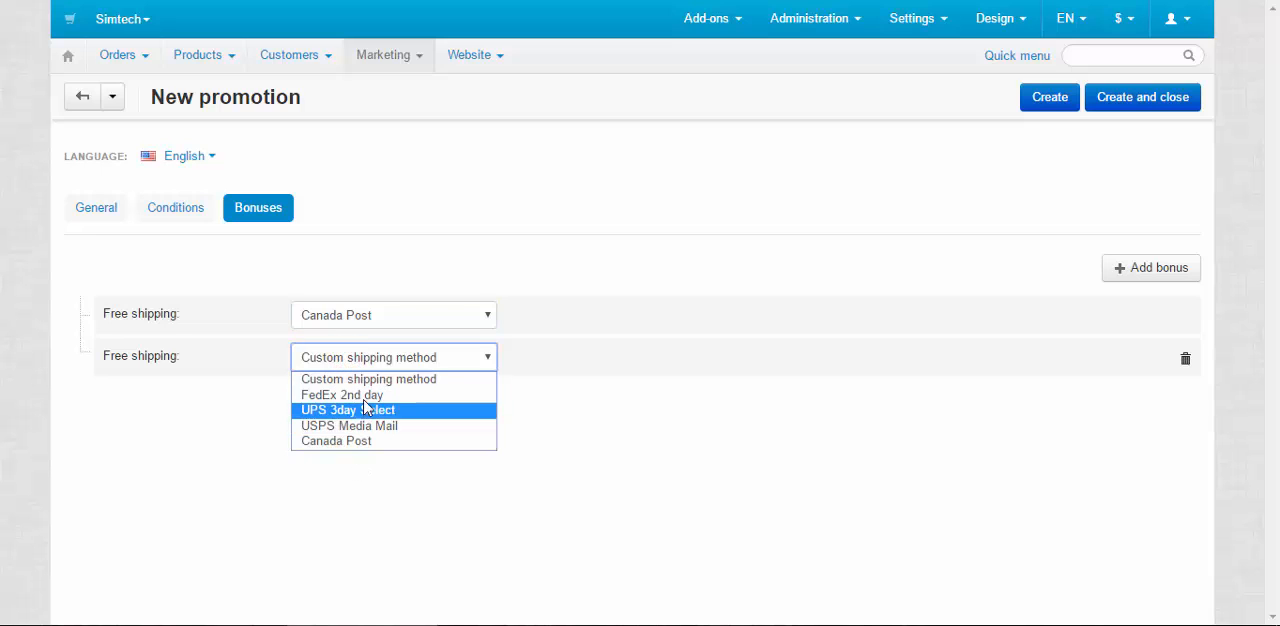
{"action": "left_click", "coordinate": [365, 395]}
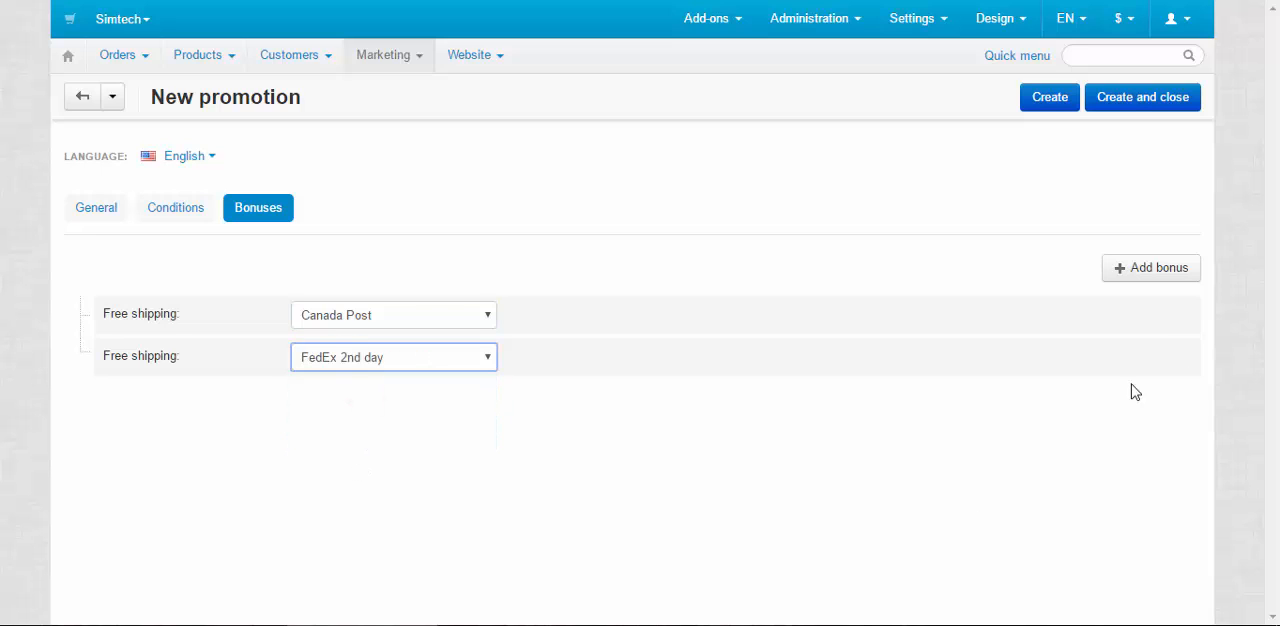
{"action": "left_click", "coordinate": [1143, 97]}
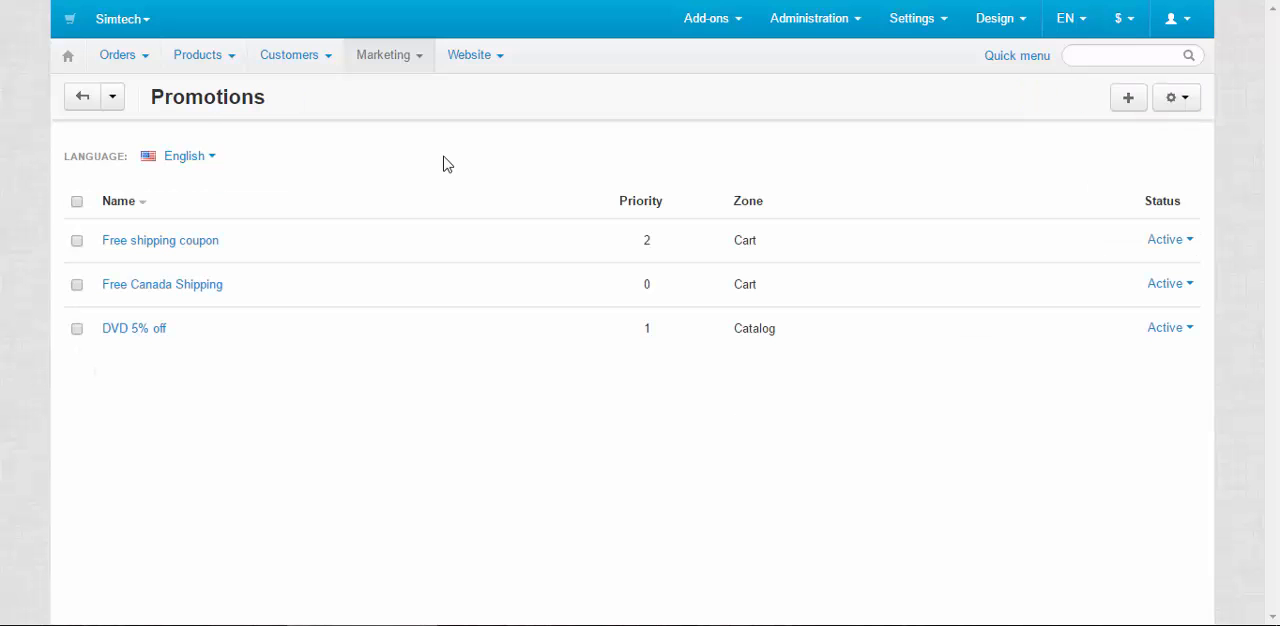